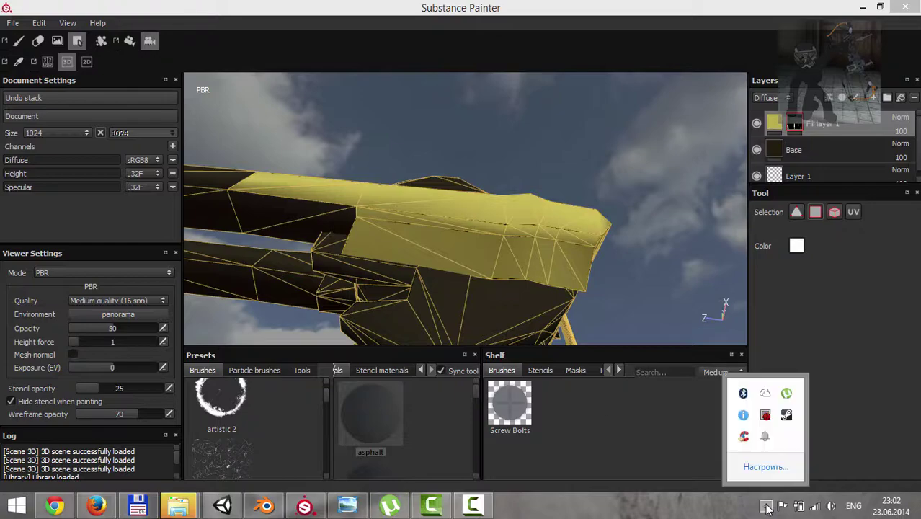
Orbit around the bow to inspect the yellow fill from below, the sides and above.
mouse_move(476, 228)
left_mouse_down("alt")
mouse_move(561, 220)
mouse_move(523, 243)
mouse_move(381, 268)
mouse_move(518, 281)
mouse_move(438, 249)
left_mouse_up("alt")
key("alt+Tab")
left_click_drag(363, 255, 520, 264, "alt")
key("alt+Tab")
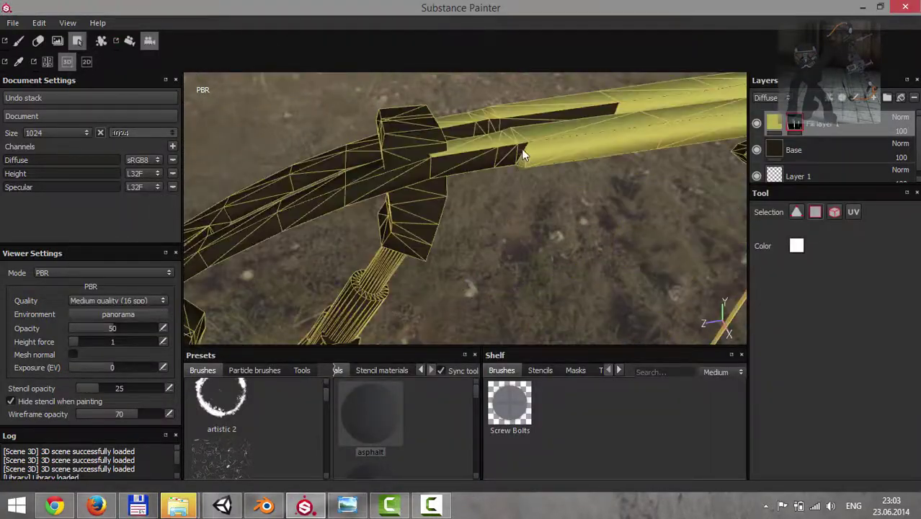
mouse_move(365, 181)
left_mouse_down("alt")
mouse_move(499, 200)
mouse_move(742, 288)
mouse_move(603, 238)
left_mouse_up("alt")
mouse_move(519, 143)
left_mouse_down("alt")
mouse_move(594, 290)
mouse_move(578, 249)
mouse_move(360, 153)
left_mouse_up("alt")
mouse_move(510, 290)
left_mouse_down("alt")
mouse_move(512, 268)
mouse_move(414, 229)
mouse_move(421, 214)
mouse_move(212, 190)
mouse_move(360, 274)
mouse_move(448, 306)
left_mouse_up("alt")
left_click_drag(444, 208, 503, 266, "alt")
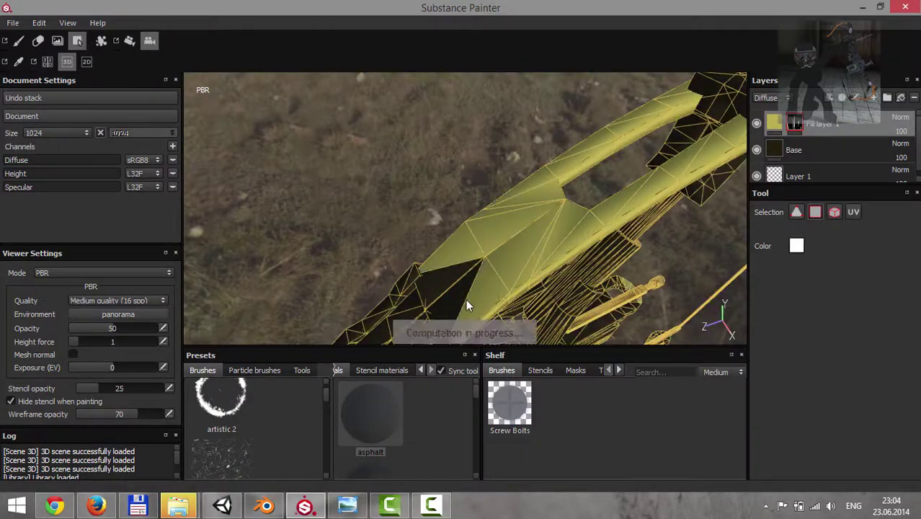
mouse_move(466, 303)
left_mouse_down("alt")
mouse_move(366, 249)
mouse_move(506, 263)
mouse_move(593, 205)
mouse_move(494, 150)
mouse_move(678, 175)
mouse_move(438, 243)
left_mouse_up("alt")
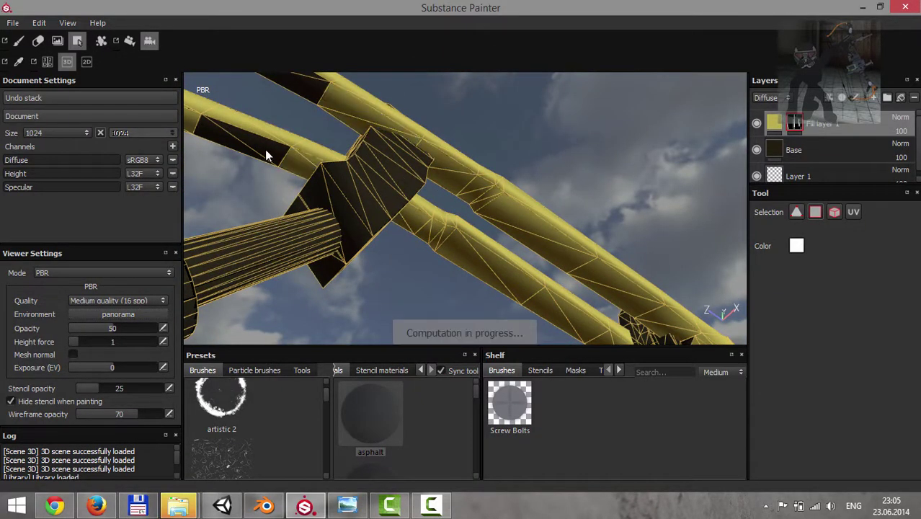
mouse_move(266, 156)
left_mouse_down("alt")
mouse_move(395, 263)
mouse_move(705, 308)
mouse_move(483, 258)
mouse_move(448, 202)
mouse_move(217, 199)
mouse_move(325, 216)
mouse_move(444, 258)
mouse_move(508, 239)
mouse_move(493, 258)
left_mouse_up("alt")
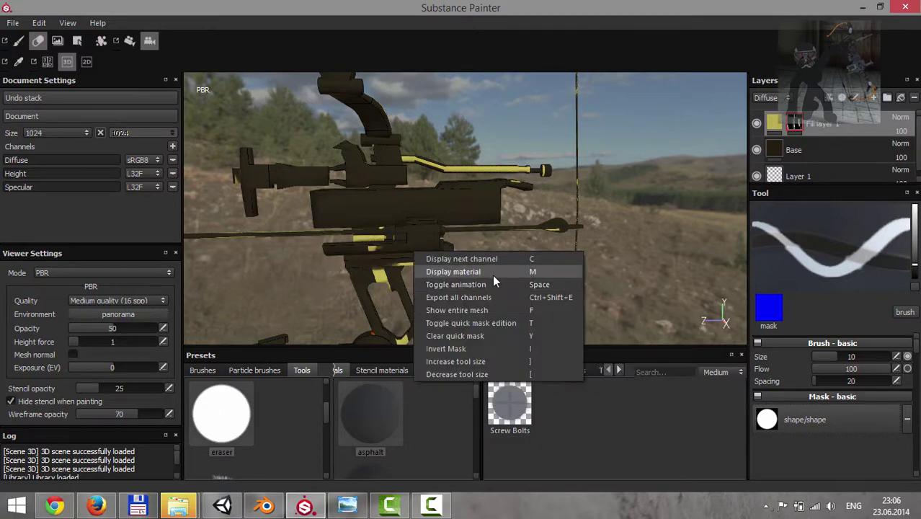
Solo the height channel, return to the material preview, and orbit onto the yellow limb.
left_click(461, 259)
left_click(497, 274)
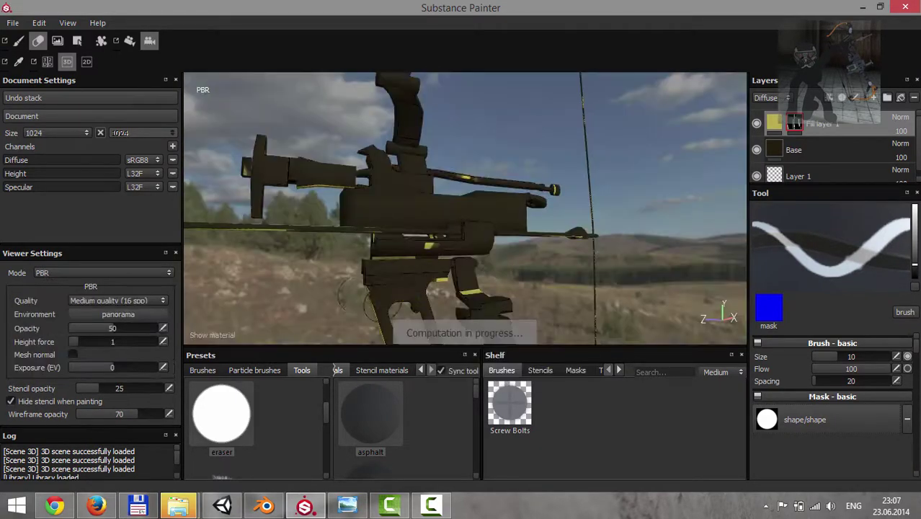
mouse_move(590, 248)
left_mouse_down("alt")
mouse_move(411, 226)
mouse_move(468, 163)
left_mouse_up("alt")
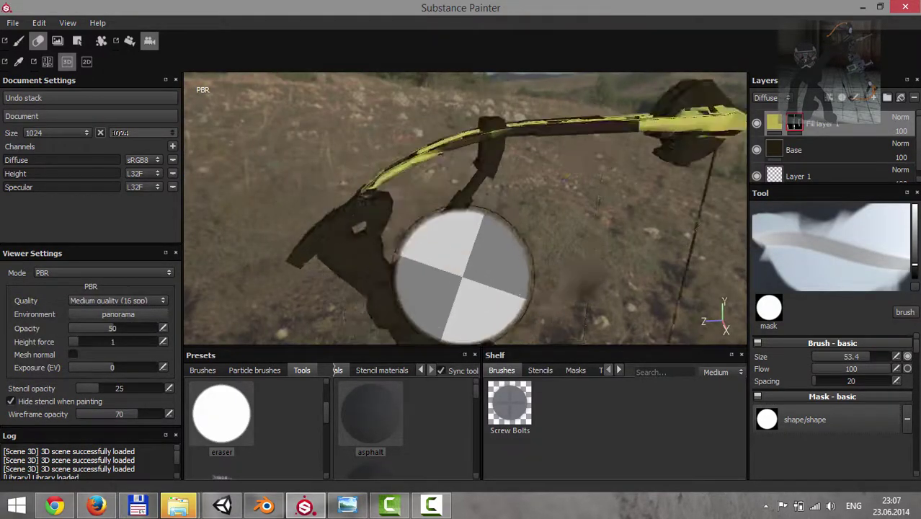
mouse_move(465, 276)
left_mouse_down("alt")
mouse_move(582, 306)
mouse_move(553, 288)
left_mouse_up("alt")
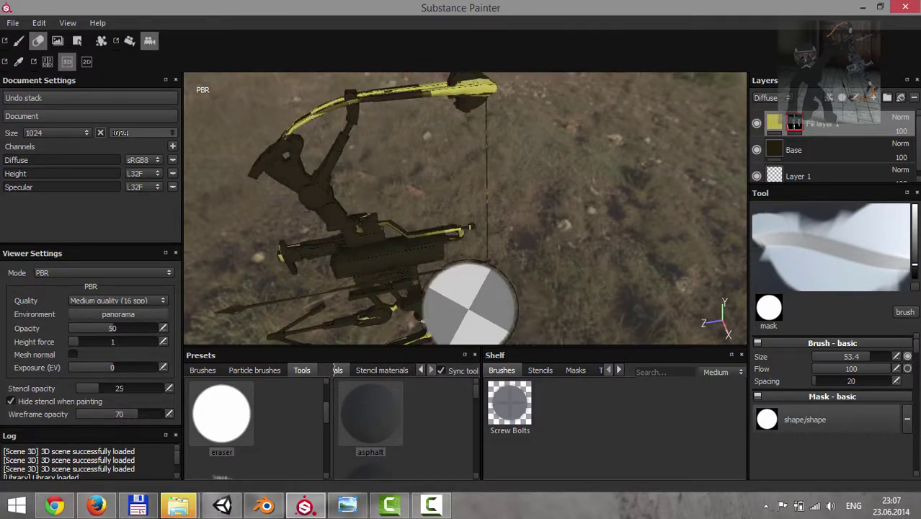
mouse_move(529, 250)
left_mouse_down("alt")
mouse_move(493, 325)
mouse_move(477, 292)
mouse_move(810, 261)
mouse_move(508, 249)
left_mouse_up("alt")
Orbit around the whole bow to check the green riser fill from several angles.
key("F1")
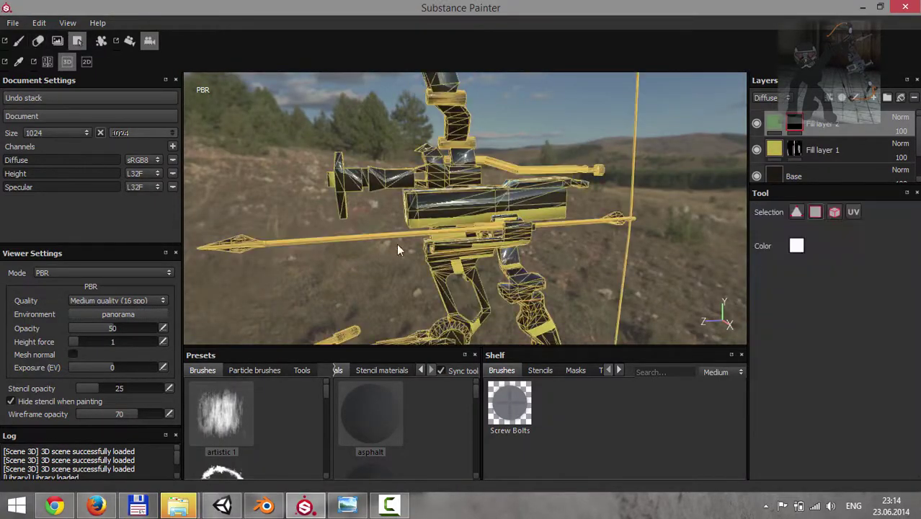
mouse_move(545, 205)
left_mouse_down("alt")
mouse_move(531, 194)
mouse_move(515, 109)
mouse_move(539, 144)
mouse_move(520, 130)
mouse_move(442, 171)
left_mouse_up("alt")
scroll(531, 194, "down", 5)
scroll(531, 194, "up", 8)
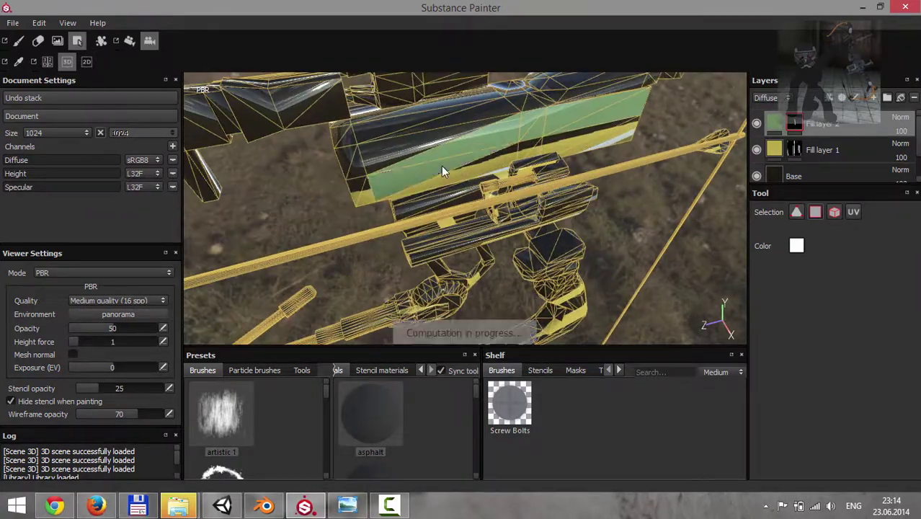
mouse_move(544, 97)
left_mouse_down("alt")
mouse_move(353, 193)
mouse_move(411, 194)
mouse_move(511, 140)
mouse_move(610, 158)
mouse_move(637, 97)
mouse_move(679, 107)
mouse_move(461, 180)
left_mouse_up("alt")
mouse_move(602, 228)
left_mouse_down("alt")
mouse_move(534, 181)
mouse_move(294, 238)
left_mouse_up("alt")
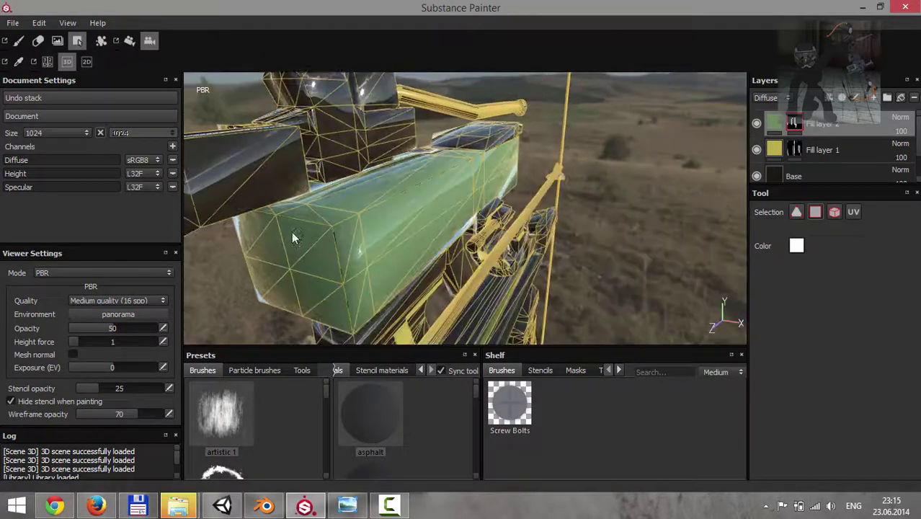
mouse_move(460, 139)
left_mouse_down("alt")
mouse_move(578, 164)
mouse_move(444, 264)
mouse_move(533, 181)
mouse_move(359, 202)
mouse_move(496, 195)
mouse_move(381, 208)
mouse_move(483, 195)
mouse_move(532, 224)
mouse_move(625, 247)
mouse_move(526, 220)
mouse_move(676, 282)
mouse_move(466, 302)
mouse_move(629, 246)
mouse_move(555, 339)
mouse_move(624, 287)
mouse_move(417, 232)
mouse_move(518, 173)
mouse_move(548, 188)
mouse_move(505, 216)
left_mouse_up("alt")
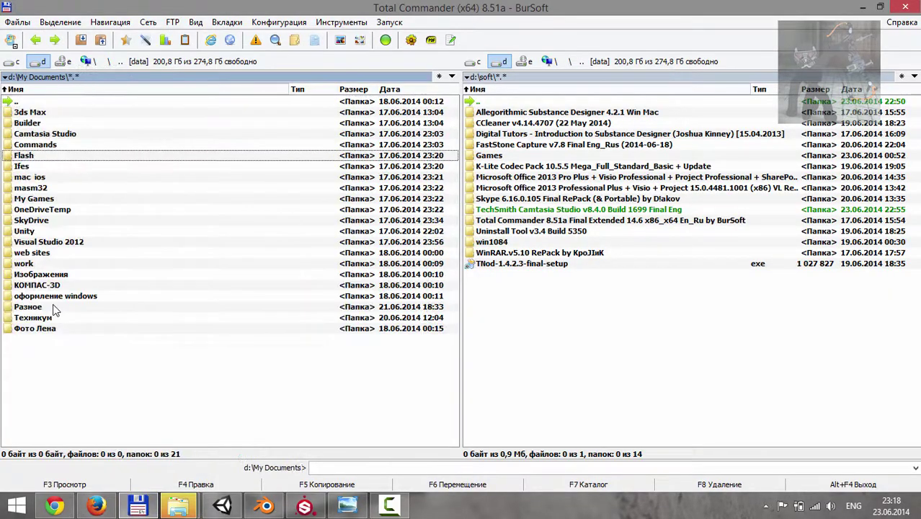
View the PreadatorBow reference image zoomed in, then return to the bow in Substance Painter.
double_click(58, 242)
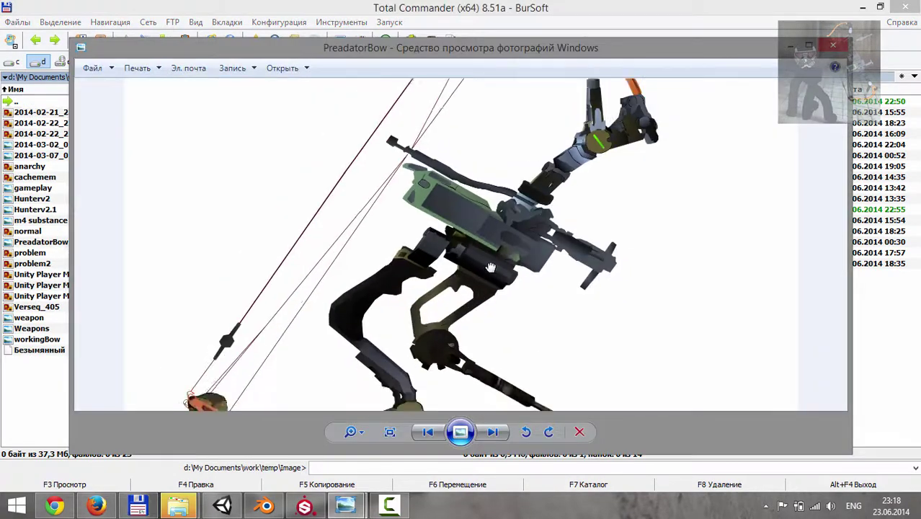
scroll(581, 294, "up", 3)
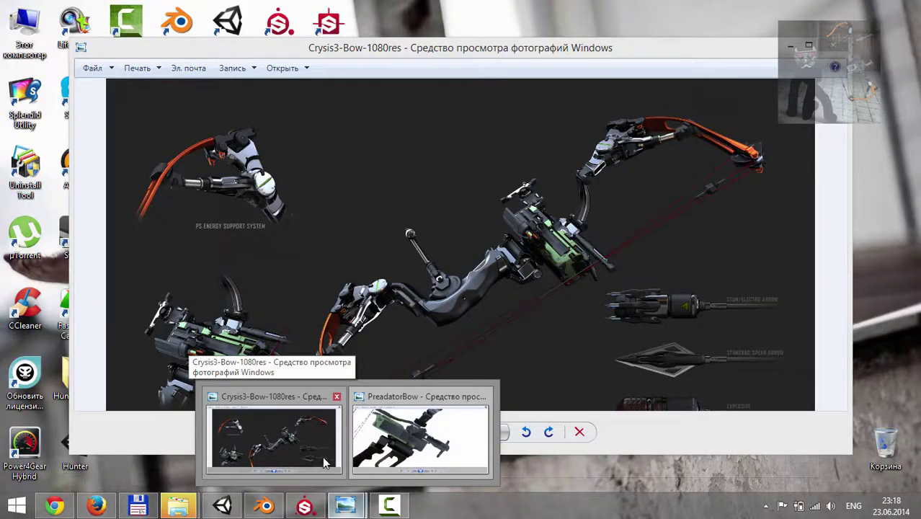
left_click(304, 505)
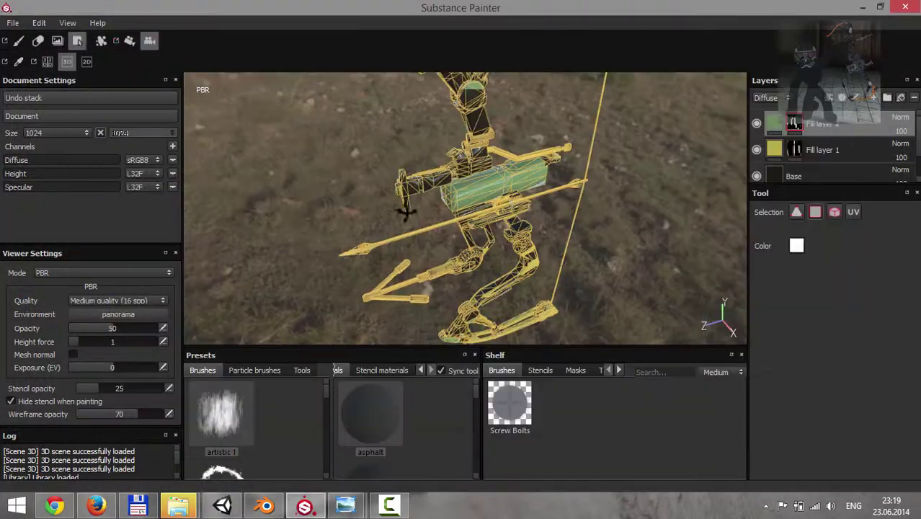
mouse_move(401, 205)
left_mouse_down("alt")
mouse_move(505, 232)
mouse_move(548, 216)
left_mouse_up("alt")
Select the green fill layer and compare the bow against the PreadatorBow and Crysis references.
left_click(791, 131)
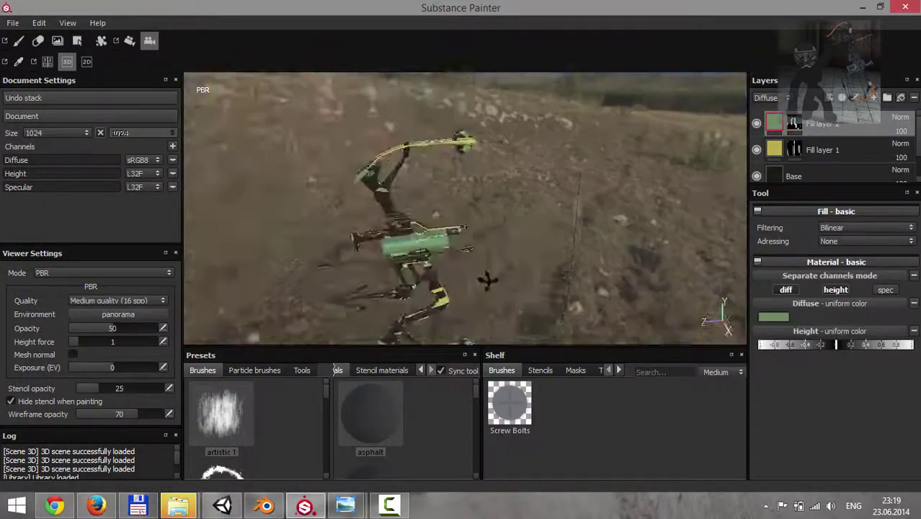
left_click_drag(487, 278, 477, 294, "alt")
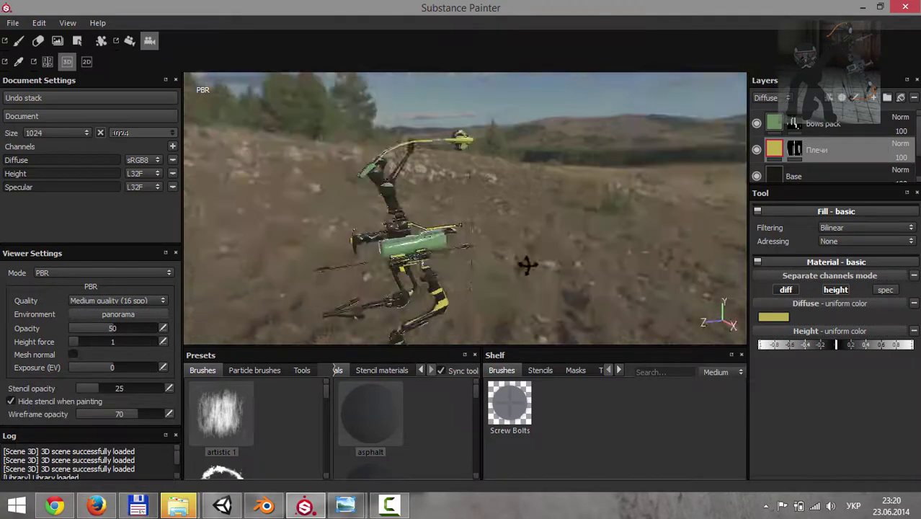
left_click_drag(523, 264, 489, 331, "alt")
key("alt+Tab")
key("alt+Tab")
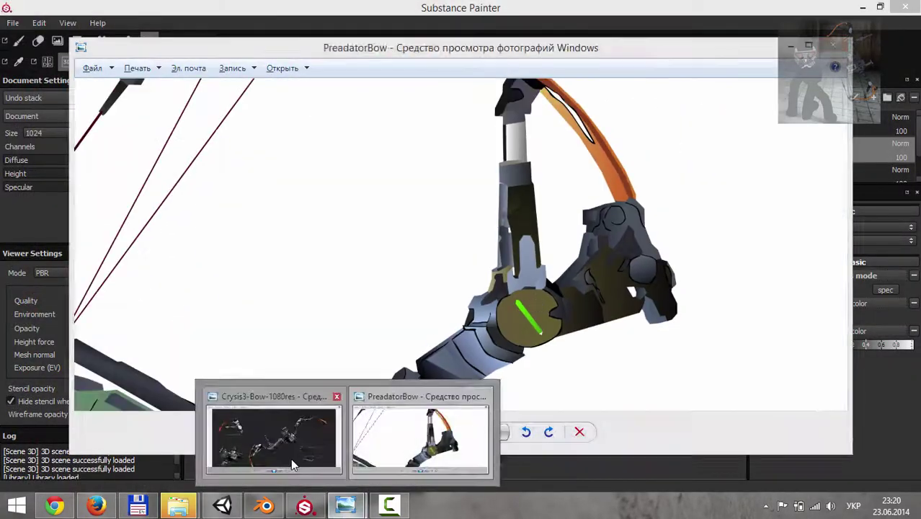
key("alt+Tab")
scroll(502, 239, "down", 3)
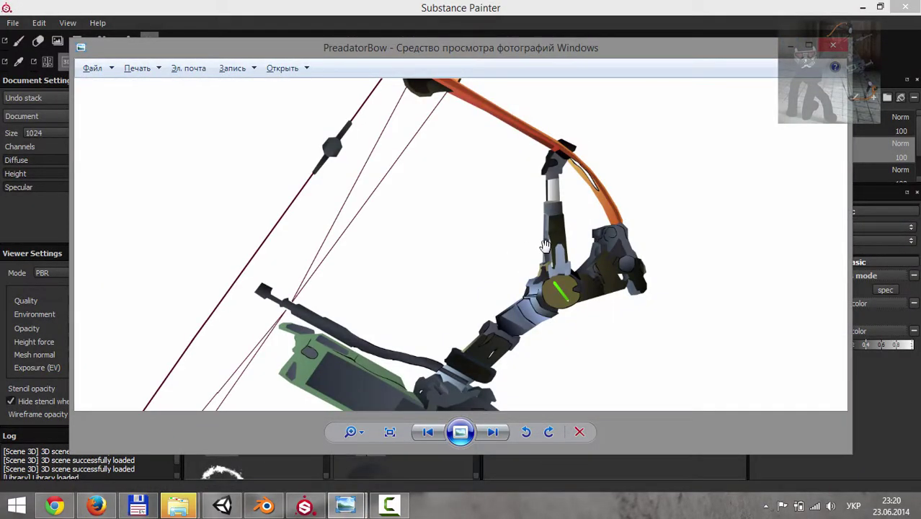
key("alt+Tab")
left_click_drag(471, 220, 438, 180, "alt")
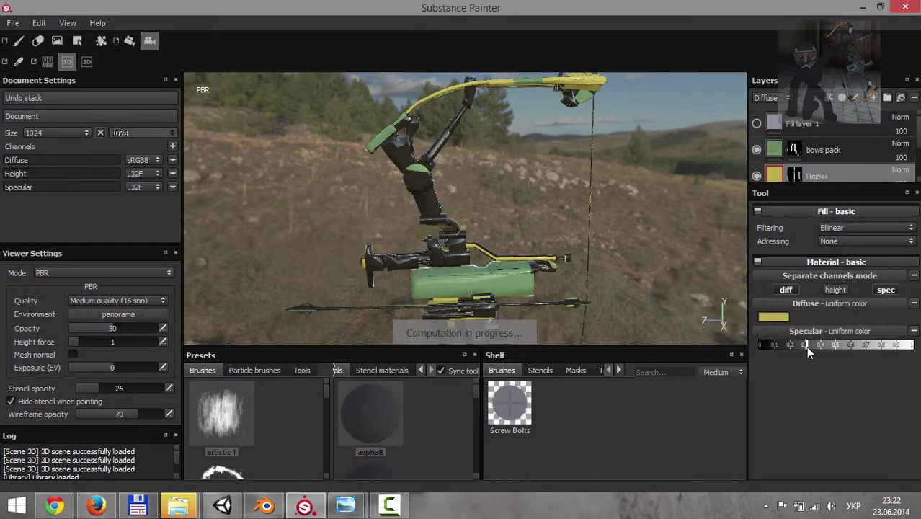
Give the new fill a light colour, add a mask, and orbit in on the round disc.
left_click_drag(673, 294, 542, 124, "alt")
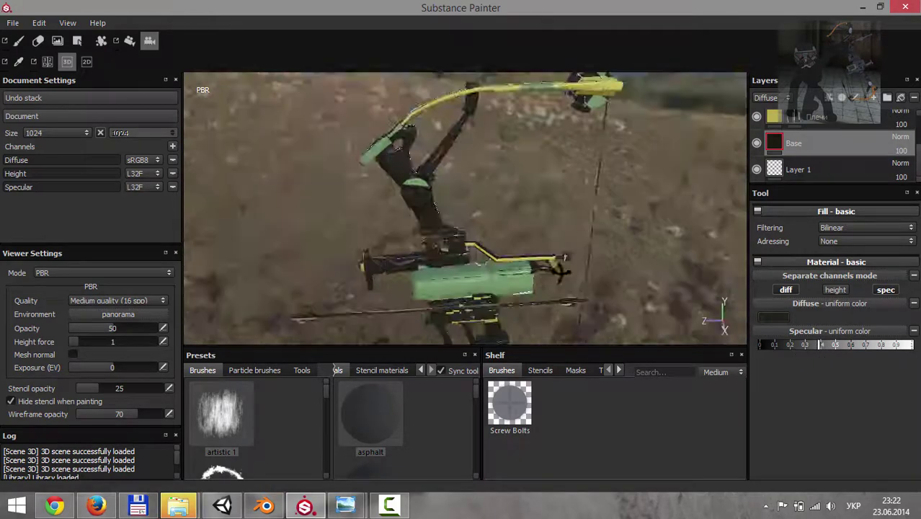
left_click(788, 290)
left_click(854, 147)
left_click_drag(505, 216, 421, 257, "alt")
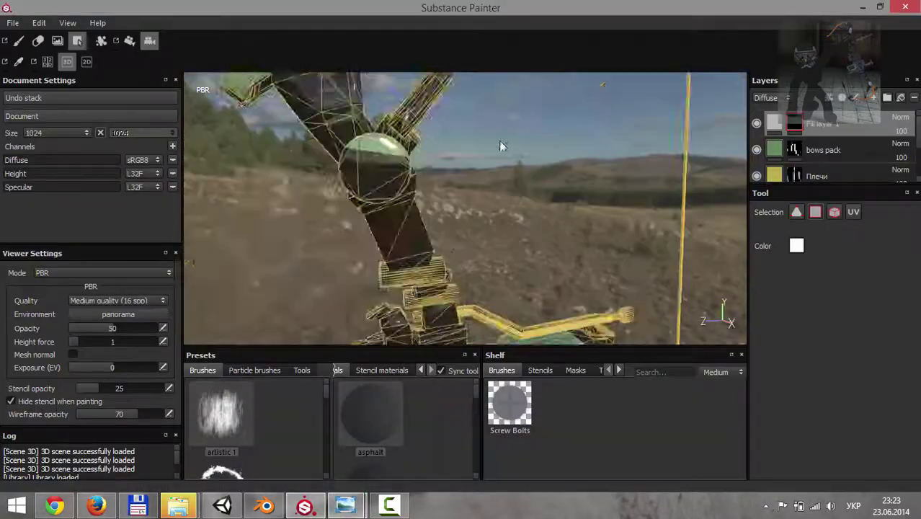
mouse_move(499, 141)
left_mouse_down("alt")
mouse_move(422, 178)
mouse_move(425, 251)
mouse_move(426, 219)
mouse_move(354, 290)
mouse_move(513, 184)
left_mouse_up("alt")
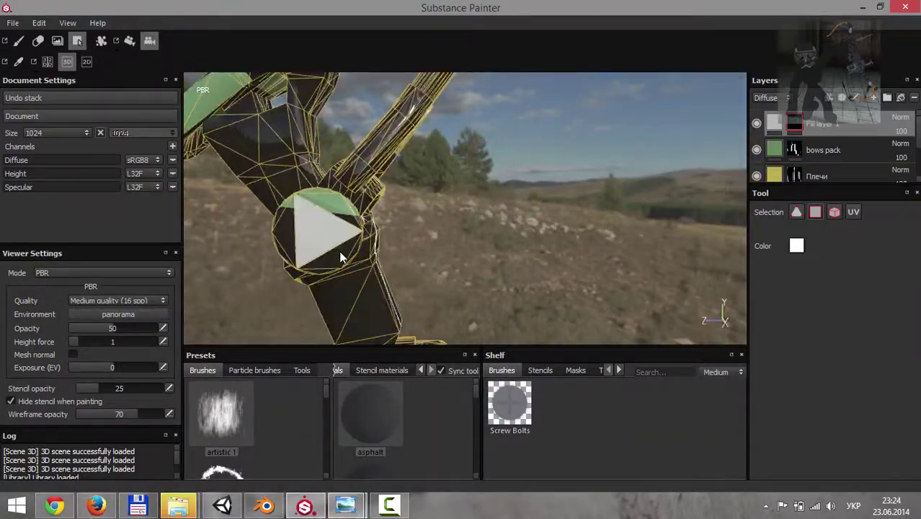
mouse_move(341, 257)
left_mouse_down("alt")
mouse_move(293, 226)
mouse_move(296, 236)
mouse_move(273, 192)
mouse_move(331, 203)
mouse_move(325, 222)
mouse_move(422, 121)
mouse_move(354, 175)
left_mouse_up("alt")
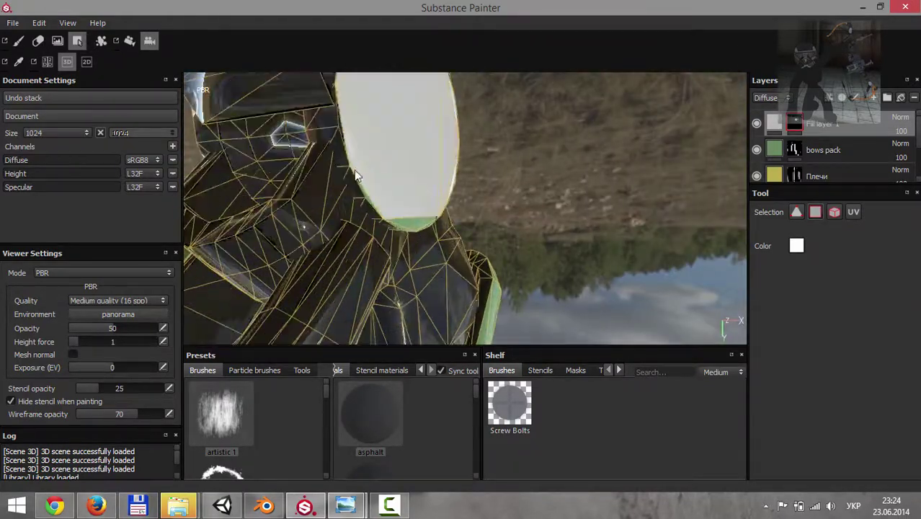
left_click_drag(410, 222, 400, 171, "alt")
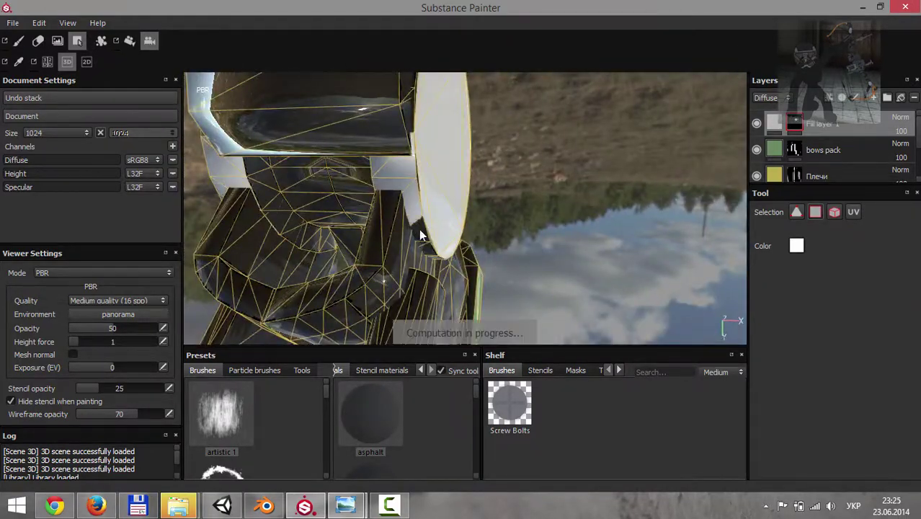
mouse_move(420, 234)
left_mouse_down("alt")
mouse_move(392, 227)
mouse_move(444, 272)
mouse_move(365, 201)
mouse_move(447, 296)
mouse_move(287, 339)
mouse_move(258, 309)
mouse_move(539, 251)
mouse_move(335, 175)
mouse_move(231, 241)
mouse_move(622, 271)
mouse_move(555, 335)
mouse_move(528, 294)
mouse_move(667, 173)
mouse_move(724, 210)
mouse_move(346, 228)
mouse_move(361, 205)
mouse_move(413, 218)
mouse_move(303, 217)
mouse_move(426, 187)
left_mouse_up("alt")
Check the Crysis 3 reference images, then rename the disc layer to 'white'.
key("alt+Tab")
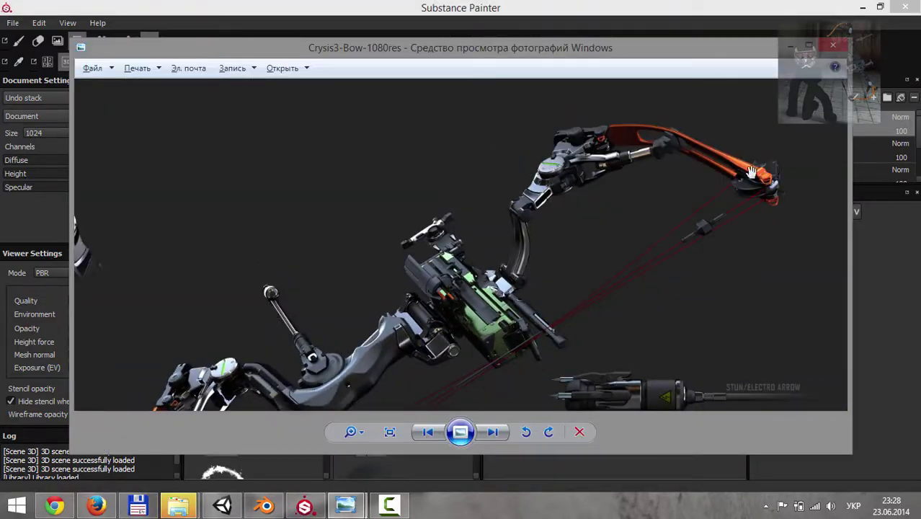
key("Right")
key("Right")
key("Right")
key("alt+Tab")
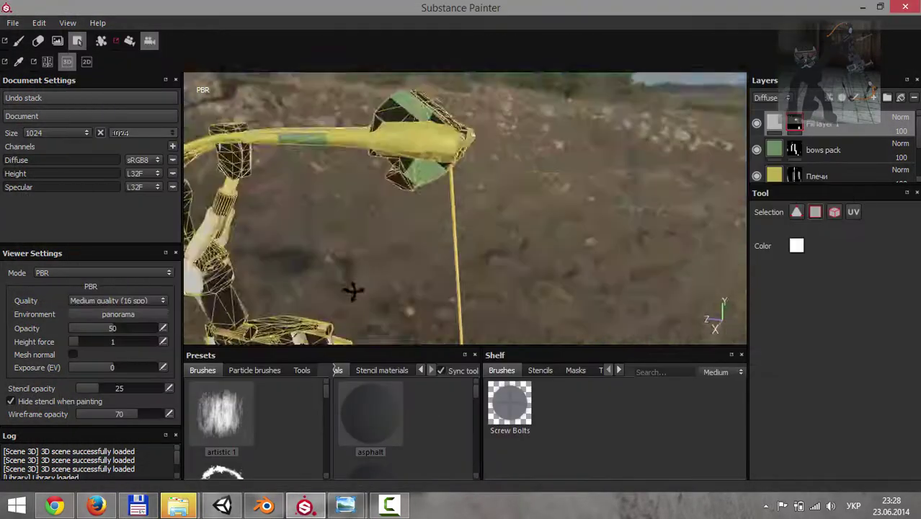
key("f")
key("BackSpace")
key("BackSpace")
key("alt+shift")
type("white")
key("Return")
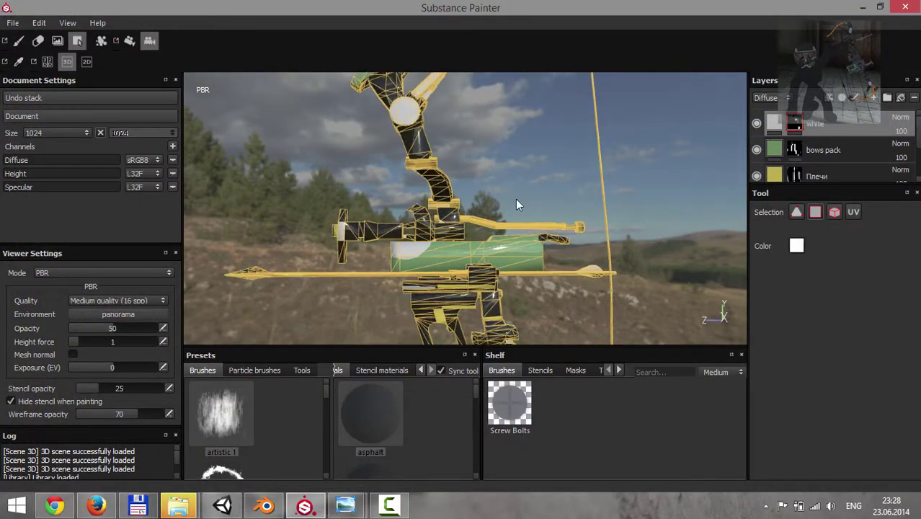
Make the new fill layer skip height and affect specular.
mouse_move(515, 199)
left_mouse_down("alt")
mouse_move(500, 212)
mouse_move(795, 211)
left_mouse_up("alt")
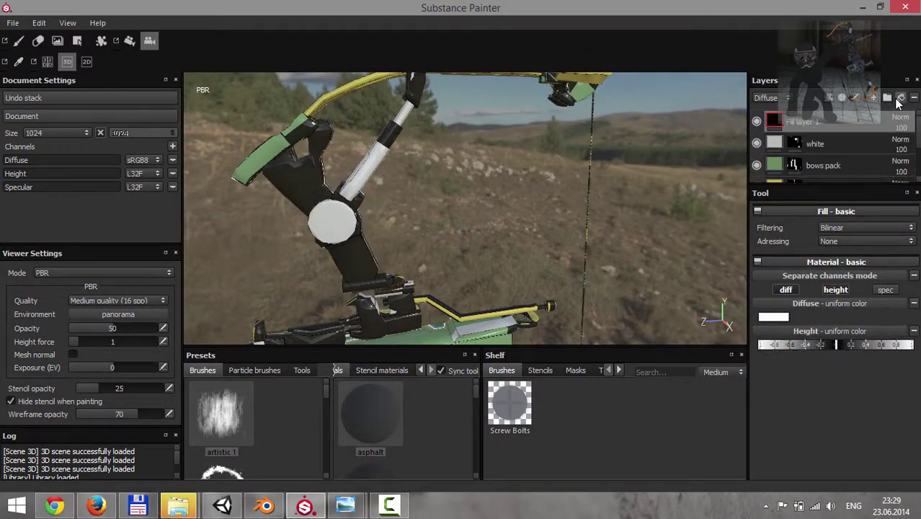
left_click(885, 290)
left_click(836, 290)
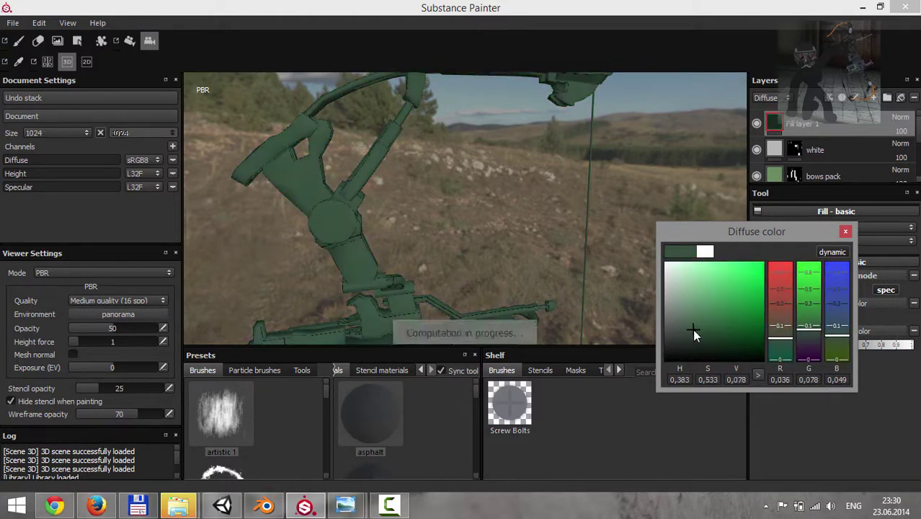
Keep dark green, add a mask to the fill, and switch to polygon selection.
key("Escape")
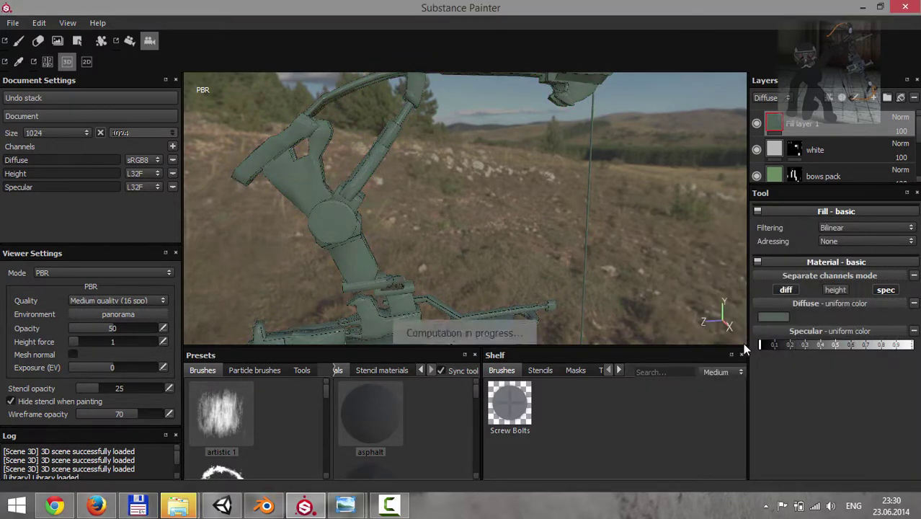
left_click_drag(745, 350, 743, 180, "alt")
left_click(841, 131)
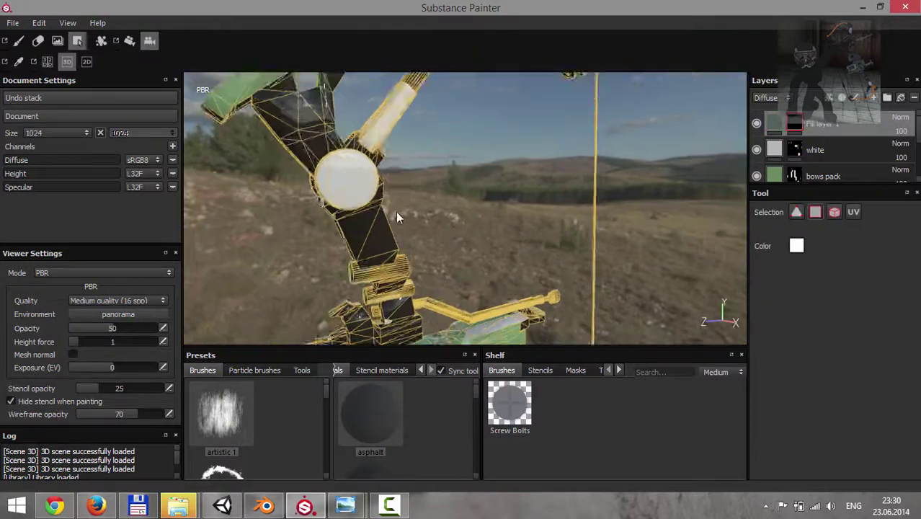
key("4")
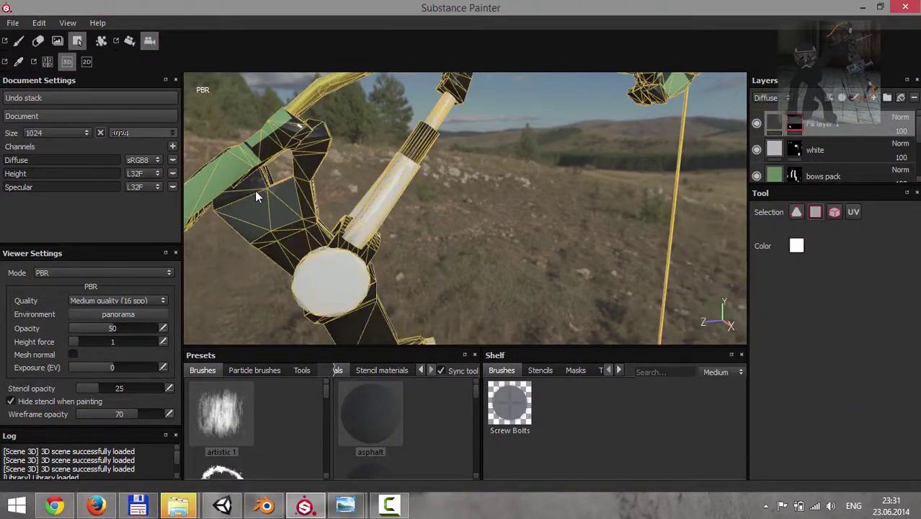
Orbit around the bow from grip to wide side view, then bring up the Crysis 3 reference.
mouse_move(721, 216)
left_mouse_down("alt")
mouse_move(530, 294)
mouse_move(503, 236)
left_mouse_up("alt")
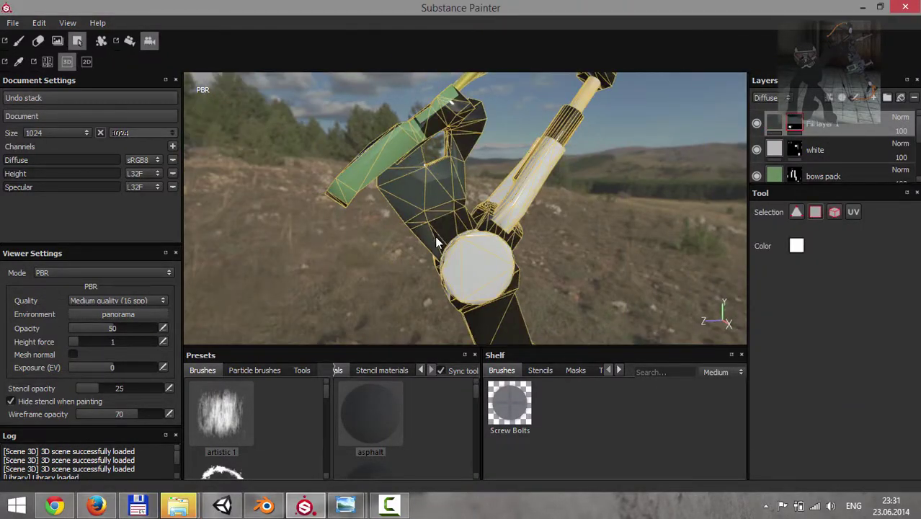
mouse_move(436, 243)
left_mouse_down("alt")
mouse_move(452, 186)
mouse_move(421, 134)
mouse_move(431, 212)
mouse_move(469, 252)
mouse_move(319, 208)
mouse_move(401, 94)
mouse_move(349, 134)
mouse_move(586, 140)
mouse_move(407, 274)
mouse_move(425, 238)
mouse_move(411, 206)
mouse_move(365, 199)
left_mouse_up("alt")
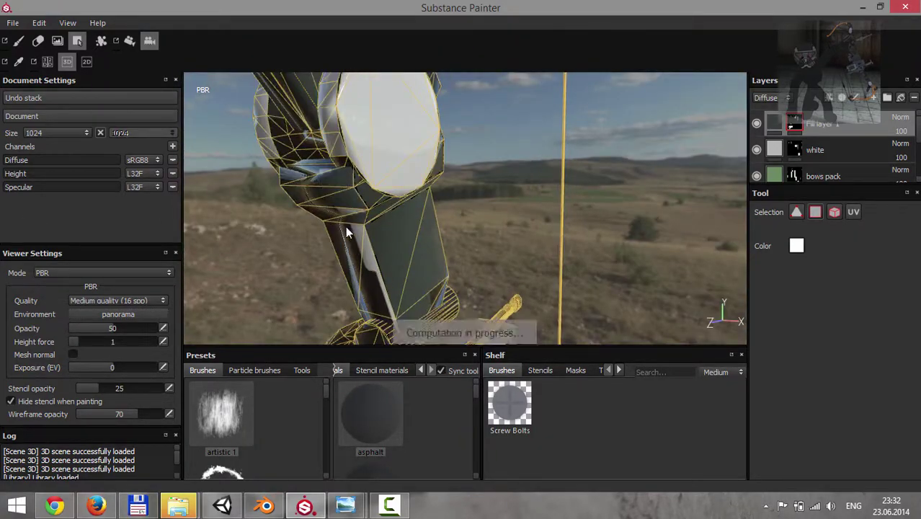
left_click_drag(347, 232, 451, 204, "alt")
mouse_move(463, 325)
left_mouse_down("alt")
mouse_move(538, 246)
mouse_move(548, 181)
mouse_move(497, 303)
mouse_move(569, 336)
mouse_move(438, 240)
mouse_move(535, 185)
mouse_move(548, 238)
mouse_move(538, 278)
mouse_move(524, 277)
left_mouse_up("alt")
mouse_move(345, 506)
left_click(256, 429)
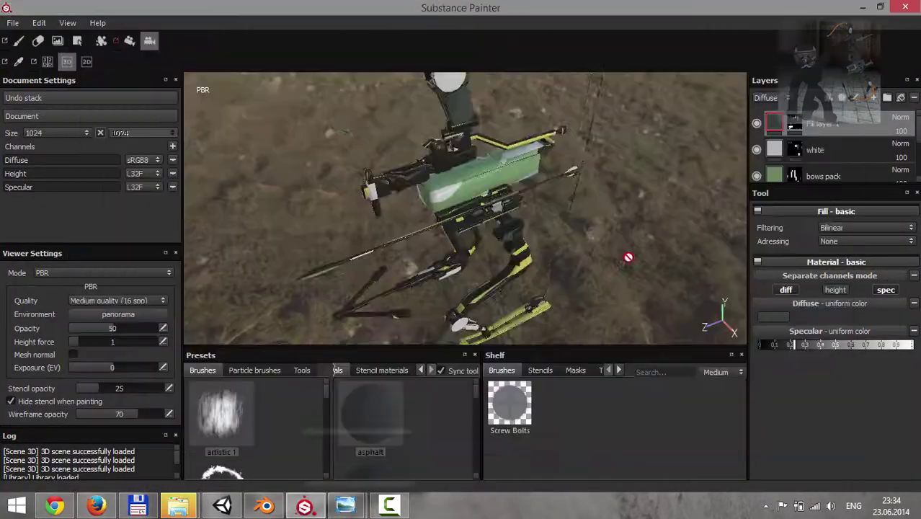
Rename Fill layer 1 to 'Плечи2'.
left_click_drag(312, 278, 272, 394, "alt")
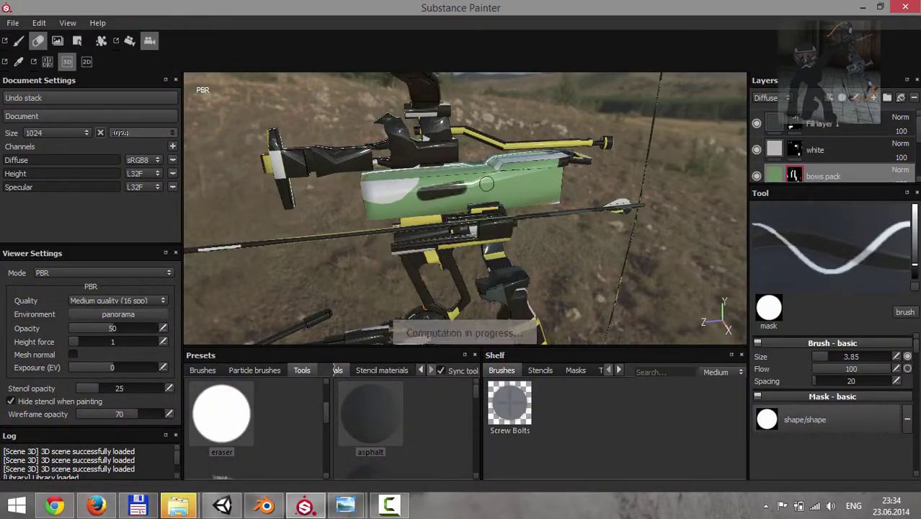
mouse_move(486, 183)
left_mouse_down("alt")
mouse_move(615, 274)
mouse_move(546, 275)
left_mouse_up("alt")
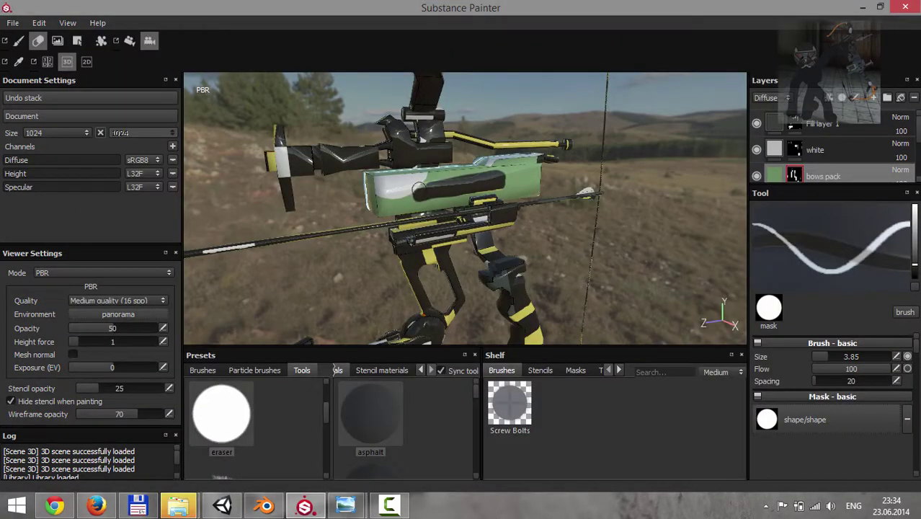
mouse_move(418, 189)
left_mouse_down("alt")
mouse_move(634, 268)
mouse_move(308, 333)
mouse_move(500, 313)
mouse_move(685, 216)
left_mouse_up("alt")
left_click(826, 127)
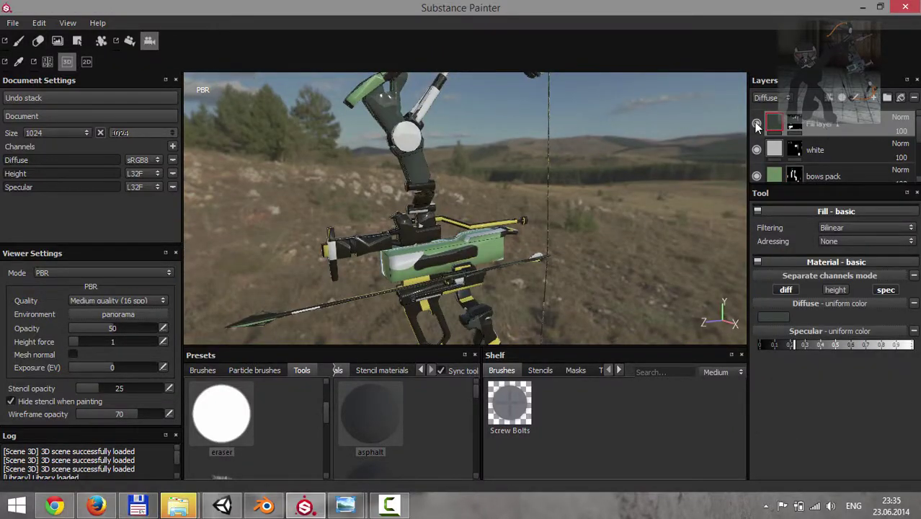
double_click(833, 128)
key("BackSpace")
key("alt+shift")
type("Плечи2")
key("Return")
Set the new fill to dark grey with a black mask and polygon selection.
left_click_drag(397, 288, 504, 274, "alt")
left_click(782, 317)
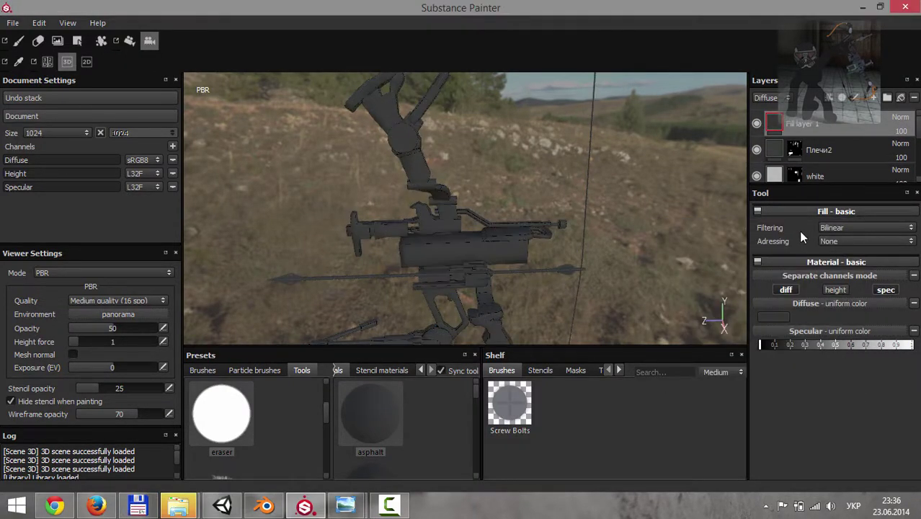
right_click(793, 124)
left_click(822, 173)
mouse_move(370, 273)
left_mouse_down("alt")
mouse_move(468, 216)
mouse_move(426, 274)
mouse_move(460, 236)
mouse_move(380, 200)
mouse_move(407, 238)
mouse_move(514, 213)
mouse_move(530, 227)
mouse_move(558, 198)
mouse_move(505, 220)
mouse_move(500, 263)
mouse_move(452, 105)
mouse_move(424, 178)
mouse_move(526, 449)
left_mouse_up("alt")
left_click(77, 41)
right_click(552, 232)
right_click(504, 232)
Solo the Specular channel, orbit to check the black masked faces, then change music track.
left_click(537, 238)
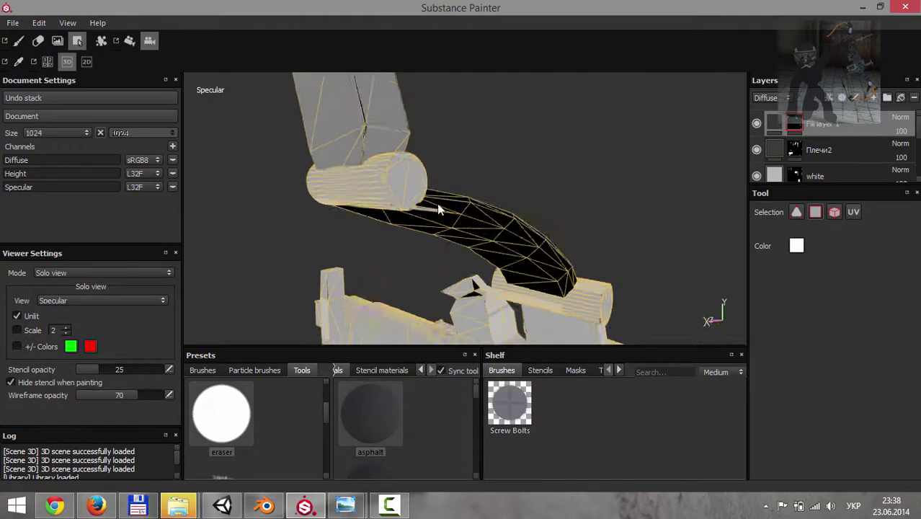
mouse_move(437, 207)
left_mouse_down("alt")
mouse_move(547, 99)
mouse_move(635, 157)
left_mouse_up("alt")
mouse_move(641, 199)
left_mouse_down("alt")
mouse_move(456, 243)
mouse_move(634, 214)
mouse_move(475, 197)
mouse_move(531, 206)
mouse_move(474, 229)
mouse_move(572, 224)
left_mouse_up("alt")
mouse_move(493, 144)
left_mouse_down("alt")
mouse_move(494, 220)
mouse_move(436, 202)
mouse_move(462, 205)
mouse_move(374, 206)
mouse_move(405, 207)
mouse_move(491, 269)
mouse_move(468, 219)
mouse_move(479, 245)
mouse_move(528, 154)
mouse_move(842, 112)
left_mouse_up("alt")
mouse_move(768, 347)
left_mouse_down("alt")
mouse_move(378, 273)
mouse_move(311, 233)
mouse_move(370, 256)
mouse_move(302, 91)
mouse_move(500, 202)
mouse_move(421, 247)
mouse_move(600, 222)
mouse_move(573, 216)
mouse_move(442, 248)
mouse_move(395, 180)
mouse_move(462, 144)
mouse_move(457, 132)
mouse_move(263, 160)
mouse_move(388, 191)
left_mouse_up("alt")
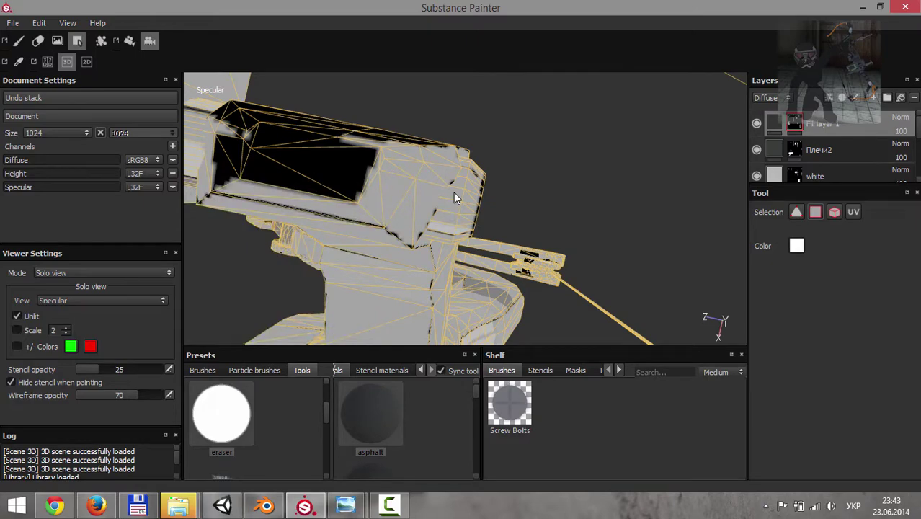
mouse_move(453, 191)
left_mouse_down("alt")
mouse_move(429, 222)
mouse_move(457, 199)
mouse_move(663, 242)
mouse_move(530, 256)
mouse_move(509, 292)
mouse_move(403, 260)
left_mouse_up("alt")
left_click(780, 101)
double_click(792, 214)
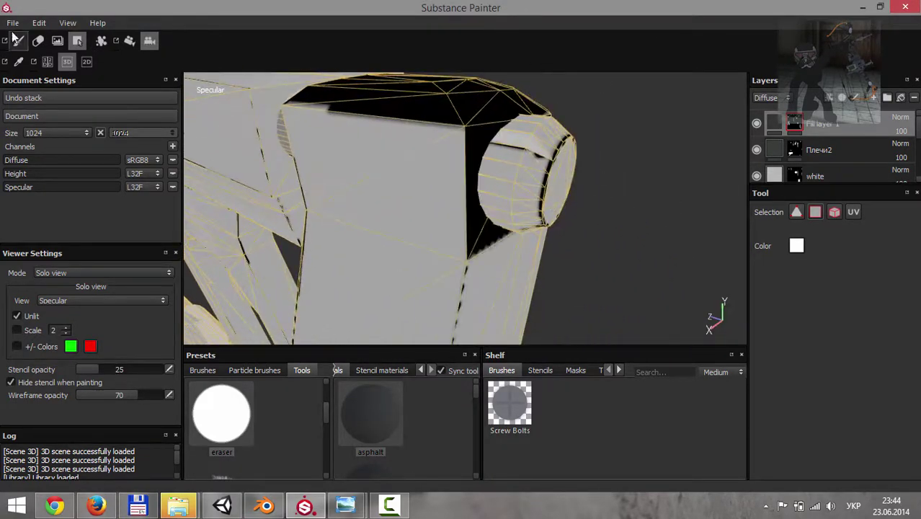
Start saving the project and create a new folder named Substance inside Predator Bow.
key("ctrl+s")
double_click(155, 166)
right_click(343, 226)
left_click(535, 238)
type("Substance")
key("Return")
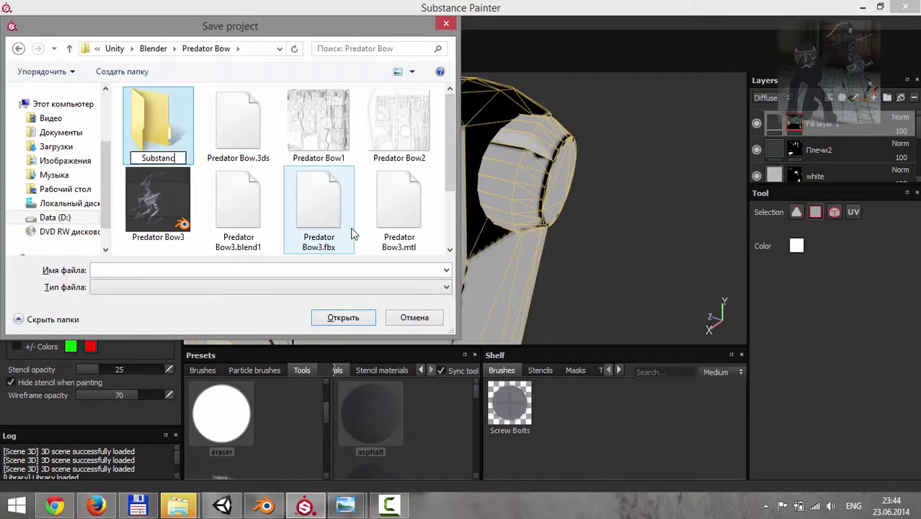
Save the project into the new Substance folder.
double_click(148, 113)
key("Return")
mouse_move(442, 171)
left_mouse_down("alt")
mouse_move(366, 234)
mouse_move(541, 298)
mouse_move(444, 214)
mouse_move(511, 225)
mouse_move(366, 304)
mouse_move(524, 150)
mouse_move(382, 233)
left_mouse_up("alt")
mouse_move(459, 224)
left_mouse_down("alt")
mouse_move(418, 216)
mouse_move(308, 273)
mouse_move(217, 203)
mouse_move(371, 156)
mouse_move(283, 216)
mouse_move(649, 166)
left_mouse_up("alt")
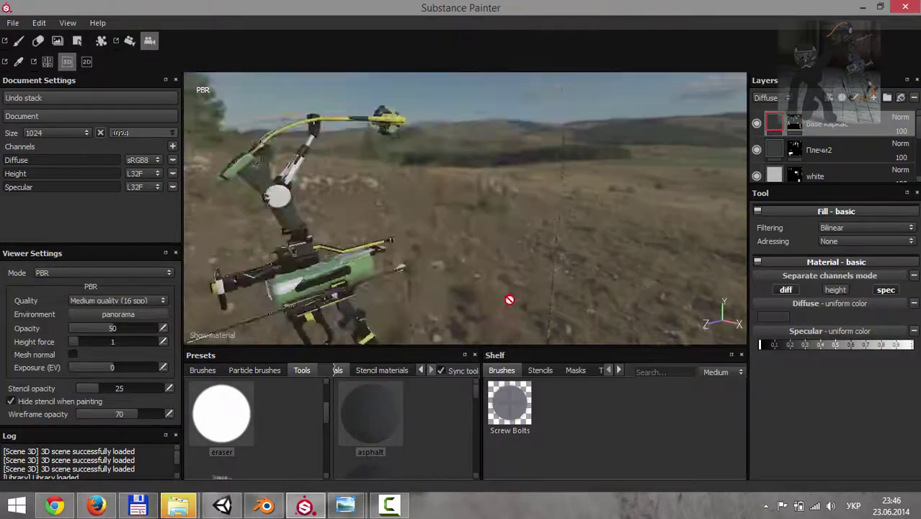
mouse_move(509, 300)
left_mouse_down("alt")
mouse_move(602, 265)
mouse_move(437, 266)
mouse_move(404, 303)
left_mouse_up("alt")
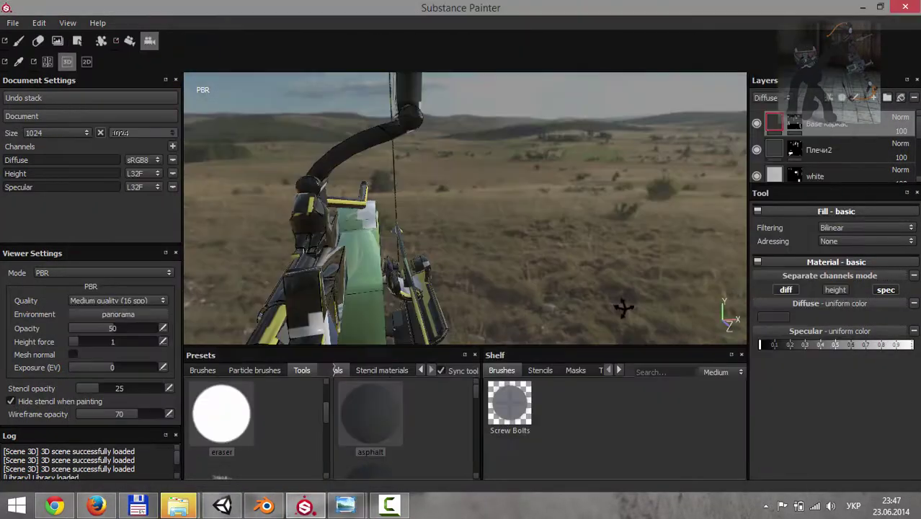
left_click_drag(624, 309, 458, 255, "alt")
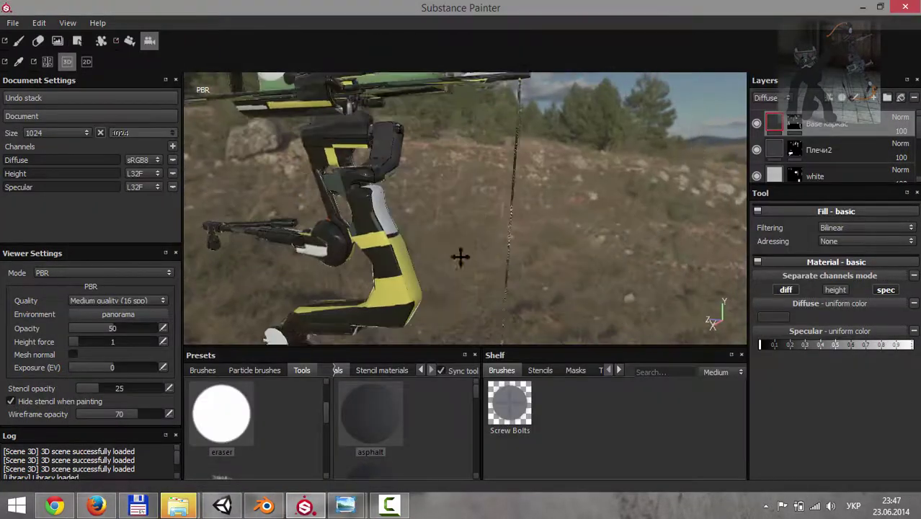
key("4")
left_click_drag(602, 253, 392, 191, "alt")
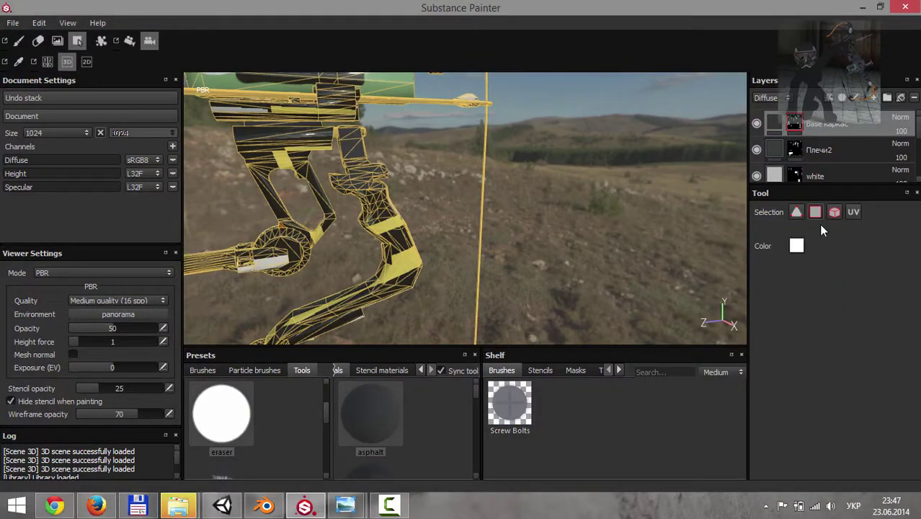
mouse_move(267, 339)
left_mouse_down("alt")
mouse_move(278, 237)
mouse_move(412, 296)
mouse_move(360, 189)
left_mouse_up("alt")
key("c")
mouse_move(432, 253)
left_mouse_down("alt")
mouse_move(505, 324)
mouse_move(360, 179)
left_mouse_up("alt")
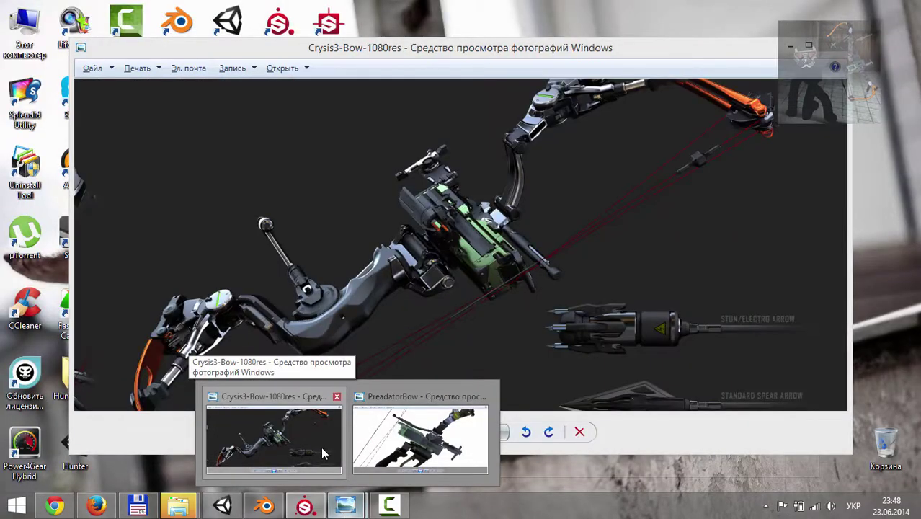
Orbit around the shoulder, elbow pad and forked rods to inspect the arm.
scroll(459, 225, "up", 3)
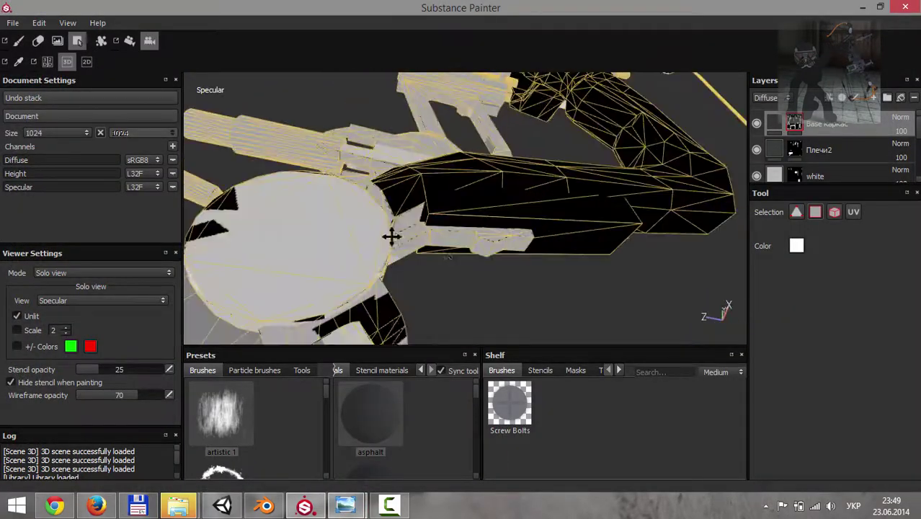
scroll(391, 234, "up", 3)
mouse_move(400, 219)
left_mouse_down("alt")
mouse_move(310, 164)
mouse_move(423, 200)
mouse_move(327, 245)
mouse_move(463, 230)
mouse_move(478, 240)
mouse_move(624, 211)
mouse_move(496, 329)
mouse_move(456, 259)
mouse_move(500, 276)
left_mouse_up("alt")
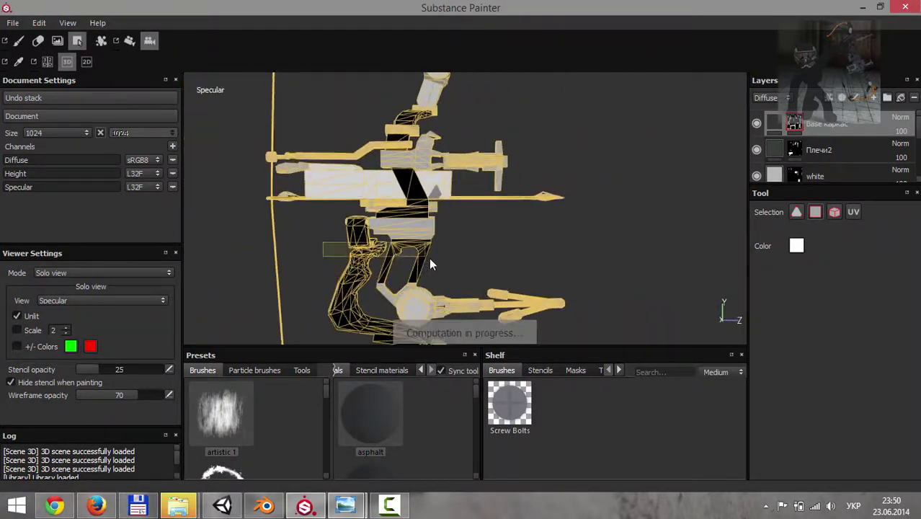
scroll(429, 257, "up", 3)
mouse_move(421, 239)
left_mouse_down("alt")
mouse_move(442, 267)
mouse_move(369, 147)
mouse_move(355, 190)
mouse_move(335, 199)
mouse_move(468, 189)
left_mouse_up("alt")
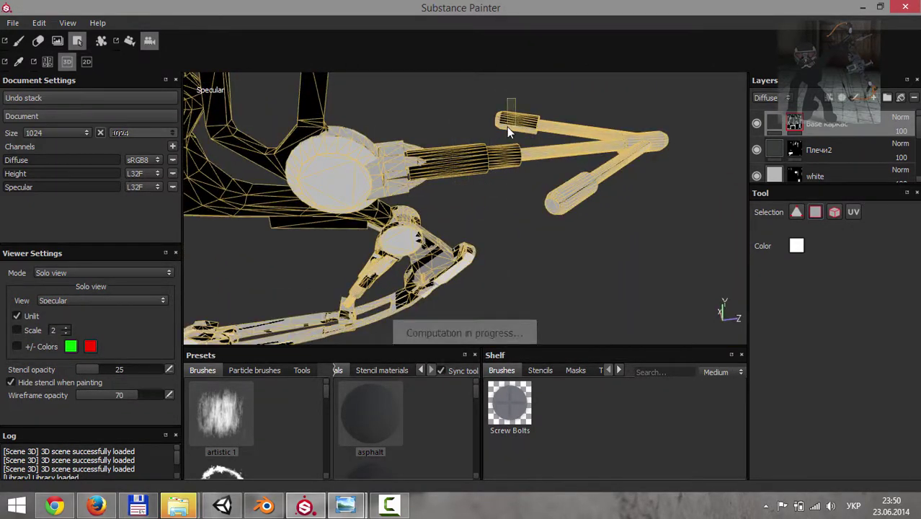
mouse_move(507, 130)
left_mouse_down("alt")
mouse_move(304, 274)
mouse_move(468, 246)
mouse_move(495, 206)
left_mouse_up("alt")
mouse_move(654, 205)
left_mouse_down("alt")
mouse_move(499, 238)
mouse_move(487, 282)
mouse_move(699, 284)
mouse_move(735, 216)
left_mouse_up("alt")
Select the Base Каркас fill layer, return to PBR view and raise its specular.
left_click(781, 126)
key("m")
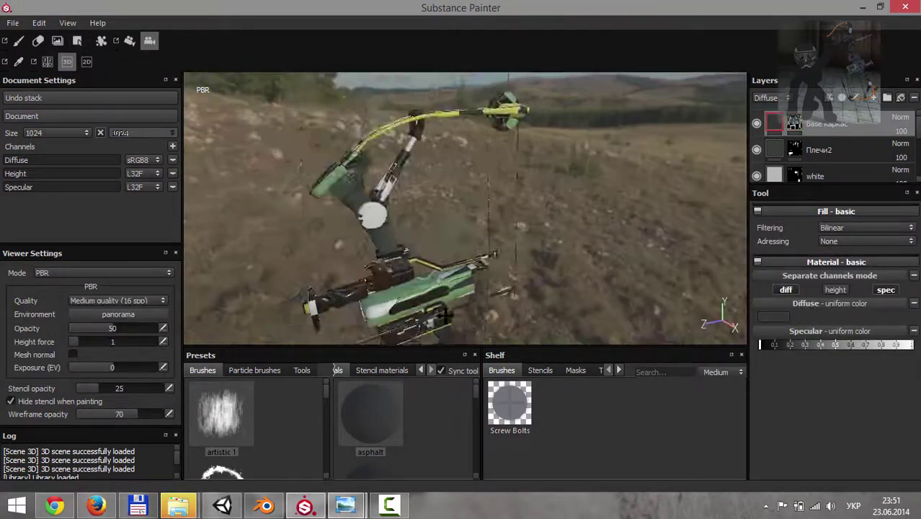
left_click_drag(828, 345, 814, 350)
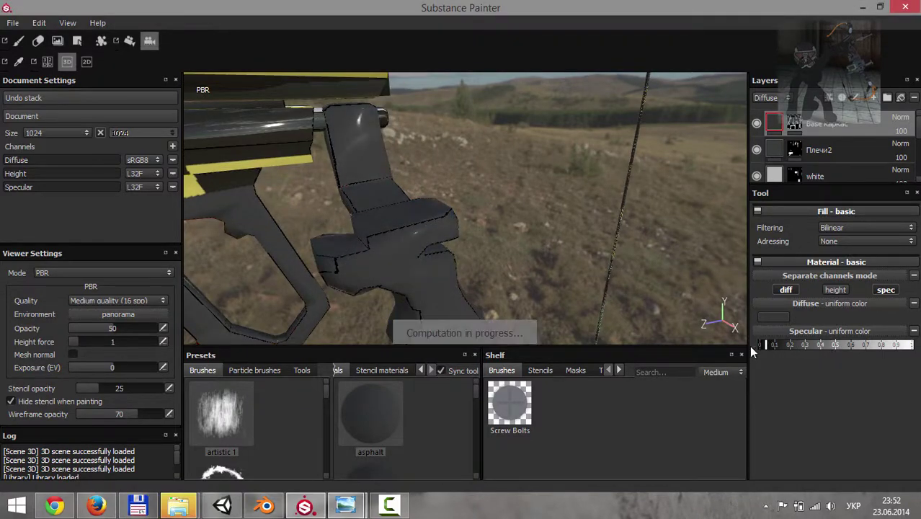
Hide both the dark Base Каркас layer and the old Base layer.
mouse_move(735, 331)
left_mouse_down("alt")
mouse_move(472, 195)
mouse_move(400, 318)
left_mouse_up("alt")
left_click(756, 123)
left_click(756, 149)
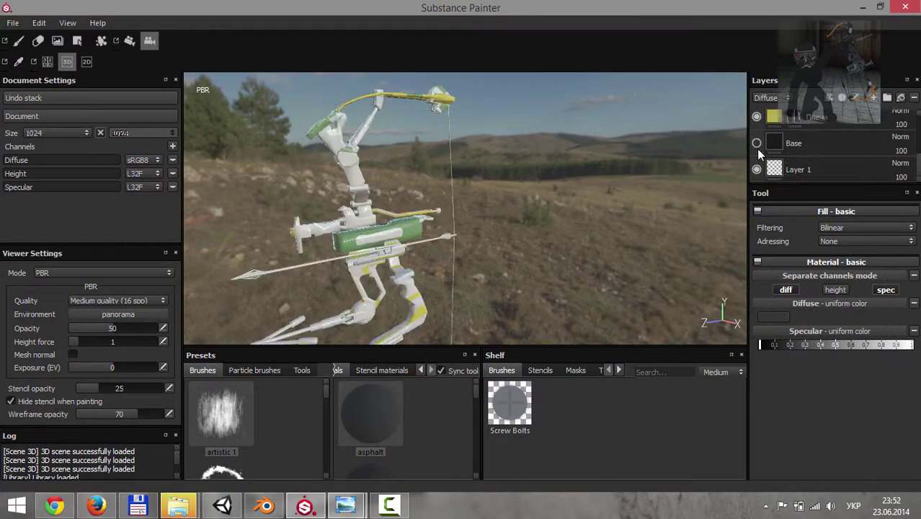
left_click_drag(735, 173, 504, 189, "alt")
Cycle through the Specular and other channels in solo view, then return to PBR.
key("c")
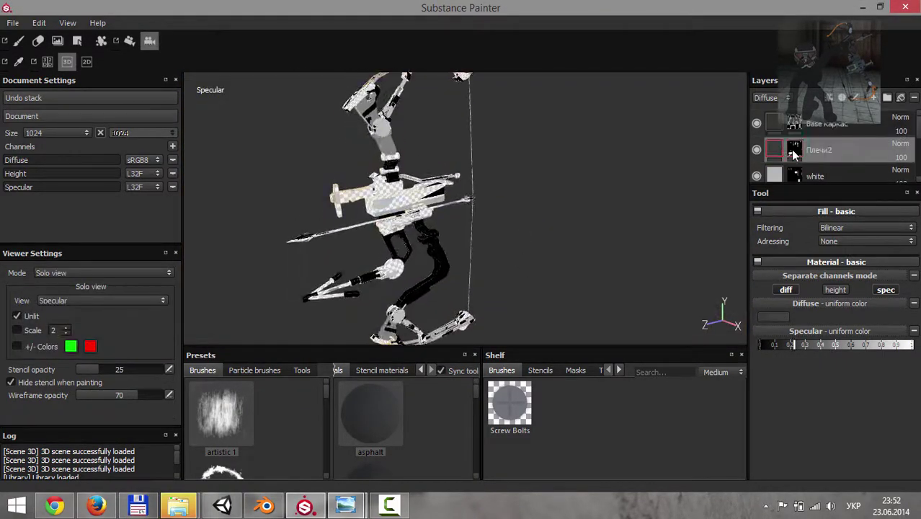
left_click(654, 186)
key("c")
key("c")
key("c")
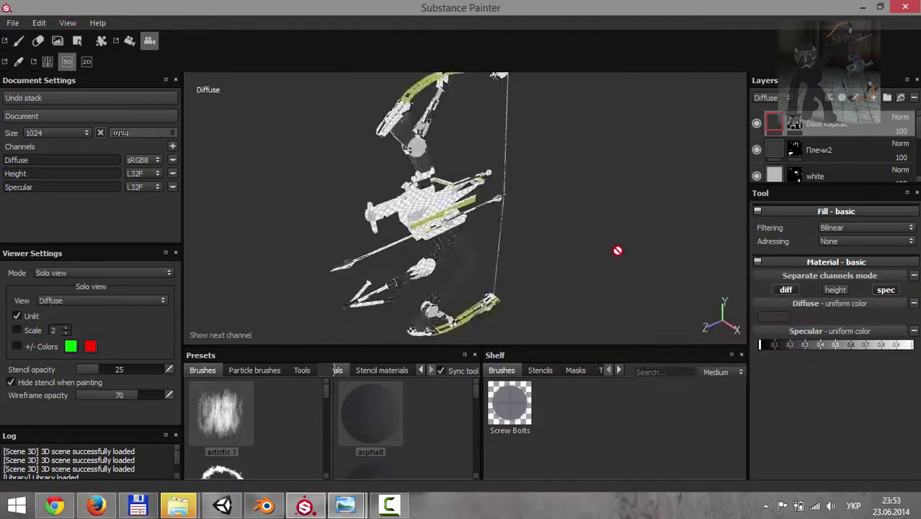
left_click_drag(675, 304, 639, 241, "alt")
right_click(639, 241)
key("m")
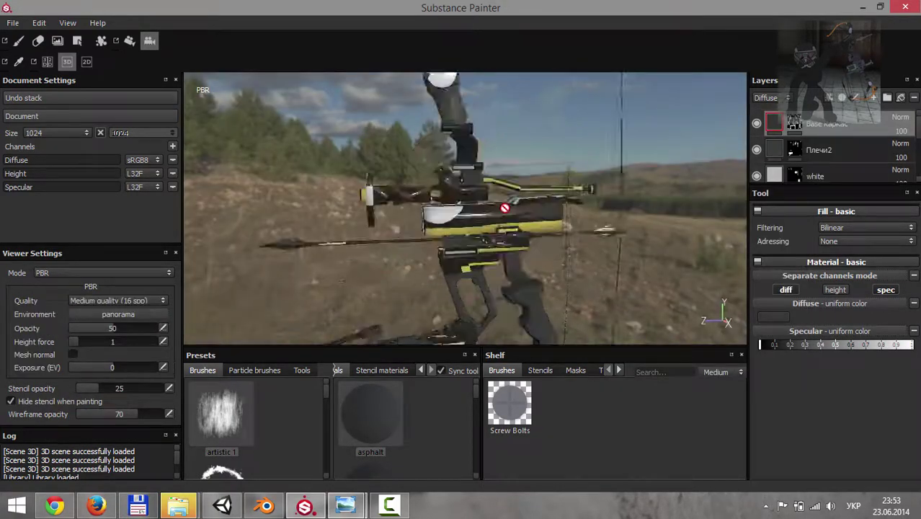
Make the dark Base Каркас layer visible again.
mouse_move(504, 207)
left_mouse_down("alt")
mouse_move(735, 159)
mouse_move(728, 313)
mouse_move(489, 249)
mouse_move(507, 193)
mouse_move(440, 173)
left_mouse_up("alt")
scroll(489, 249, "up", 5)
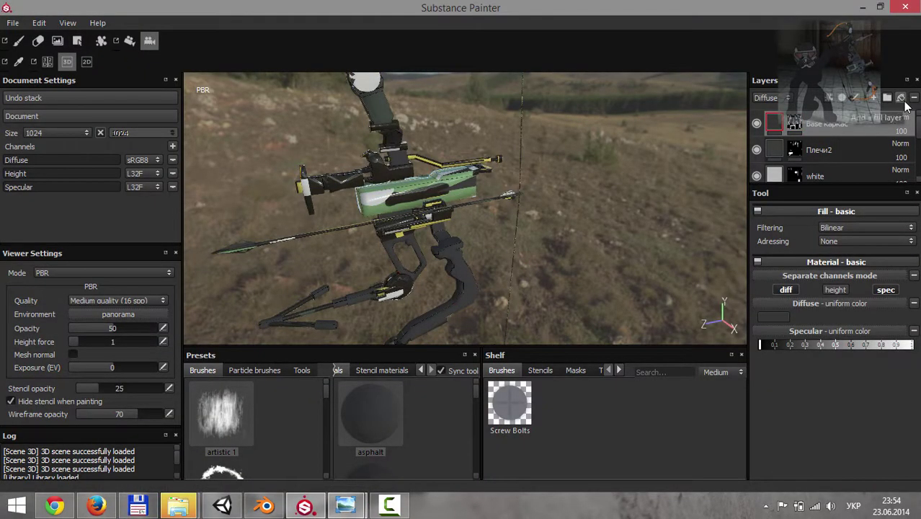
left_click(757, 123)
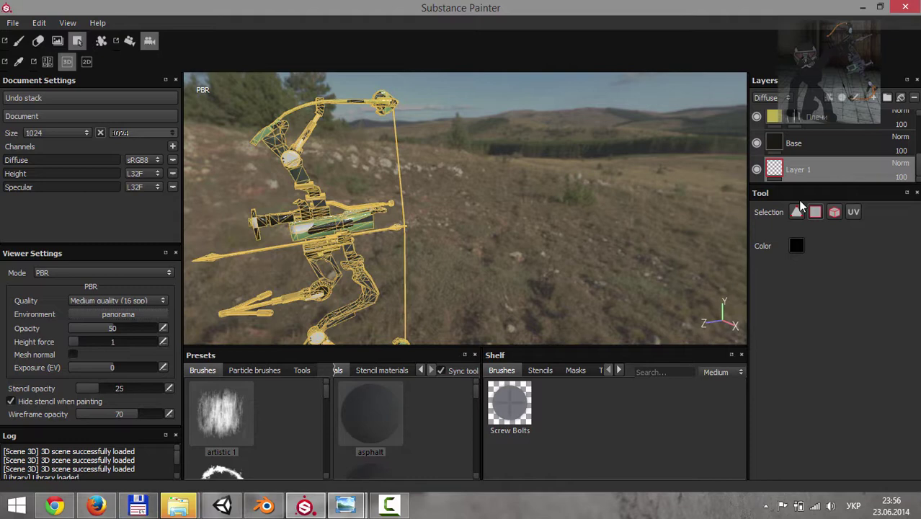
Erase on the Плечи layer's mask using the dirt 2 brush.
left_click(102, 46)
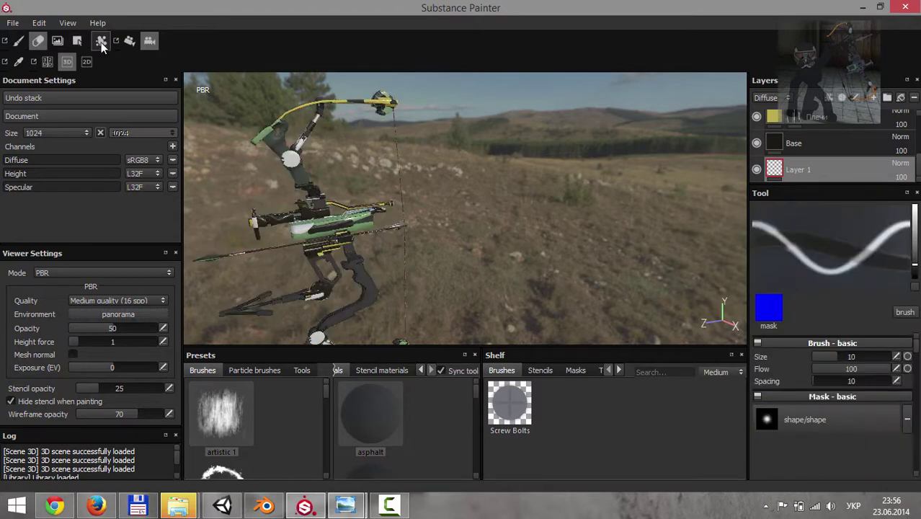
left_click(795, 148)
scroll(382, 202, "up", 3)
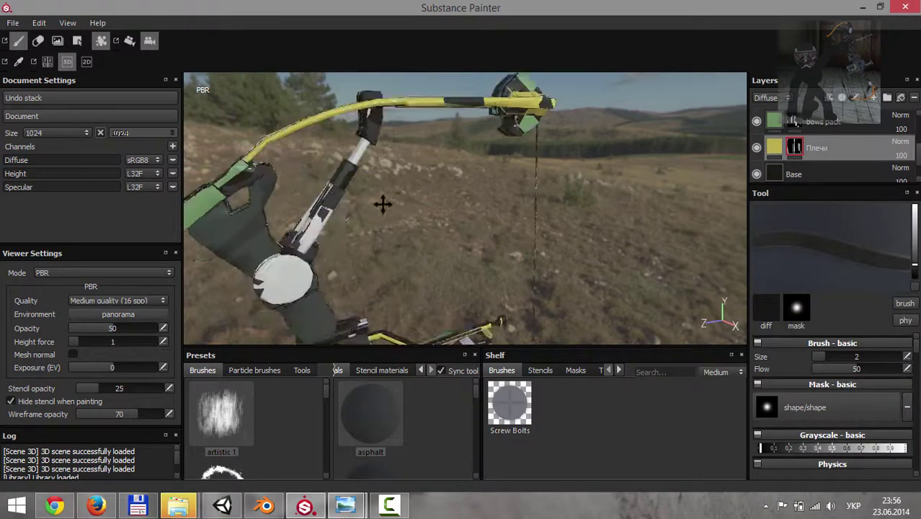
mouse_move(382, 202)
left_mouse_down("alt")
mouse_move(447, 203)
mouse_move(458, 162)
left_mouse_up("alt")
scroll(443, 427, "down", 3)
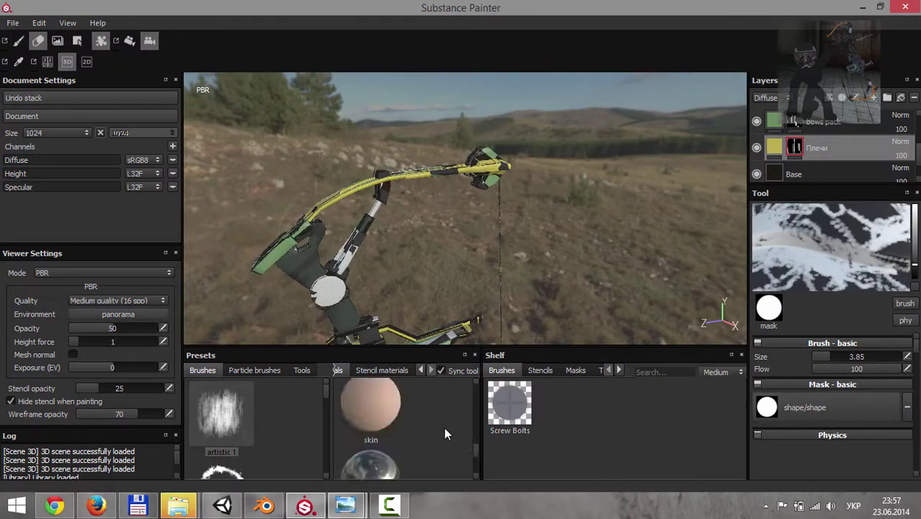
scroll(224, 422, "down", 5)
left_click(223, 414)
Orbit to the bow's side and toggle between polygon fill and brush painting.
mouse_move(448, 175)
left_mouse_down("alt")
mouse_move(429, 152)
mouse_move(374, 195)
left_mouse_up("alt")
scroll(405, 405, "up", 2)
mouse_move(428, 246)
left_mouse_down("alt")
mouse_move(473, 159)
mouse_move(591, 280)
mouse_move(619, 370)
left_mouse_up("alt")
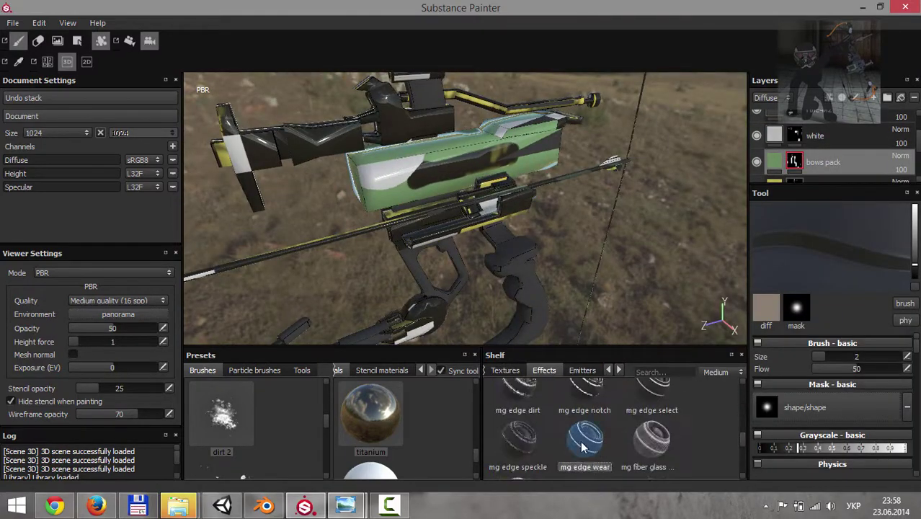
left_click_drag(334, 368, 334, 368, "alt")
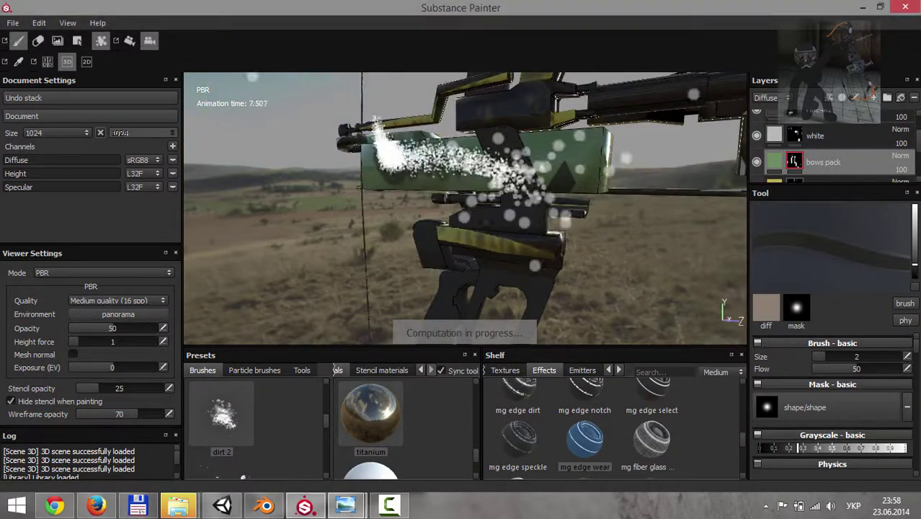
left_click_drag(569, 240, 524, 202, "alt")
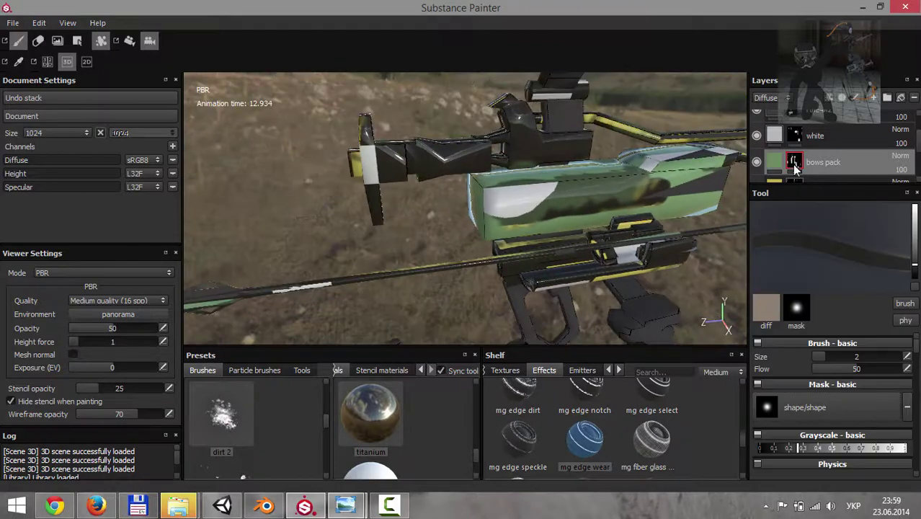
key("4")
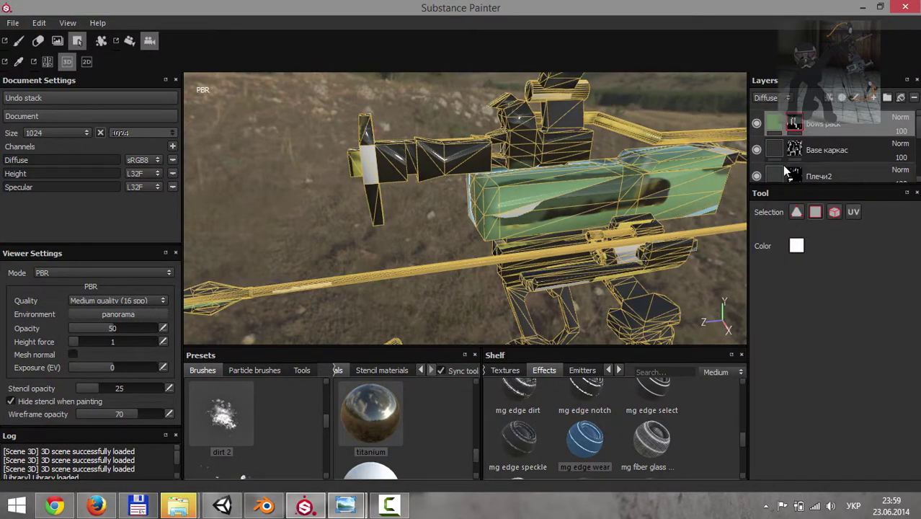
key("1")
Load the cracks brush preset and switch to erasing over the green box.
left_click(221, 418)
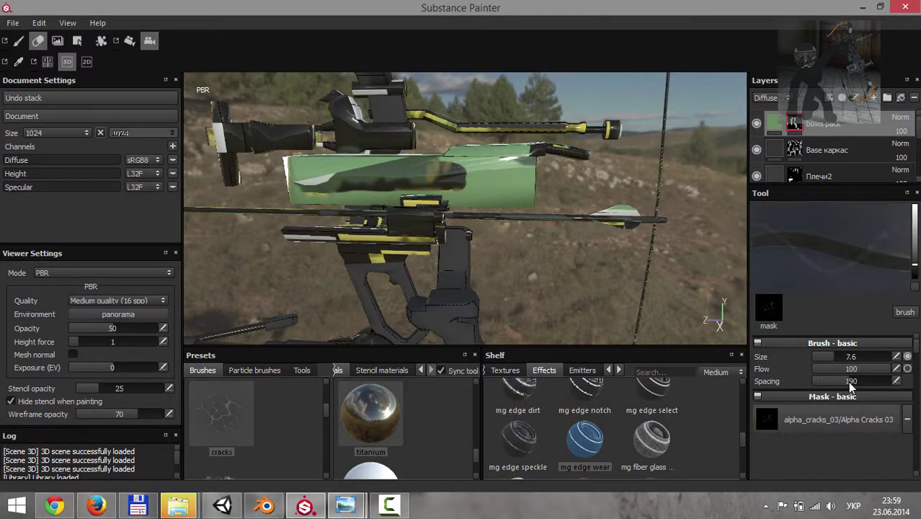
left_click_drag(500, 251, 757, 151, "alt")
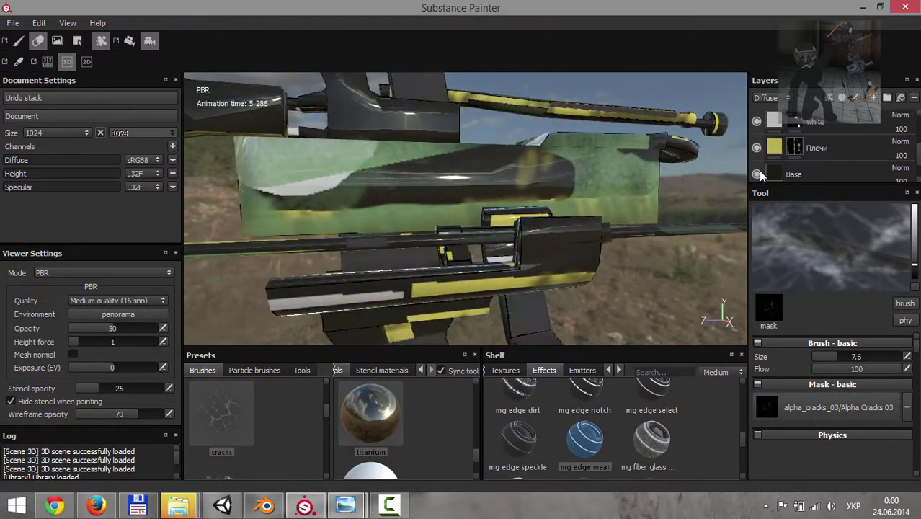
key("4")
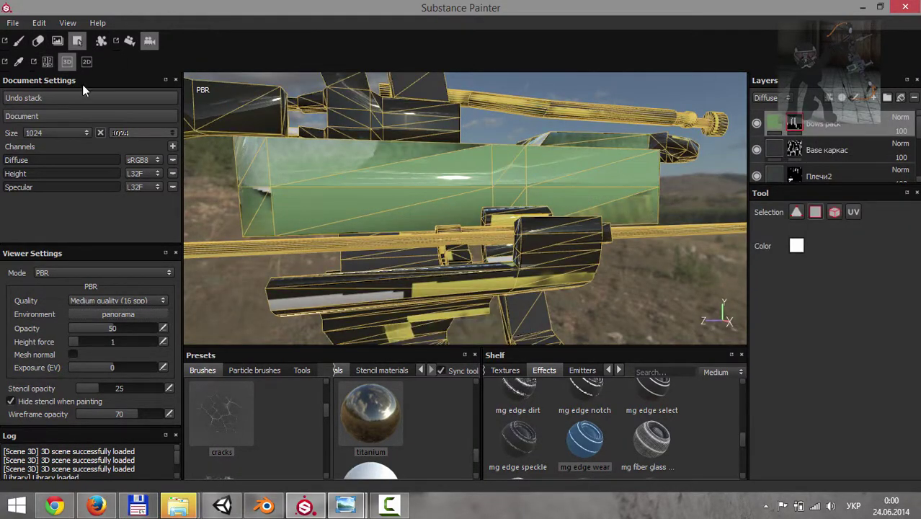
key("2")
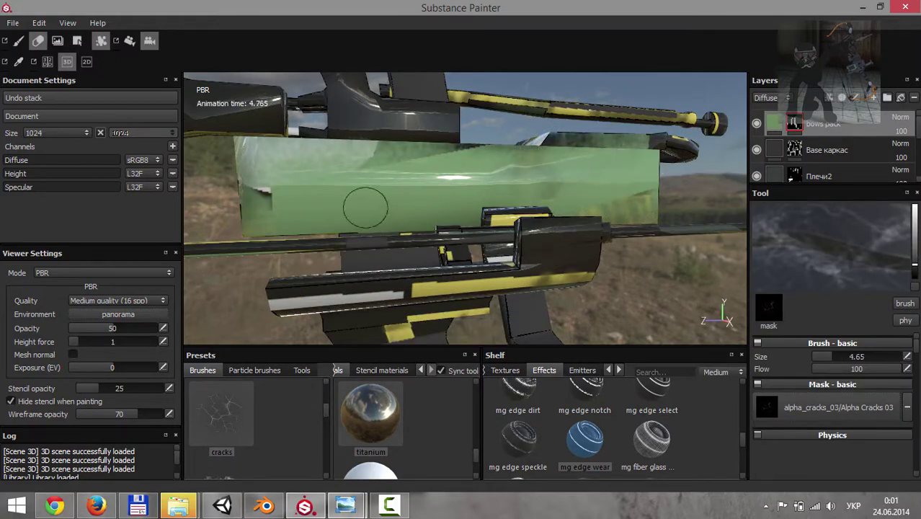
left_click_drag(365, 208, 605, 268, "alt")
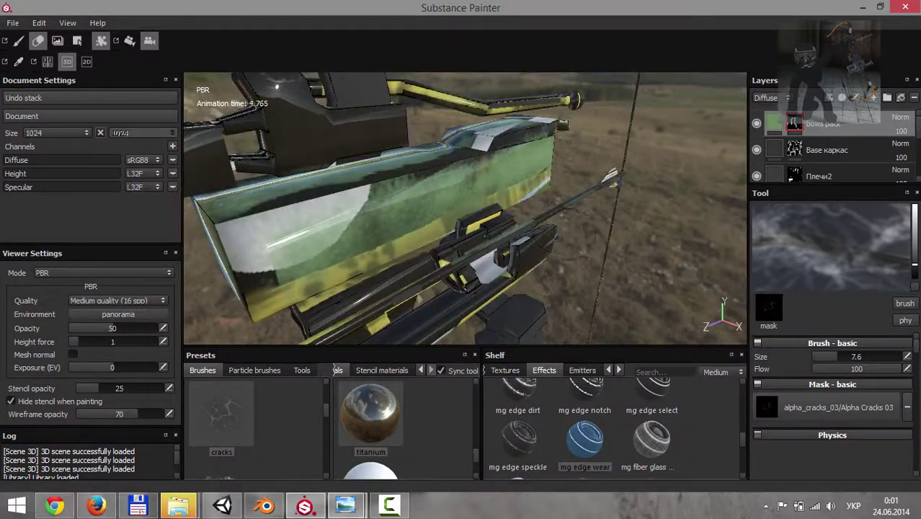
left_click_drag(417, 239, 775, 274, "alt")
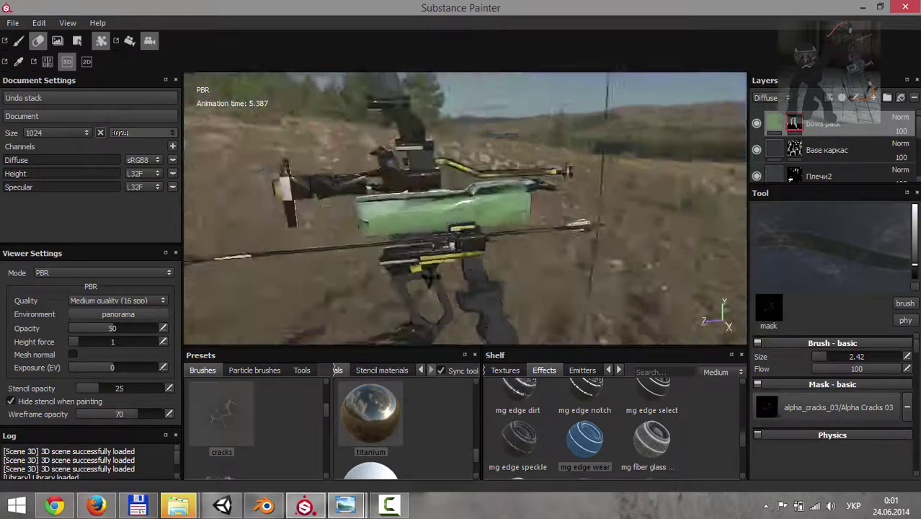
On the Base каркас layer, try a fibers brush stroke on the grip, then undo it.
left_click(827, 149)
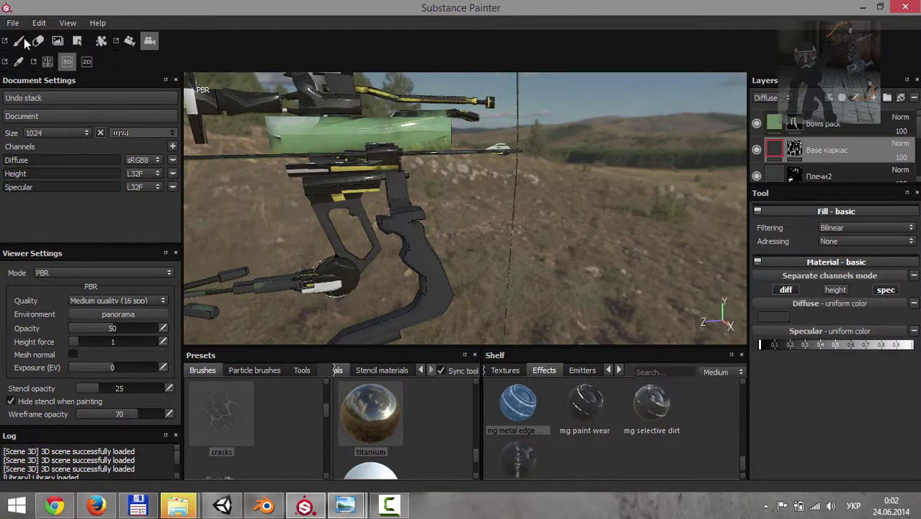
left_click(244, 424)
left_click_drag(424, 258, 439, 288)
key("ctrl+z")
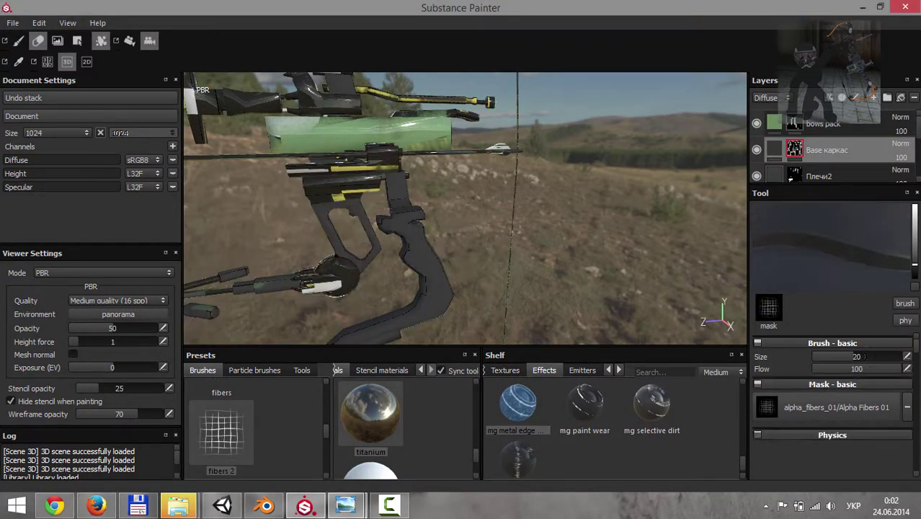
Zoom in close on the bow grip and pick the artistic 1 brush preset.
left_click_drag(509, 289, 428, 288, "alt")
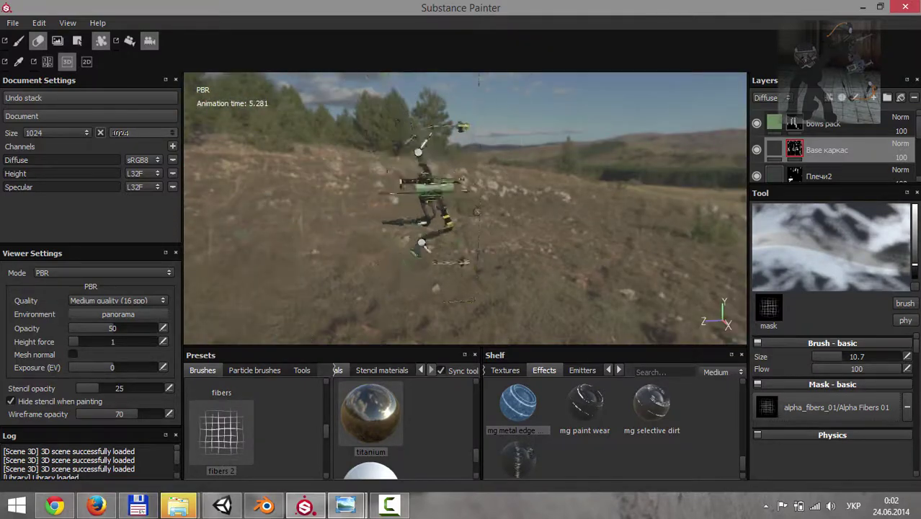
right_click_drag(427, 288, 481, 227, "alt")
left_click_drag(481, 228, 457, 250, "alt")
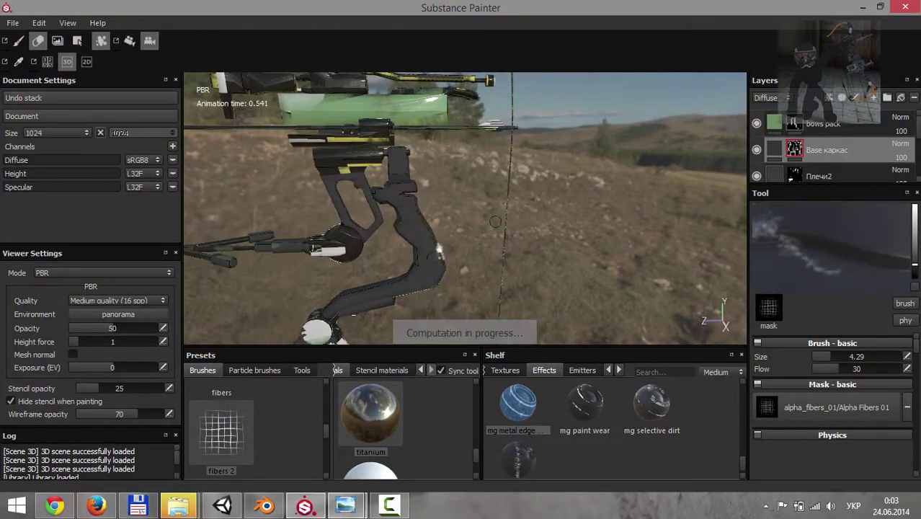
left_click_drag(495, 221, 472, 224, "alt")
right_click_drag(472, 223, 456, 225, "alt")
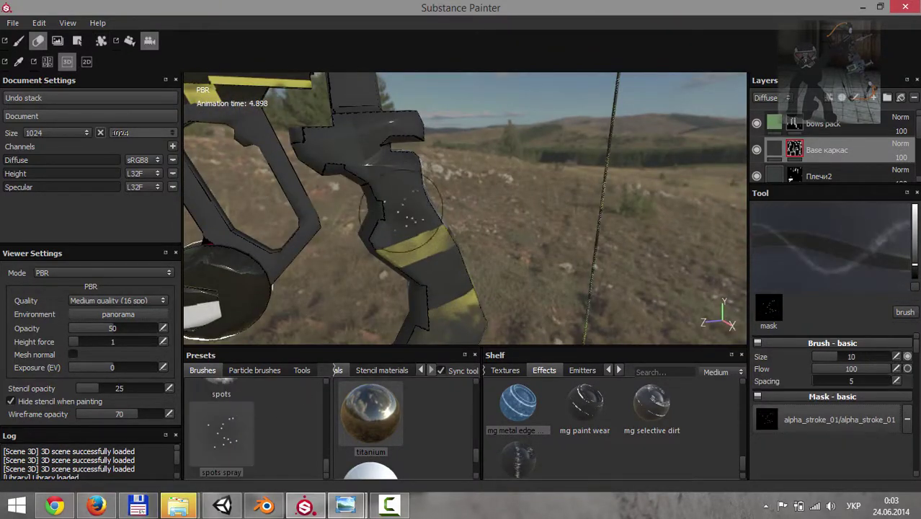
left_click_drag(403, 209, 421, 244, "alt")
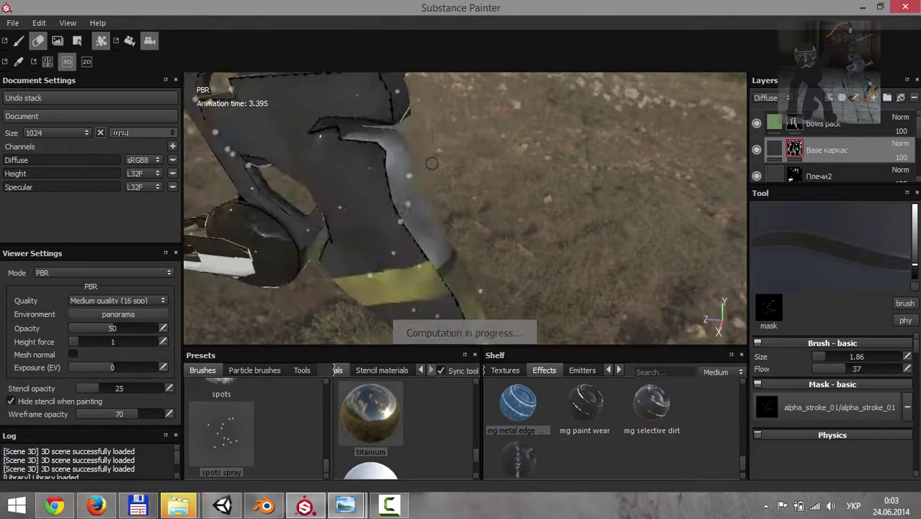
left_click_drag(432, 202, 442, 175, "alt")
scroll(243, 423, "up", 2)
scroll(247, 430, "up", 1)
scroll(246, 430, "up", 1)
left_click(246, 430)
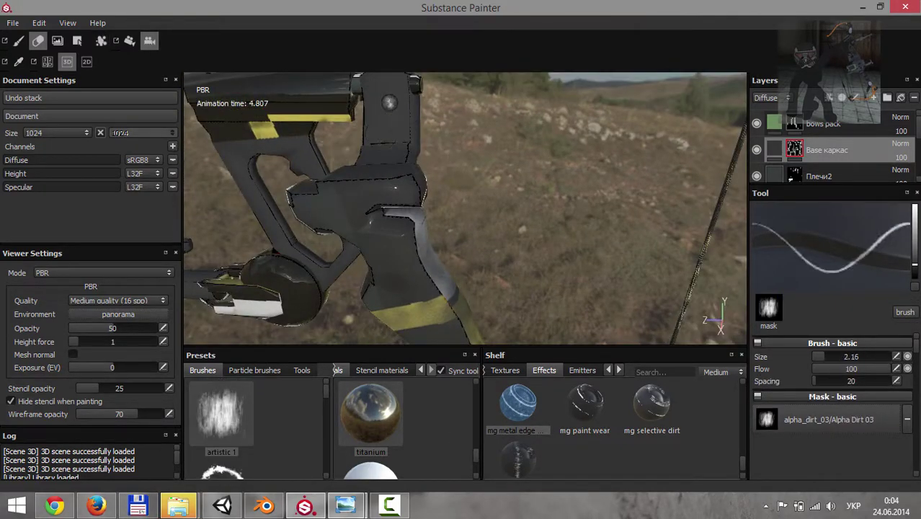
mouse_move(481, 280)
left_mouse_down("alt")
mouse_move(433, 281)
mouse_move(463, 240)
left_mouse_up("alt")
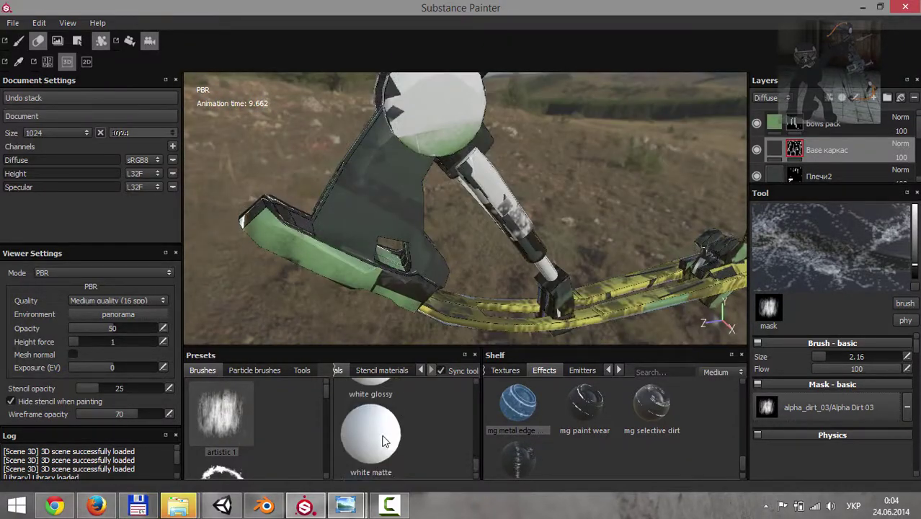
On the Плечи2 layer, spray bump-material particles onto the bow riser.
left_click(814, 175)
left_click(130, 40)
left_click(38, 46)
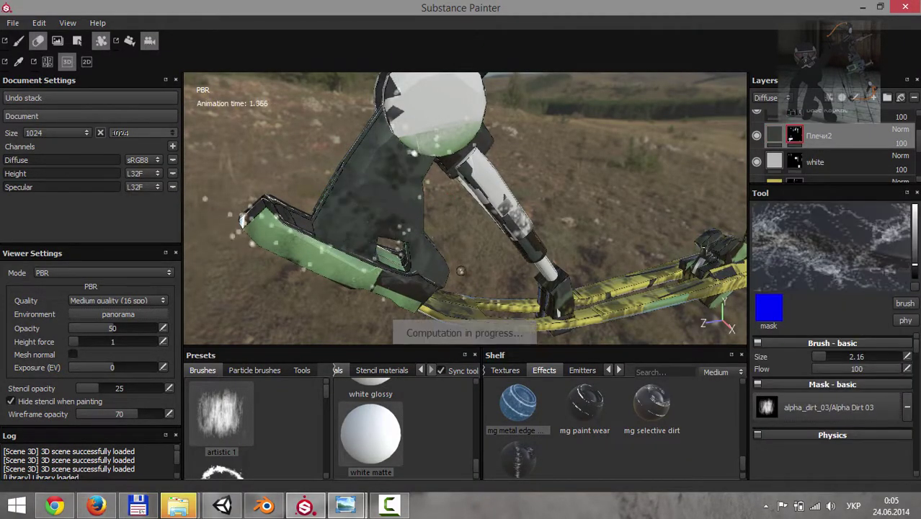
left_click_drag(460, 271, 499, 220, "alt")
scroll(406, 443, "down", 1)
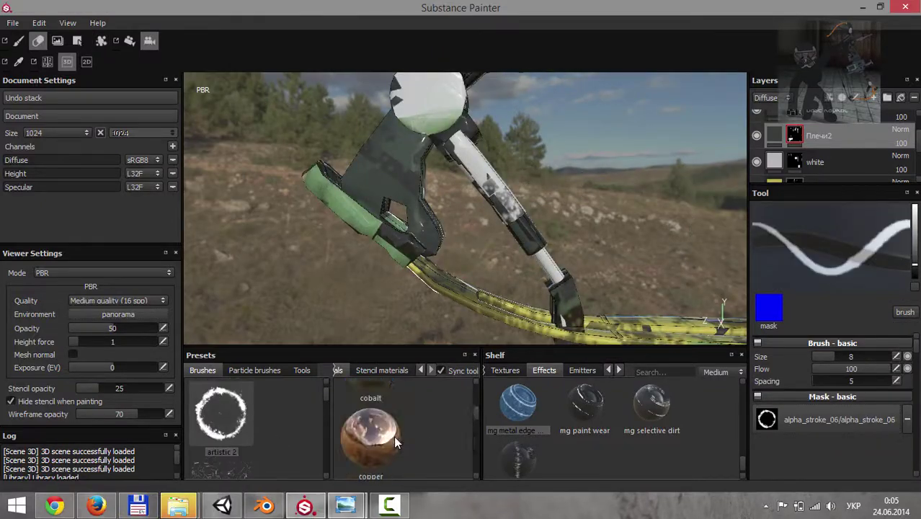
left_click(101, 40)
right_click_drag(461, 216, 432, 180, "alt")
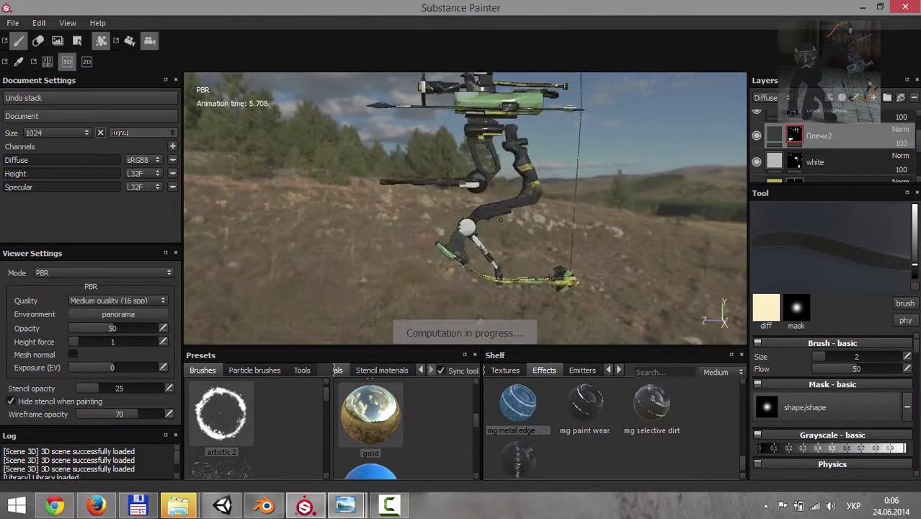
left_click_drag(461, 216, 404, 274, "alt")
scroll(397, 425, "down", 1)
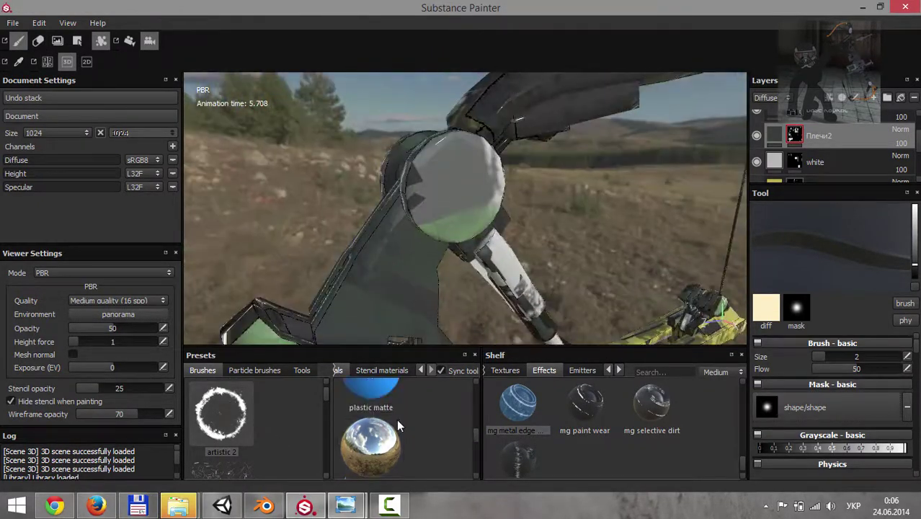
scroll(400, 444, "down", 1)
left_click(397, 439)
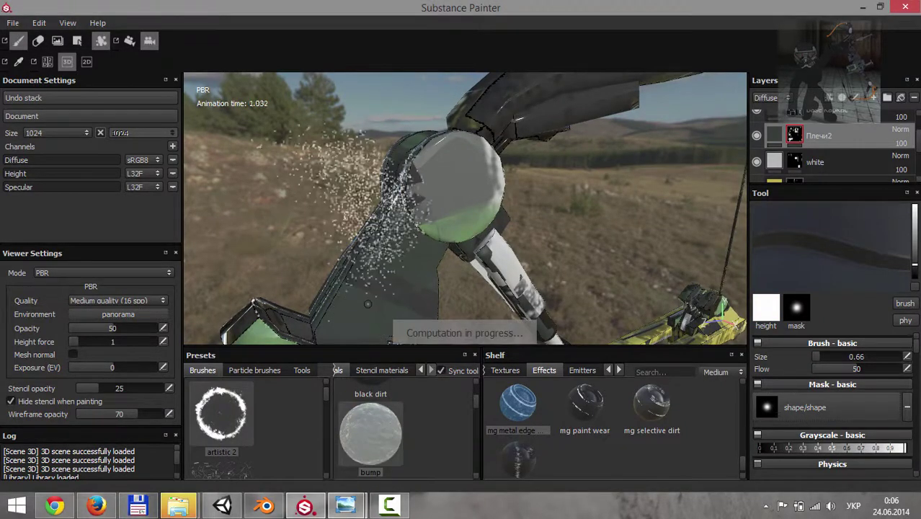
mouse_move(404, 180)
left_mouse_down("alt")
mouse_move(375, 122)
mouse_move(310, 166)
left_mouse_up("alt")
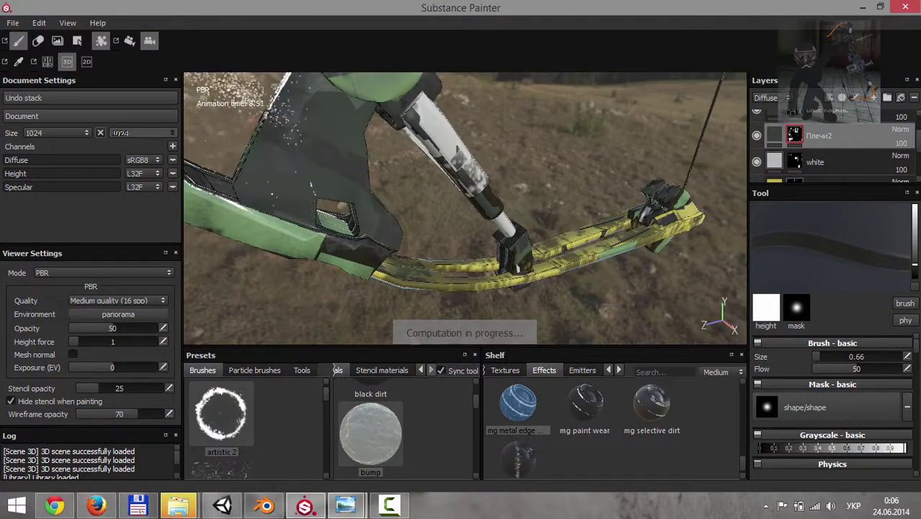
Spray dirt particles over the riser on the Base каркас layer with the dirt preset.
left_click_drag(310, 166, 442, 248, "alt")
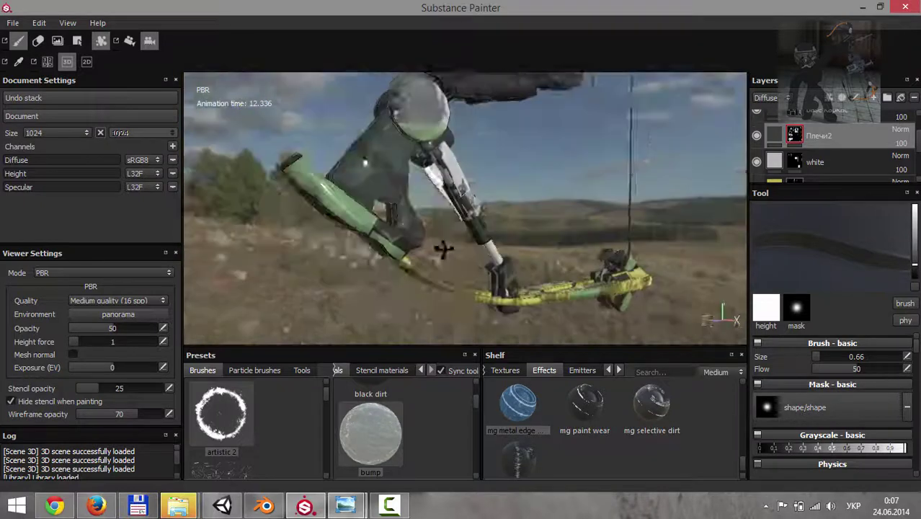
scroll(229, 432, "down", 1)
left_click(395, 431)
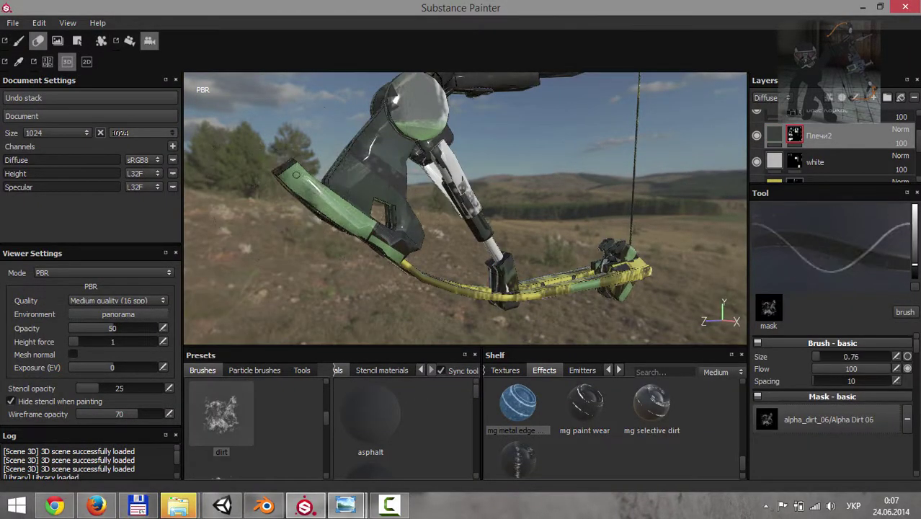
right_click_drag(296, 174, 355, 207, "alt")
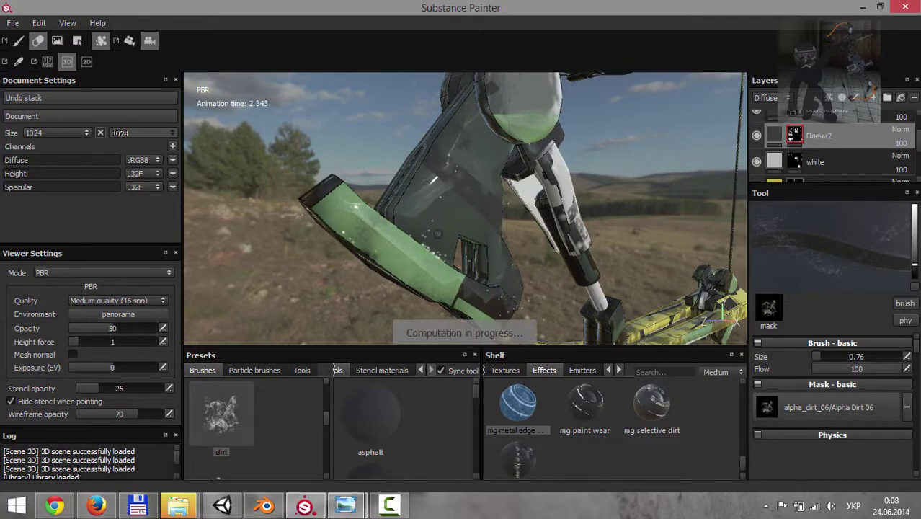
mouse_move(433, 177)
left_mouse_down("alt")
mouse_move(485, 238)
mouse_move(685, 187)
left_mouse_up("alt")
scroll(831, 151, "down", 2)
left_click(831, 150)
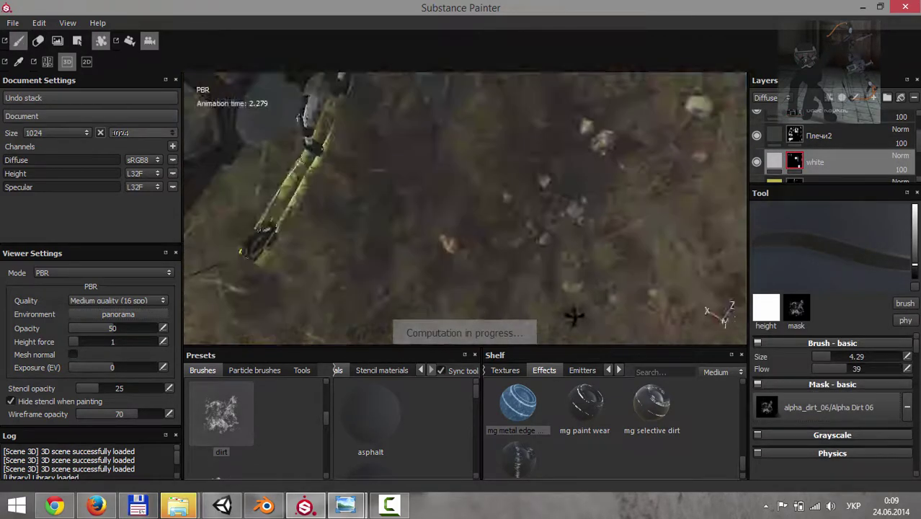
mouse_move(570, 312)
left_mouse_down("alt")
mouse_move(451, 220)
mouse_move(404, 216)
mouse_move(327, 233)
left_mouse_up("alt")
left_click(410, 208)
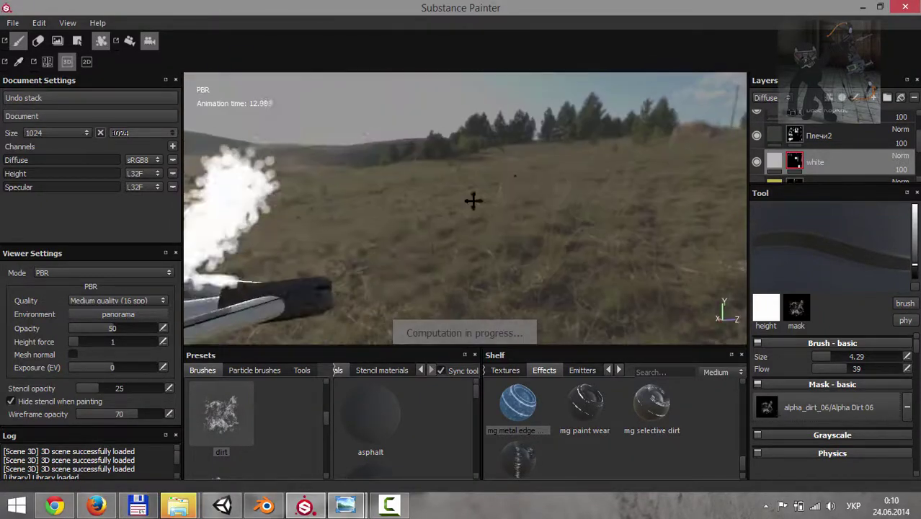
mouse_move(398, 277)
left_mouse_down("alt")
mouse_move(465, 258)
mouse_move(431, 233)
mouse_move(806, 147)
left_mouse_up("alt")
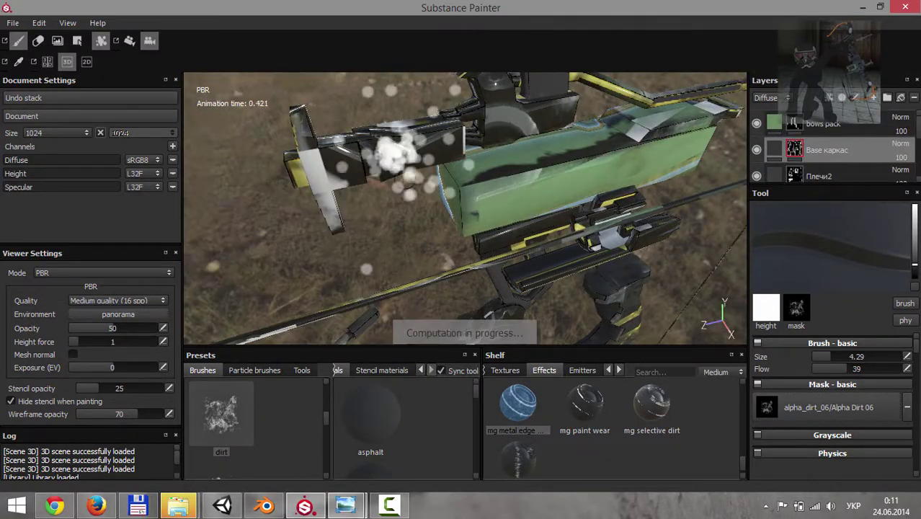
left_click_drag(465, 216, 465, 197, "alt")
Switch to Specular-only view, briefly back to PBR, then to Specular again.
key("c")
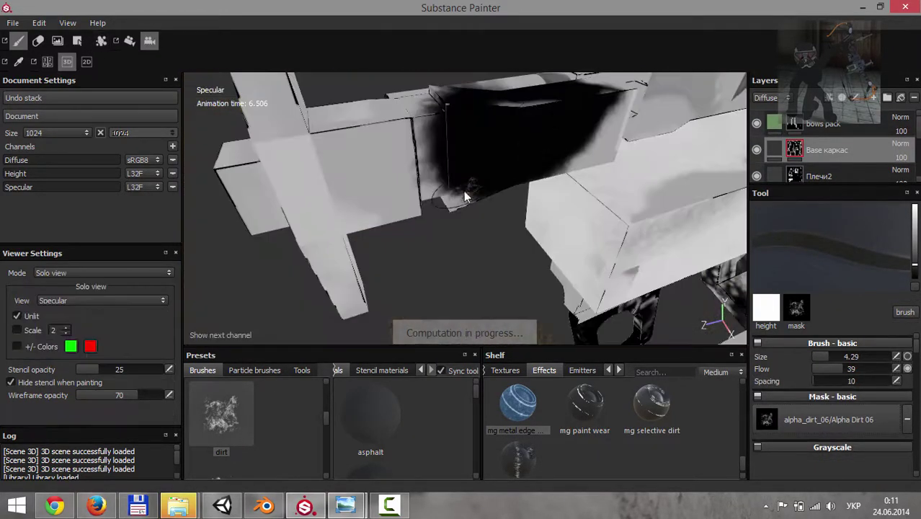
mouse_move(464, 216)
left_mouse_down("alt")
mouse_move(578, 274)
mouse_move(505, 217)
left_mouse_up("alt")
right_click(560, 256)
left_click(559, 257)
right_click(525, 281)
left_click(562, 286)
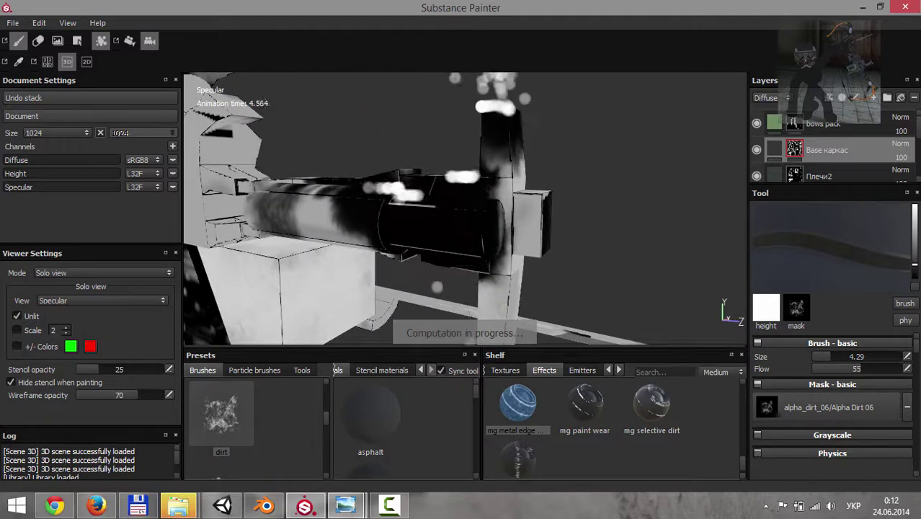
Spray white particles across the mesh and its left end, then check the grip.
left_click_drag(505, 274, 545, 273, "alt")
left_click_drag(262, 151, 575, 214)
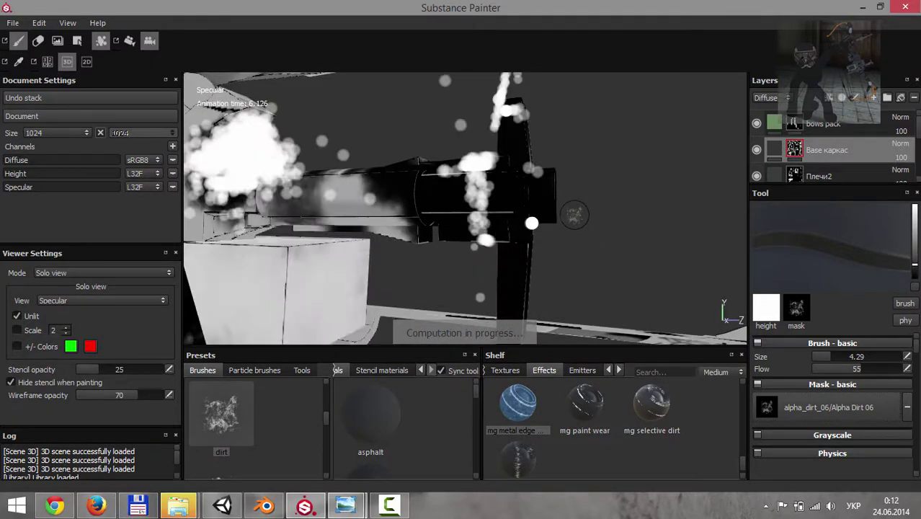
left_click_drag(448, 154, 518, 209, "alt")
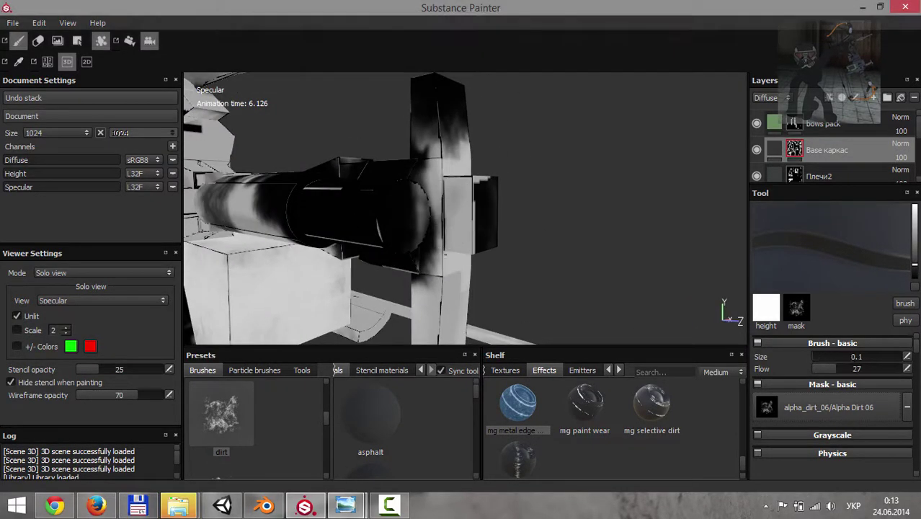
left_click_drag(518, 209, 553, 188, "alt")
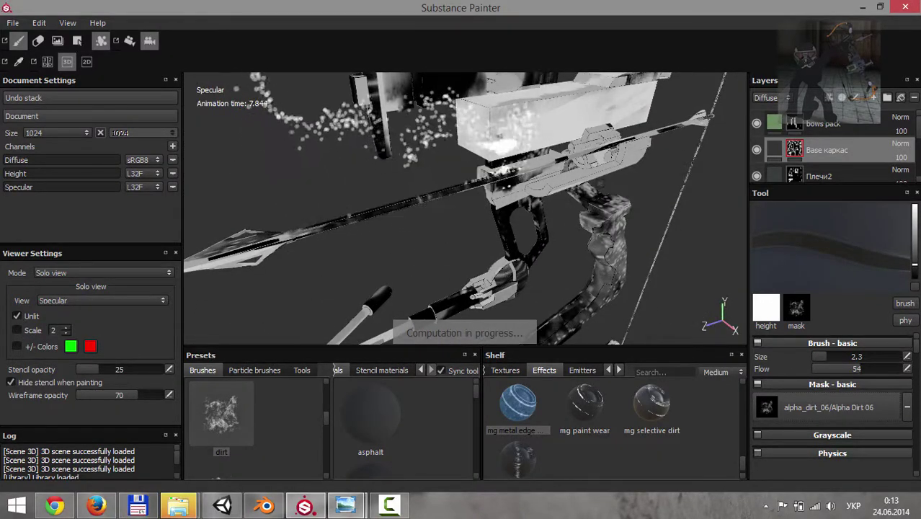
left_click_drag(461, 216, 452, 356, "alt")
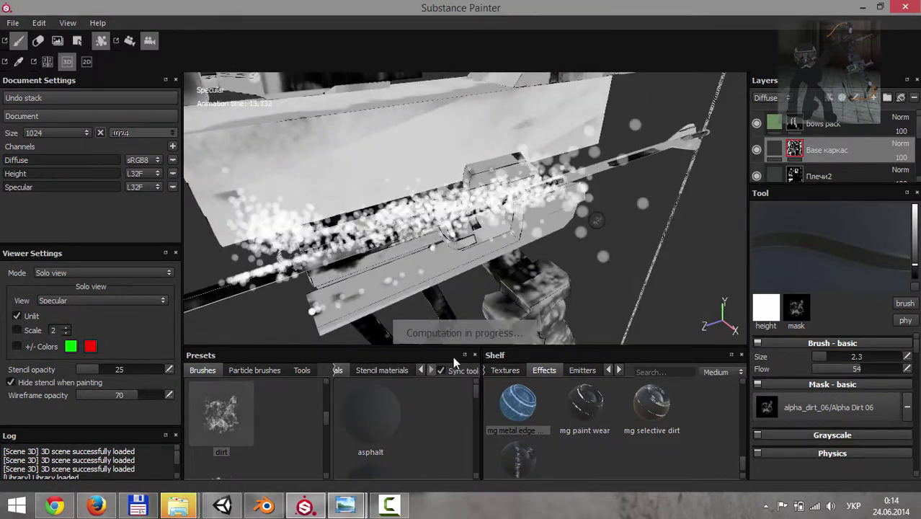
mouse_move(504, 237)
left_mouse_down("alt")
mouse_move(584, 265)
mouse_move(533, 137)
mouse_move(410, 253)
left_mouse_up("alt")
key("m")
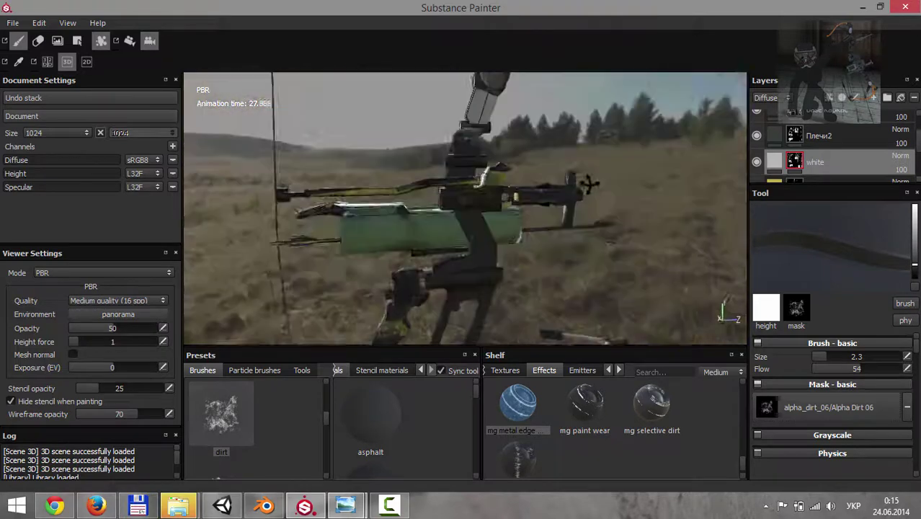
Pick the artistic 2 stroke brush and show the diffuse channel on its own.
scroll(266, 420, "down", 1)
left_click_drag(324, 349, 324, 266)
scroll(221, 339, "up", 2)
left_click(221, 409)
left_click_drag(468, 180, 531, 136, "alt")
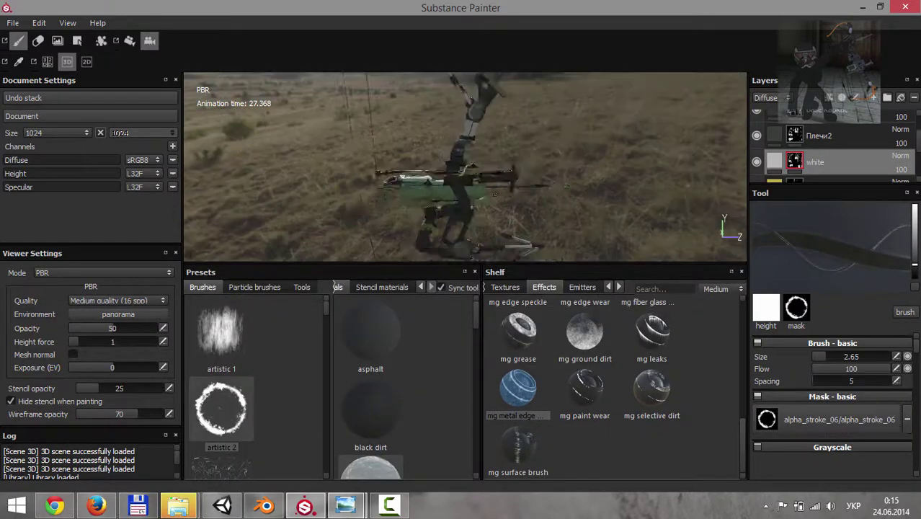
right_click(541, 159)
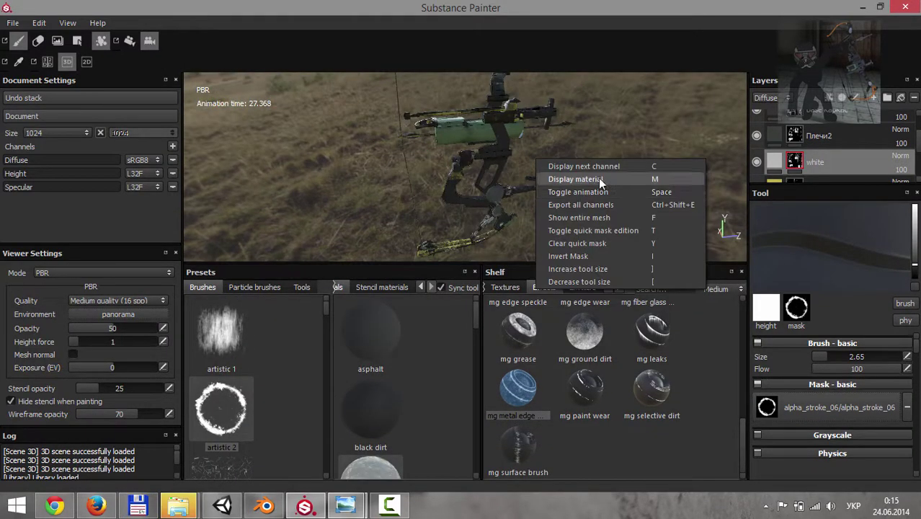
left_click(598, 178)
Cycle through the next material channels, then return to the full PBR preview.
key("c")
key("c")
left_click_drag(545, 157, 511, 216, "alt")
key("c")
left_click_drag(545, 179, 498, 180, "alt")
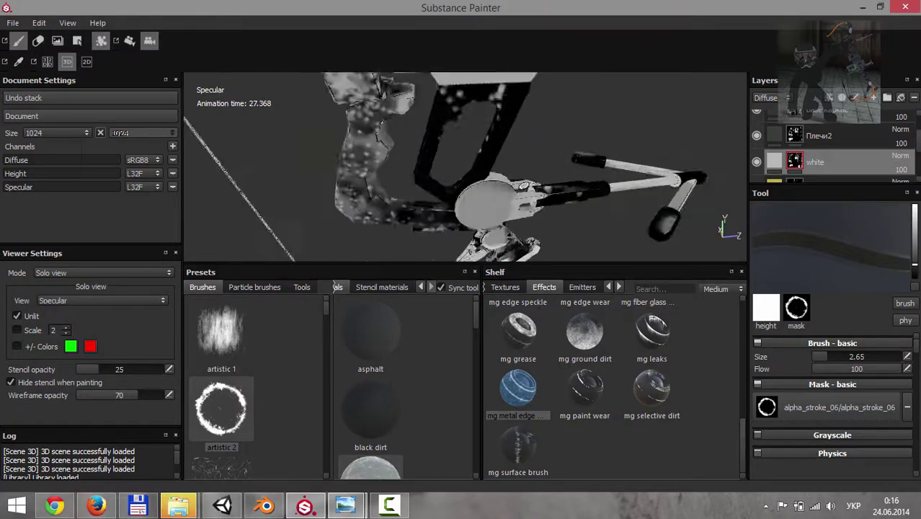
key("m")
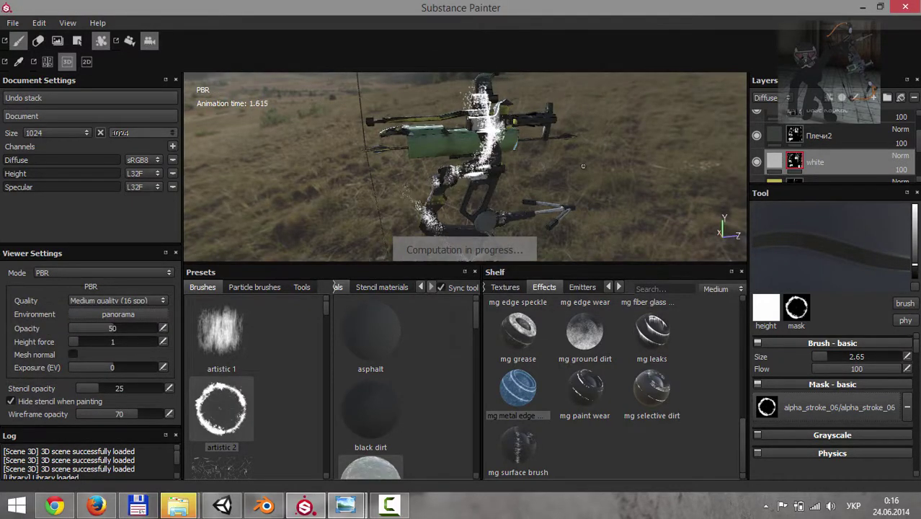
scroll(665, 404, "up", 2)
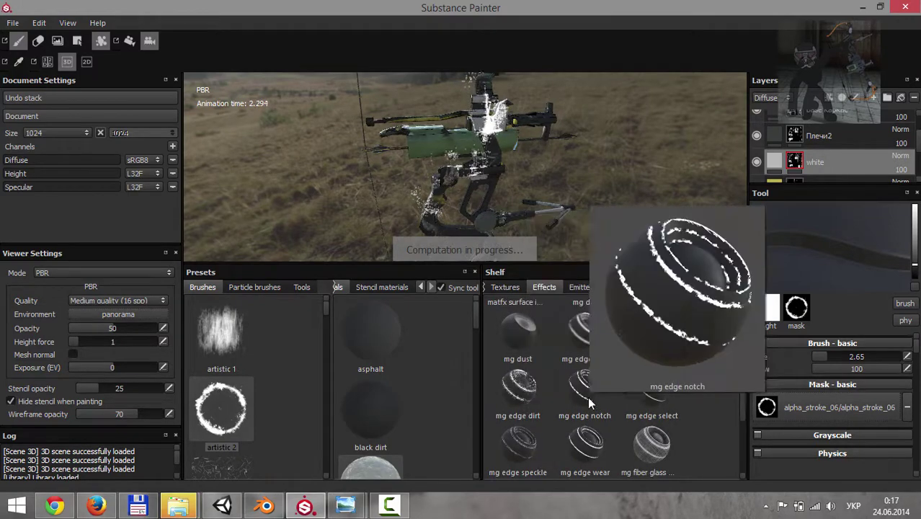
scroll(525, 415, "down", 2)
mouse_move(525, 187)
left_mouse_down("alt")
mouse_move(496, 180)
mouse_move(451, 205)
mouse_move(432, 199)
left_mouse_up("alt")
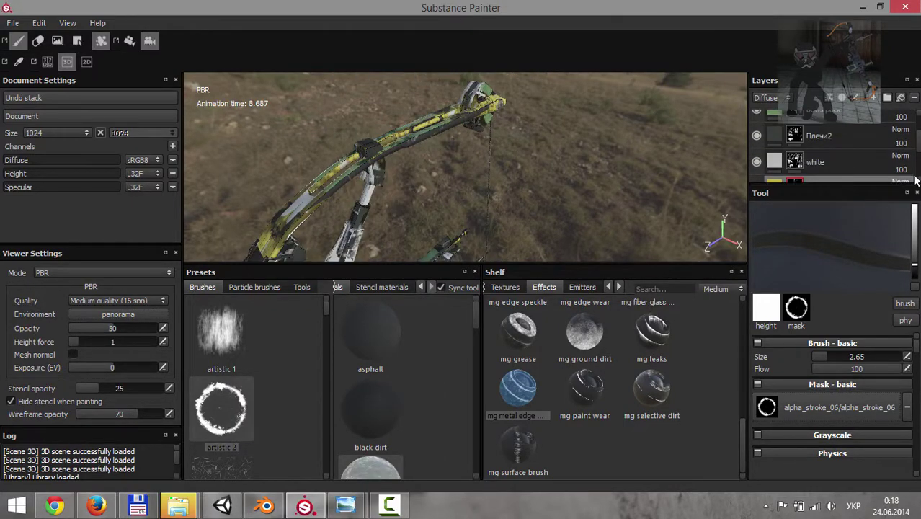
Move white and the frame layer up the stack and bows pack just above Layer 1.
left_click_drag(914, 181, 914, 317)
left_click_drag(814, 227, 814, 149)
left_click_drag(822, 200, 822, 176)
mouse_move(519, 188)
left_mouse_down("alt")
mouse_move(496, 193)
mouse_move(461, 180)
left_mouse_up("alt")
left_click_drag(833, 204, 822, 121)
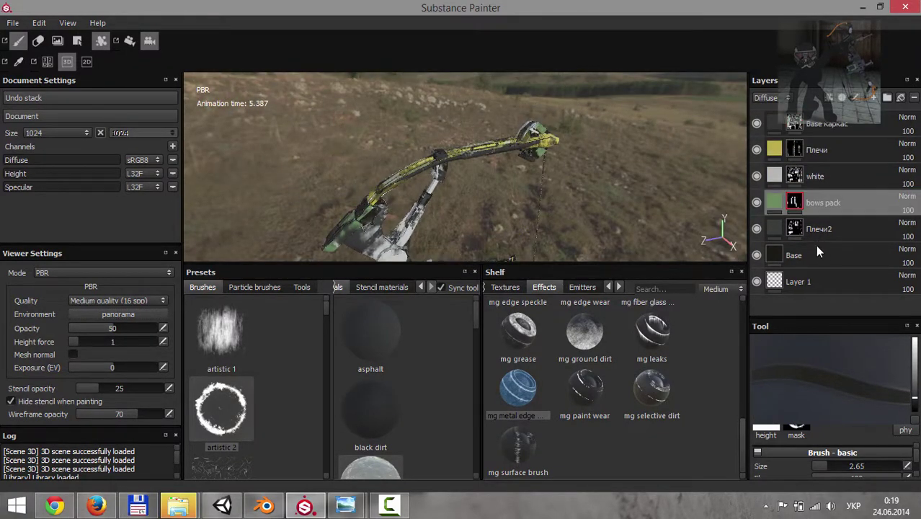
left_click_drag(818, 250, 817, 268)
mouse_move(521, 169)
left_mouse_down("alt")
mouse_move(667, 203)
mouse_move(369, 168)
left_mouse_up("alt")
Move Base above Плечи2 and bows pack above white, then show the alpha mask library.
scroll(394, 398, "down", 5)
left_click(792, 228)
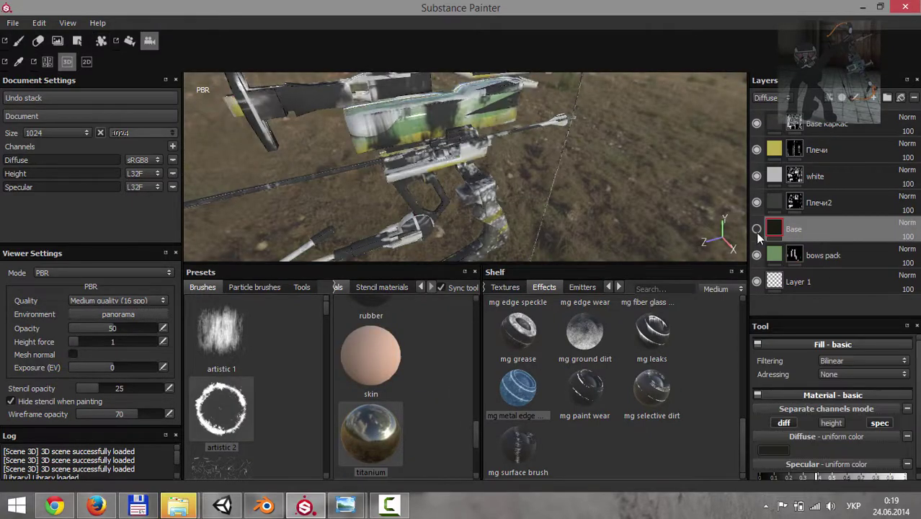
left_click_drag(798, 221, 798, 202)
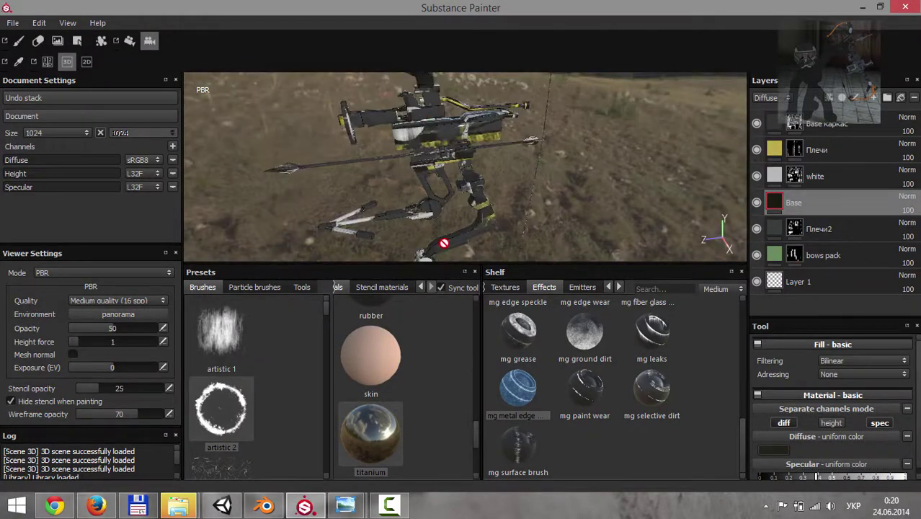
left_click(821, 255)
left_click_drag(821, 255, 822, 176)
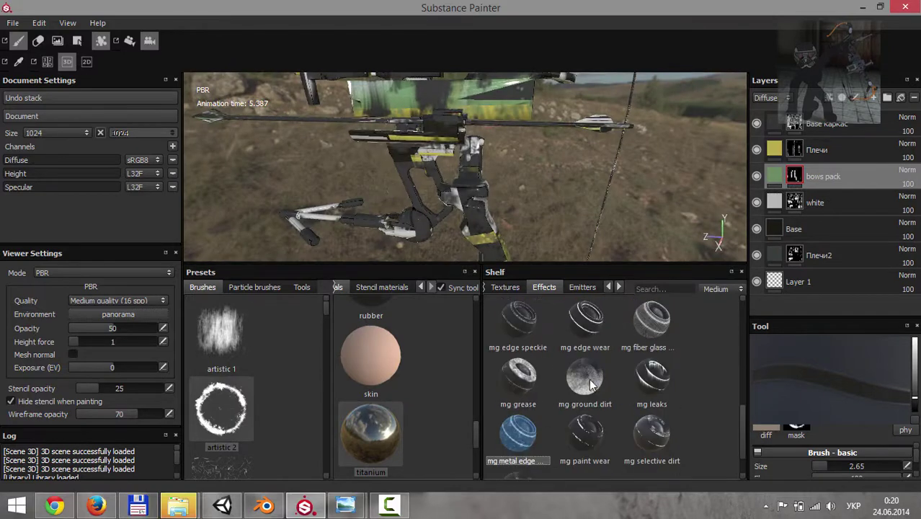
left_click(608, 287)
left_click(575, 287)
Spray white particles onto the lower limb on the top frame layer.
left_click(822, 124)
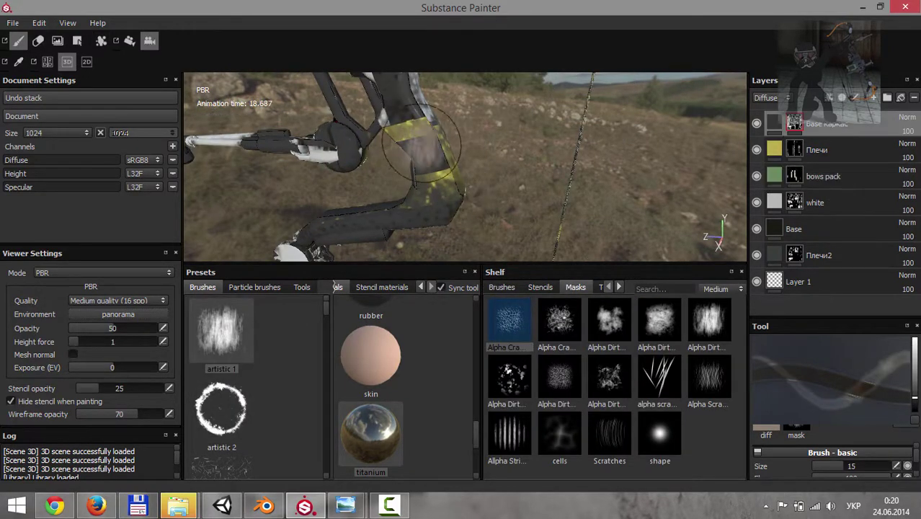
left_click(462, 155)
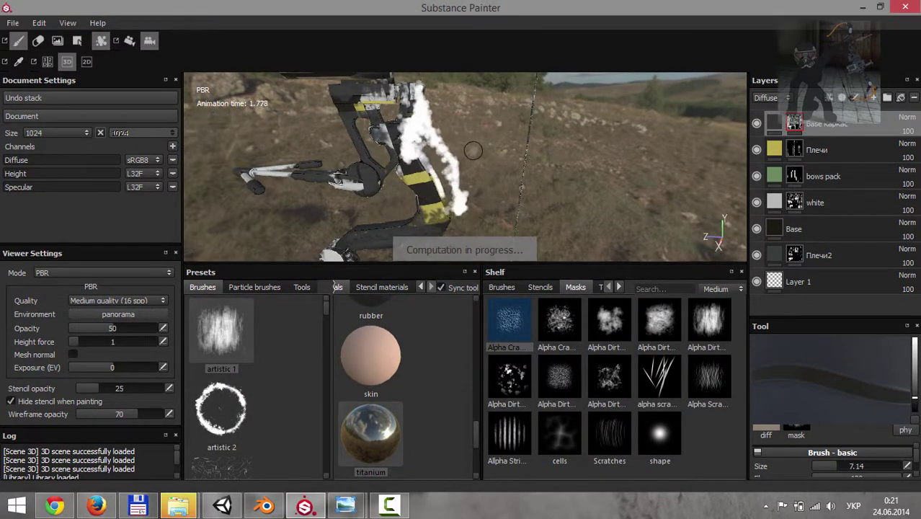
key("e")
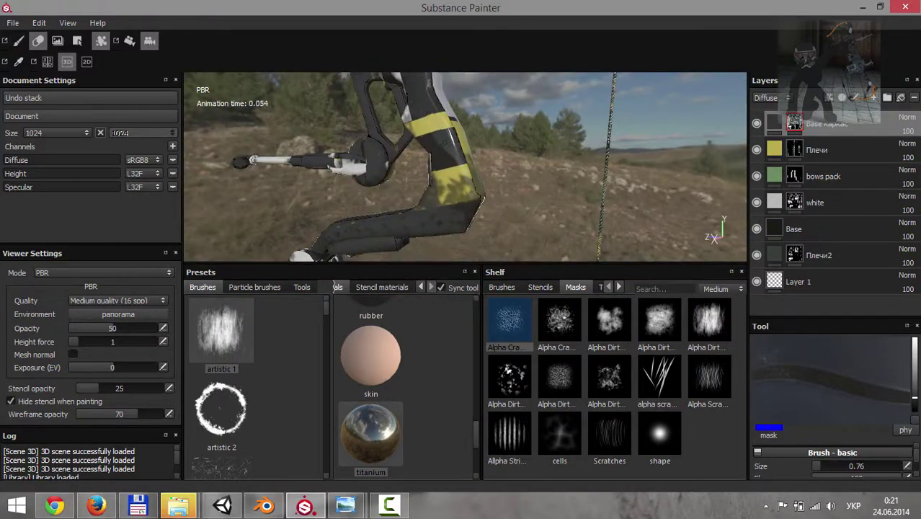
On the Плечи layer, spray artistic 4 particle paint along the lower limb.
left_click(816, 150)
key("1")
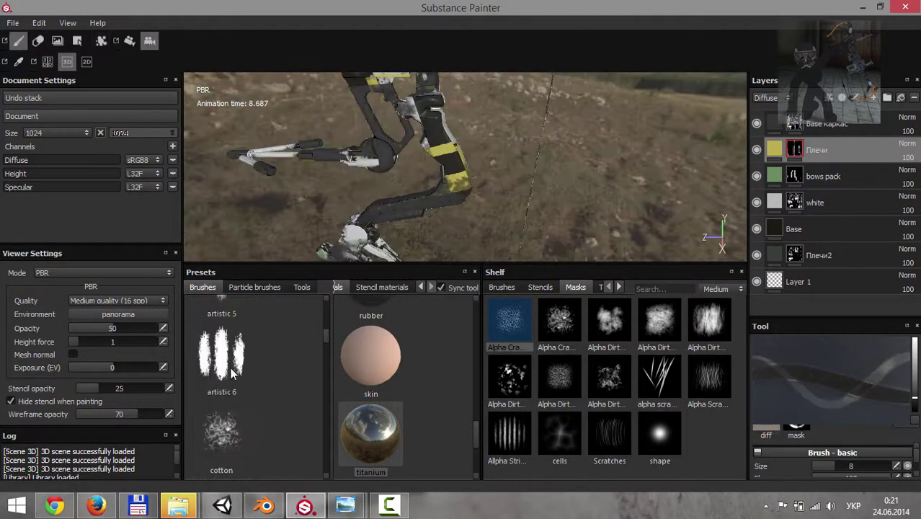
scroll(259, 427, "down", 2)
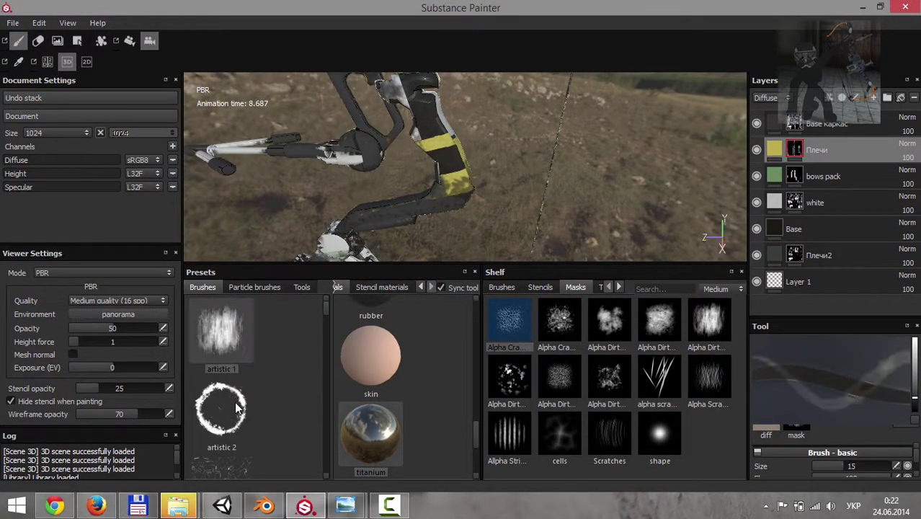
left_click(222, 382)
key("4")
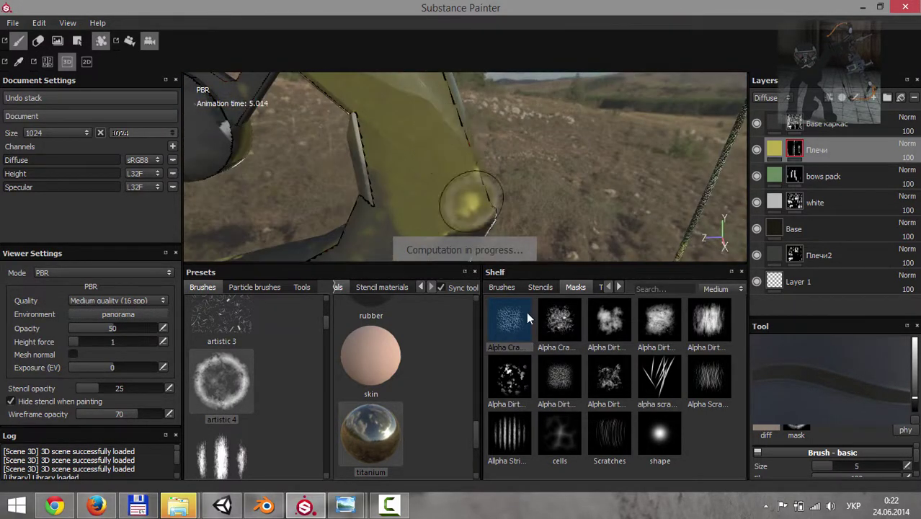
left_click_drag(500, 168, 476, 134, "alt")
left_click(526, 156)
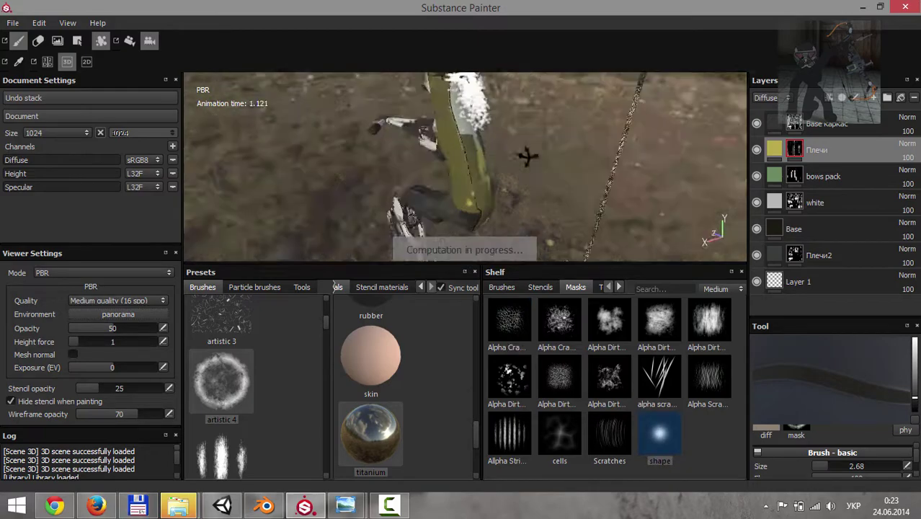
mouse_move(526, 157)
left_mouse_down("alt")
mouse_move(504, 166)
mouse_move(615, 170)
mouse_move(508, 150)
mouse_move(668, 173)
mouse_move(434, 177)
mouse_move(547, 187)
left_mouse_up("alt")
Reselect the top frame layer and browse the brush shelf.
left_click(826, 123)
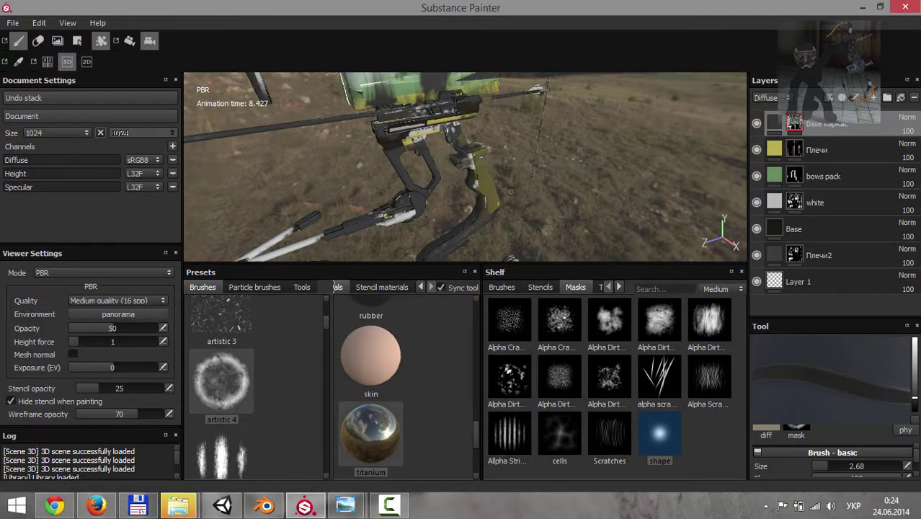
scroll(379, 406, "up", 2)
scroll(241, 386, "down", 3)
scroll(238, 378, "up", 2)
Spray dirt-brush particles from the Effects shelf over the lower limb.
left_click(222, 378)
left_click_drag(432, 216, 513, 173, "alt")
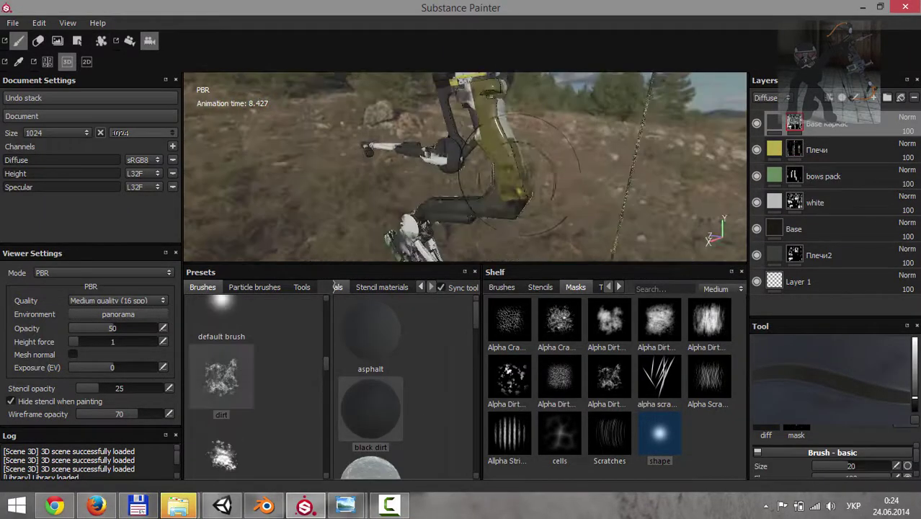
left_click(620, 285)
left_click(584, 287)
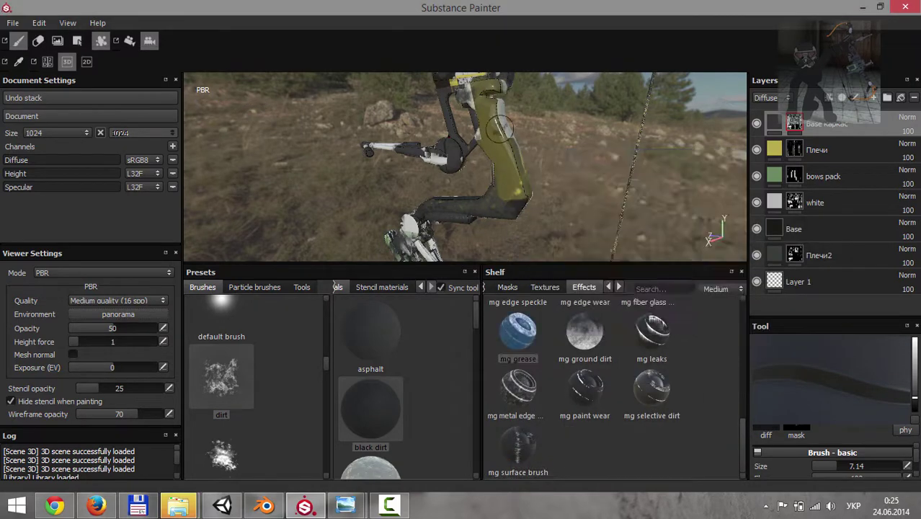
left_click_drag(504, 173, 468, 166, "alt")
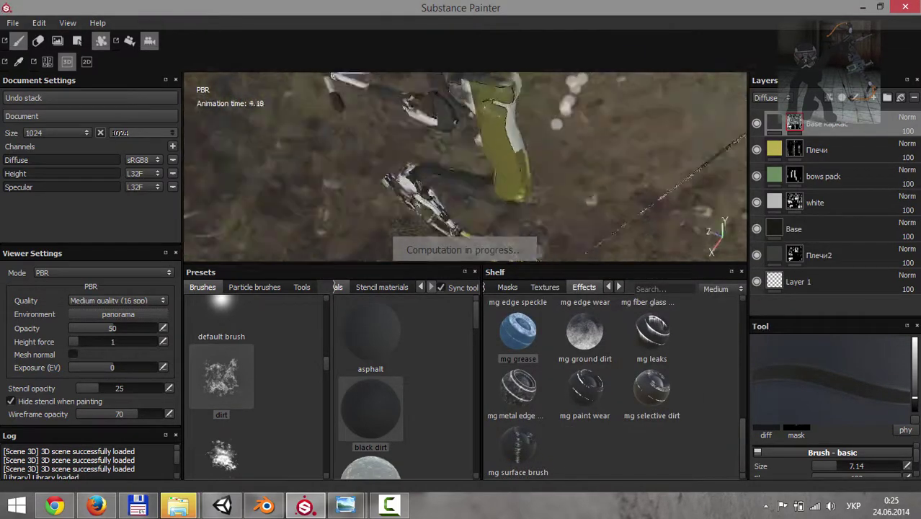
Hide the Плечи yellow fill to compare, move the frame layer below Плечи, and switch to erasing.
right_click(541, 152)
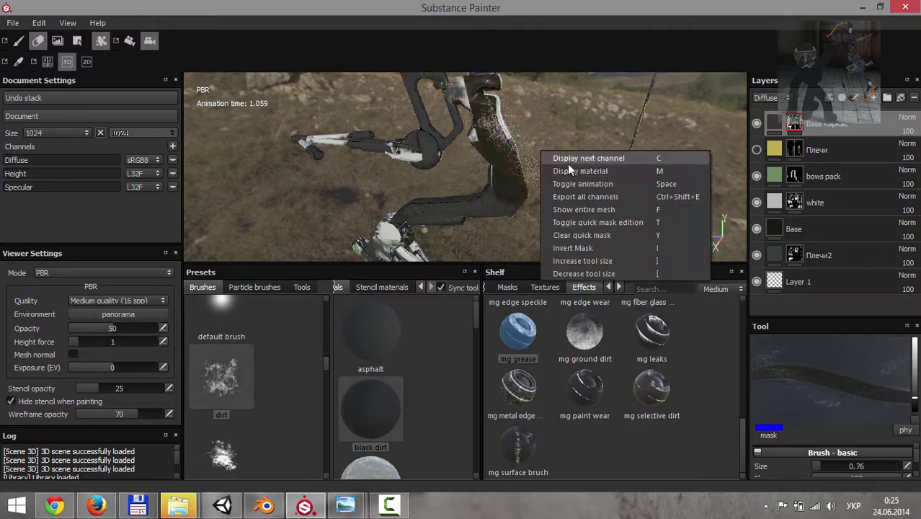
left_click(756, 150)
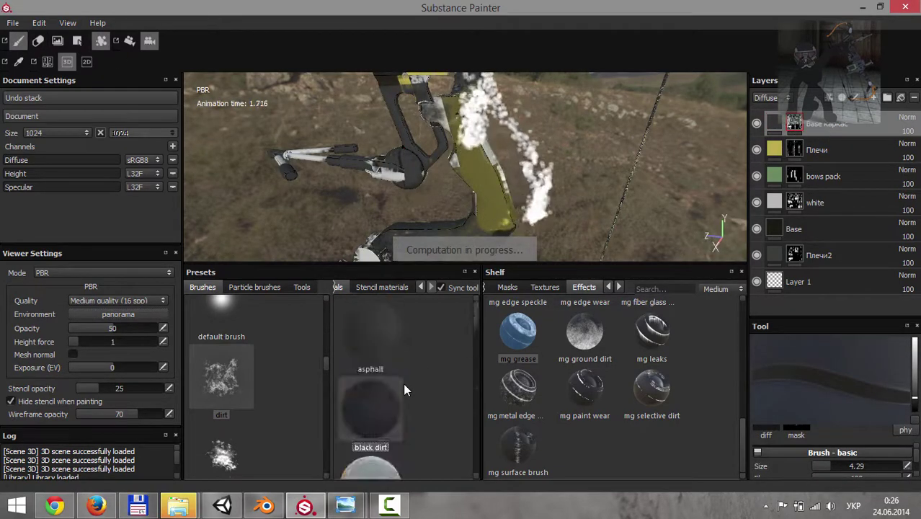
scroll(404, 390, "down", 5)
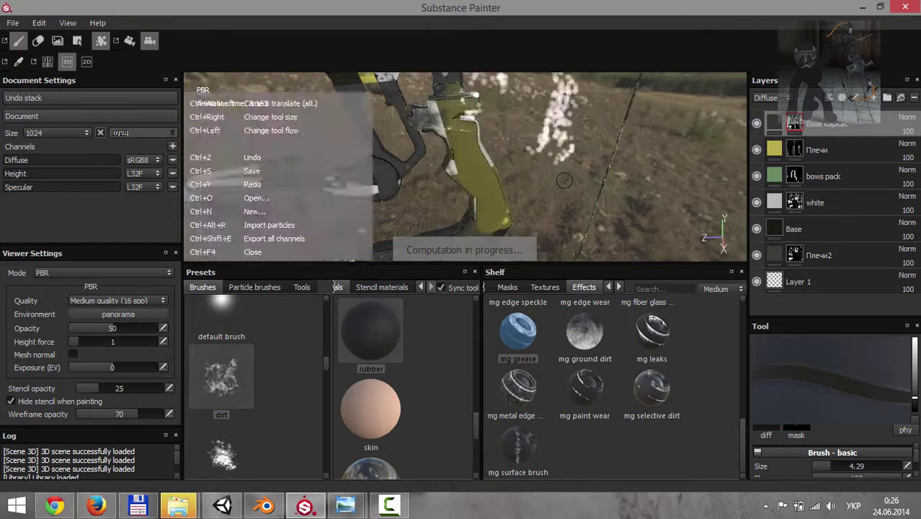
left_click_drag(822, 124, 839, 161)
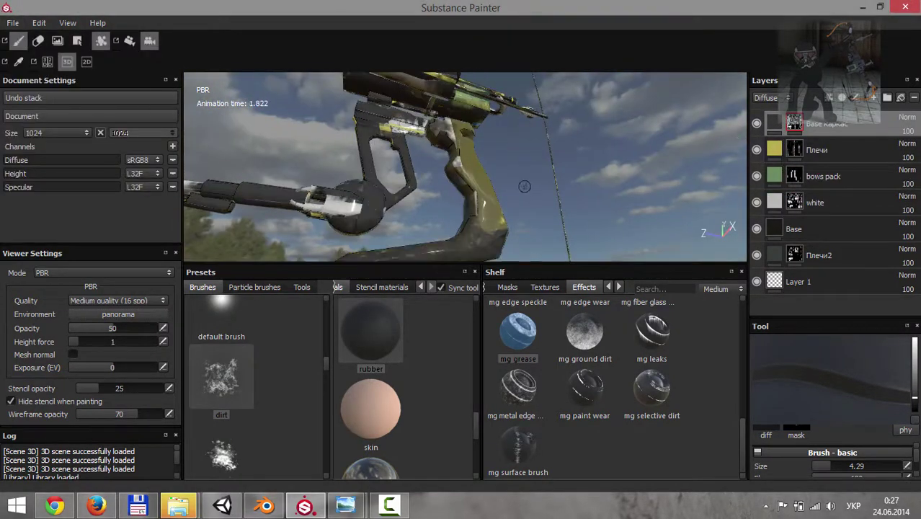
left_click(31, 44)
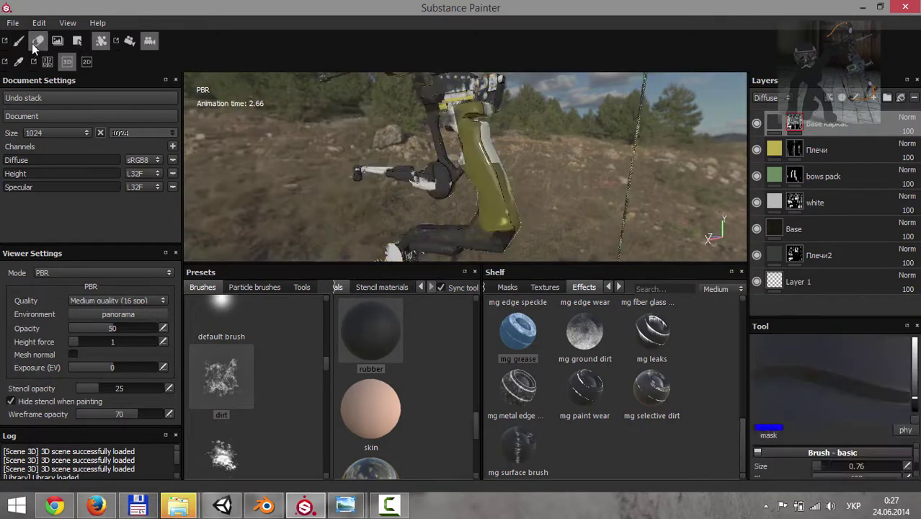
scroll(230, 383, "up", 3)
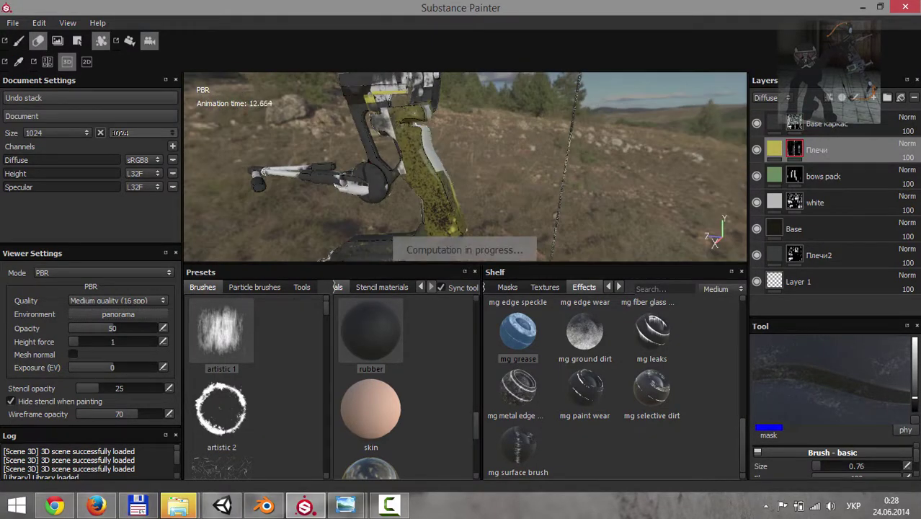
scroll(310, 403, "down", 2)
Spray dirt particles on the lower limb, then pick the leather brush on the white layer.
left_click_drag(856, 322, 856, 229)
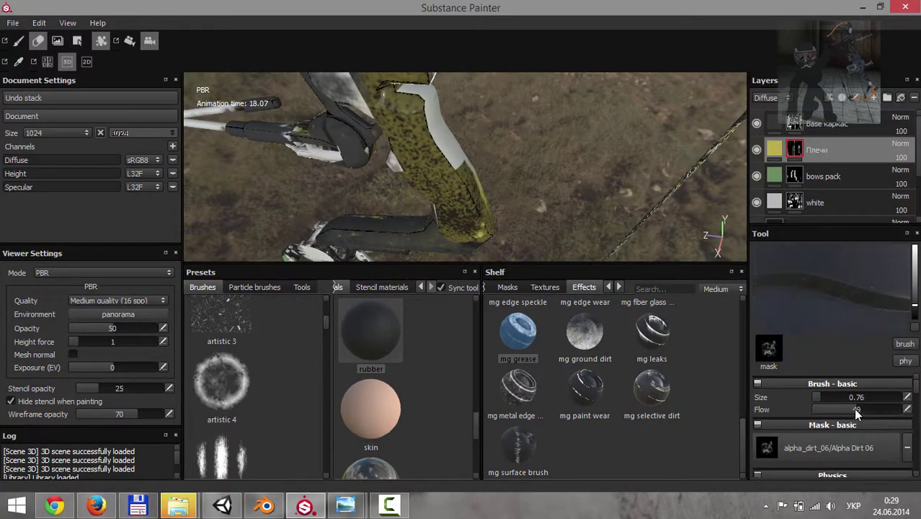
left_click_drag(404, 123, 501, 162)
scroll(221, 382, "down", 3)
left_click(221, 344)
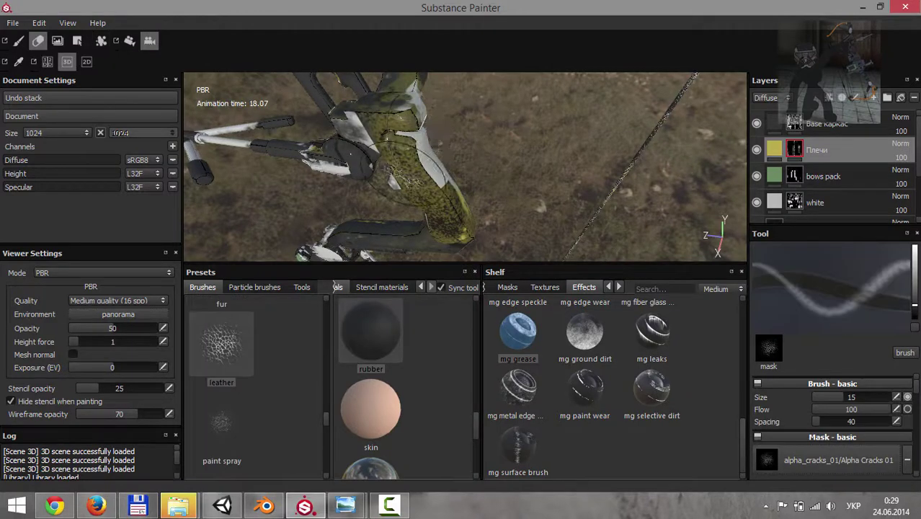
left_click_drag(370, 137, 432, 209, "alt")
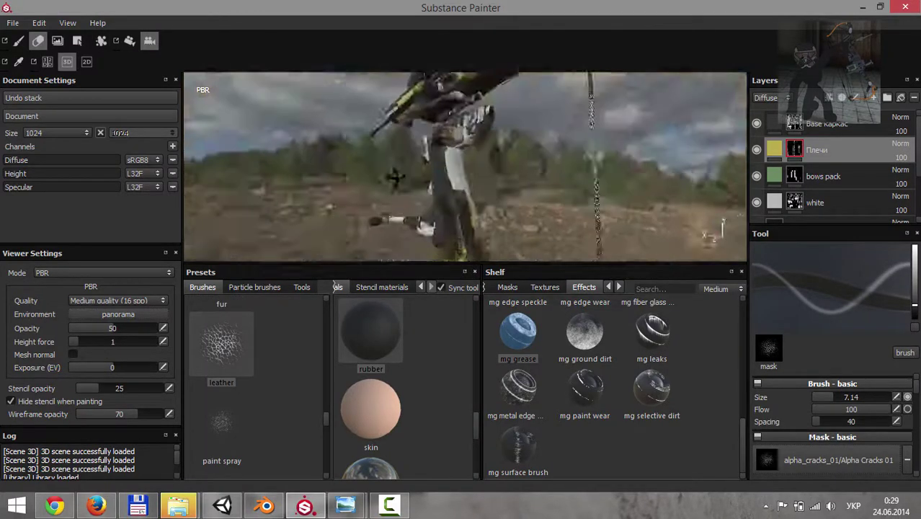
scroll(844, 184, "down", 1)
left_click(818, 163)
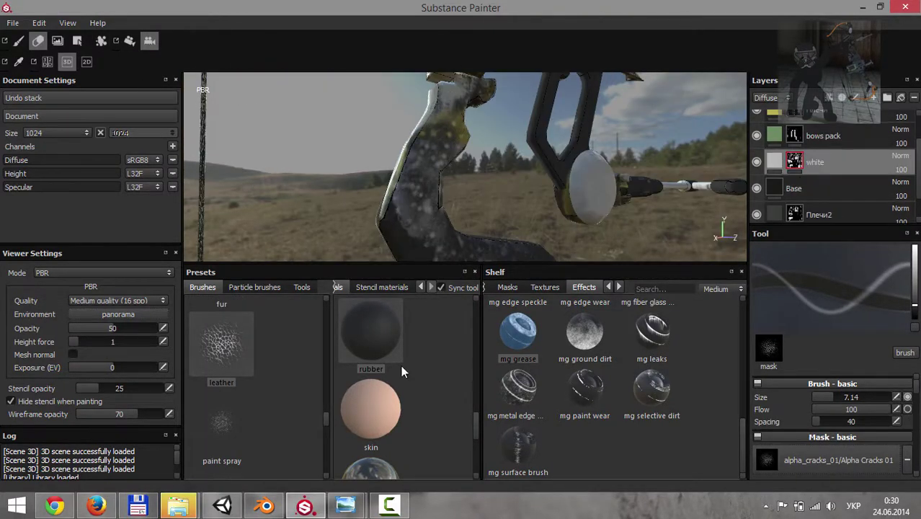
key("1")
Select the white layer and pick the scratches brush.
scroll(825, 129, "up", 2)
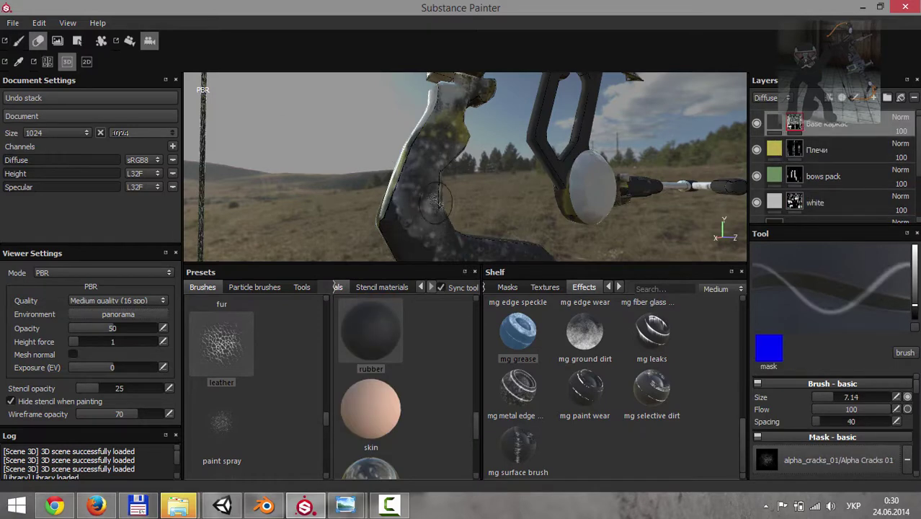
scroll(777, 130, "down", 2)
left_click(774, 165)
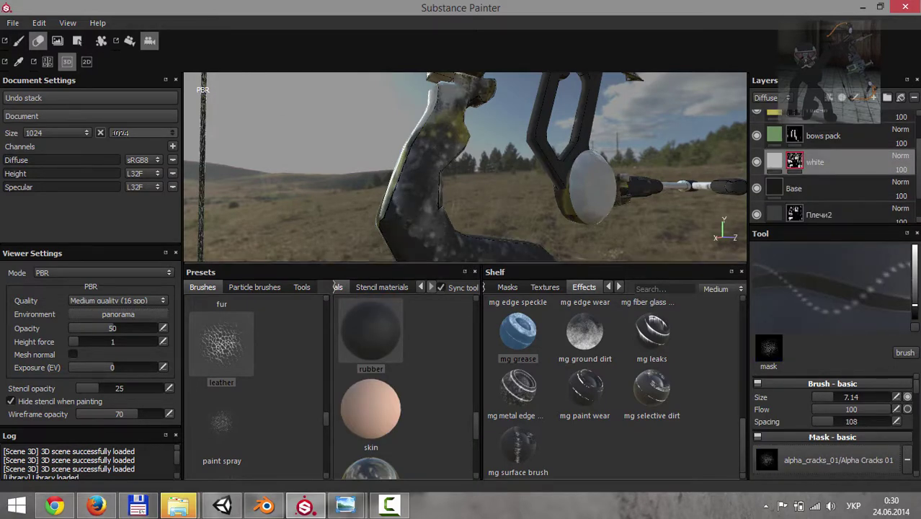
scroll(238, 376, "down", 2)
left_click(238, 376)
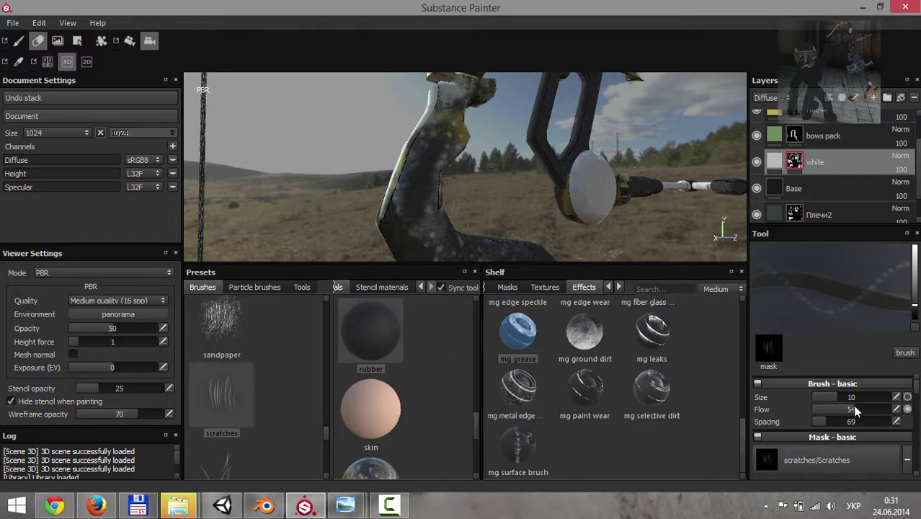
left_click_drag(447, 180, 559, 195, "alt")
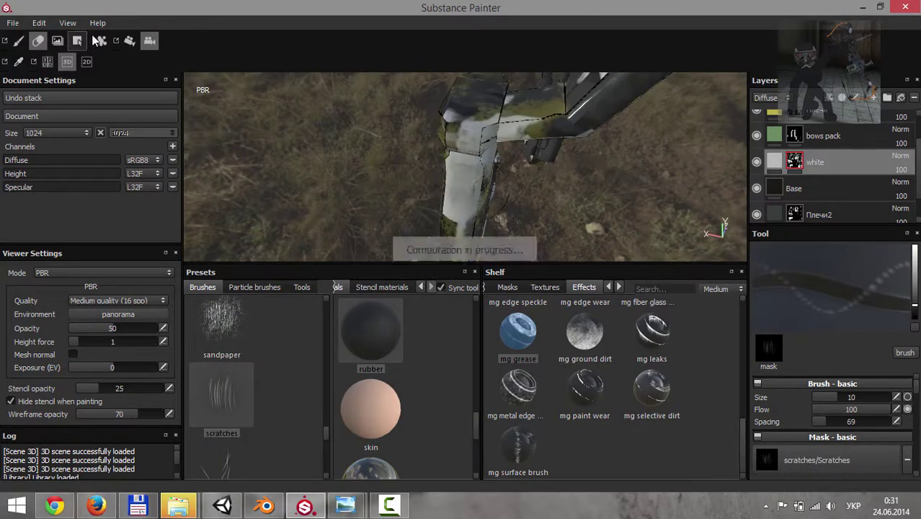
Set the particle tool to the mg edge select effect with flow 30.
key("5")
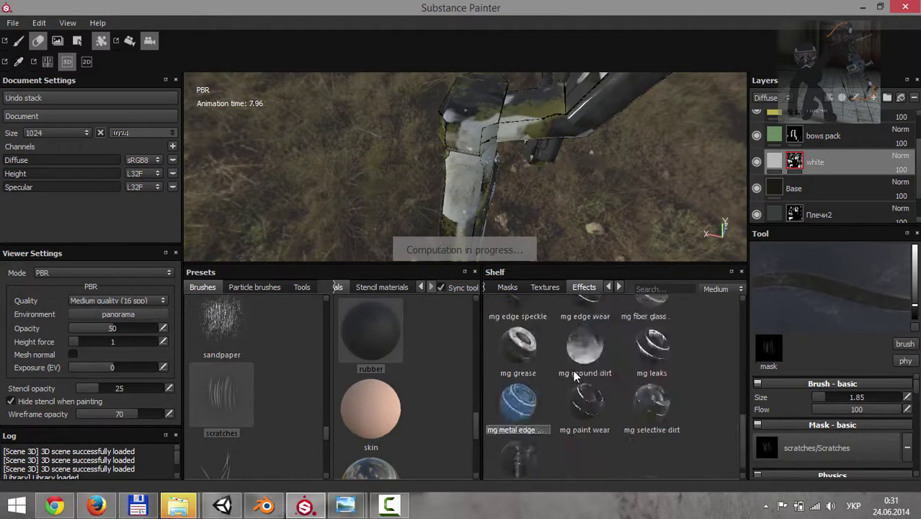
scroll(586, 389, "up", 3)
left_click(652, 400)
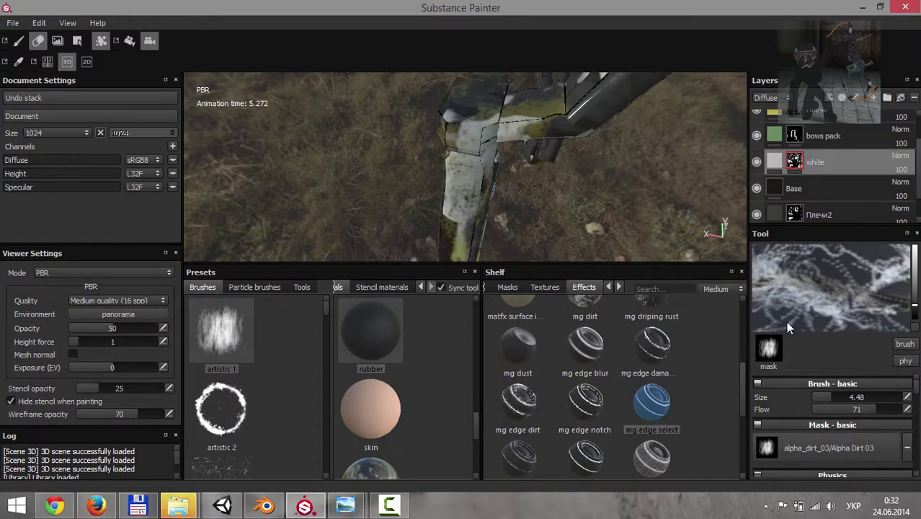
left_click_drag(873, 409, 838, 408)
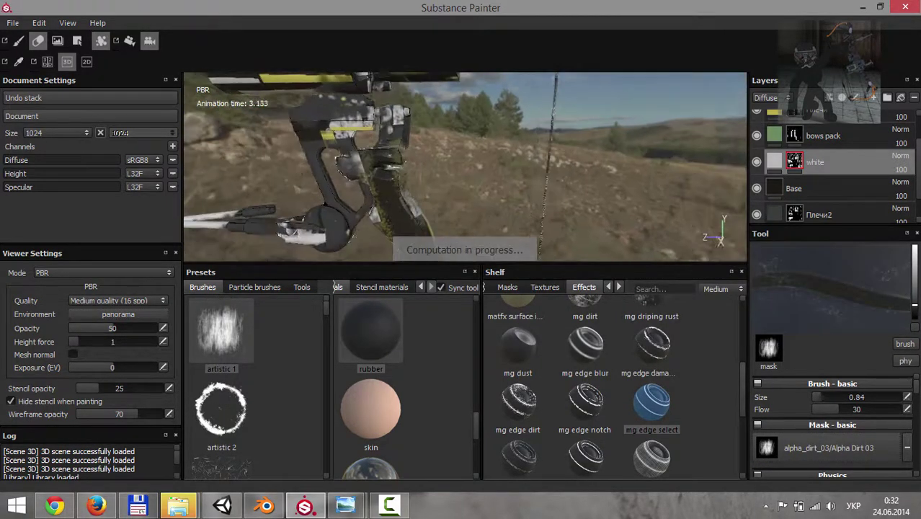
key("1")
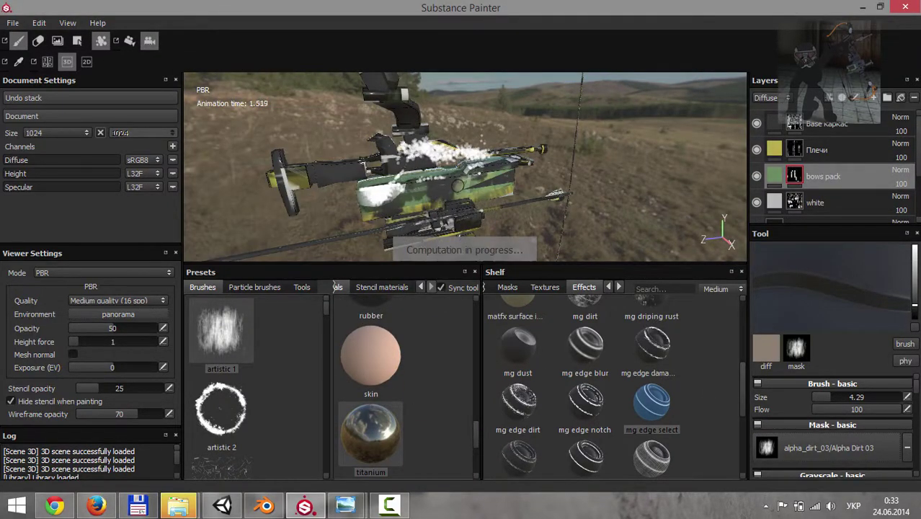
Check the bows pack housing in the solo Specular view, then return to full PBR.
left_click(128, 41)
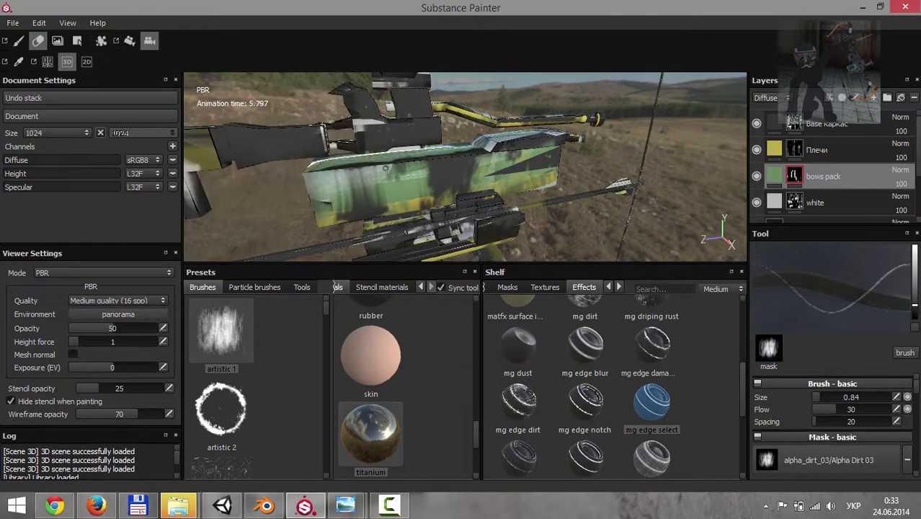
key("5")
left_click(105, 43)
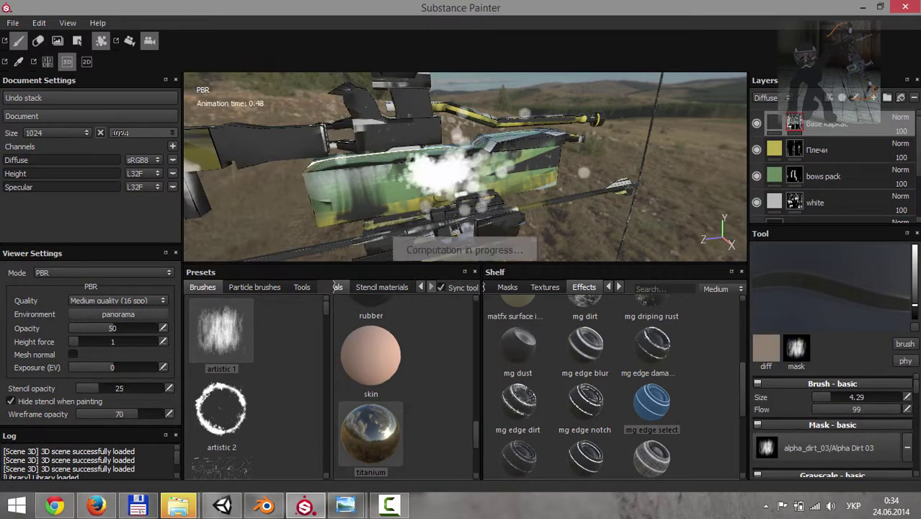
left_click_drag(405, 214, 340, 203, "alt")
key("c")
key("c")
right_click(421, 175)
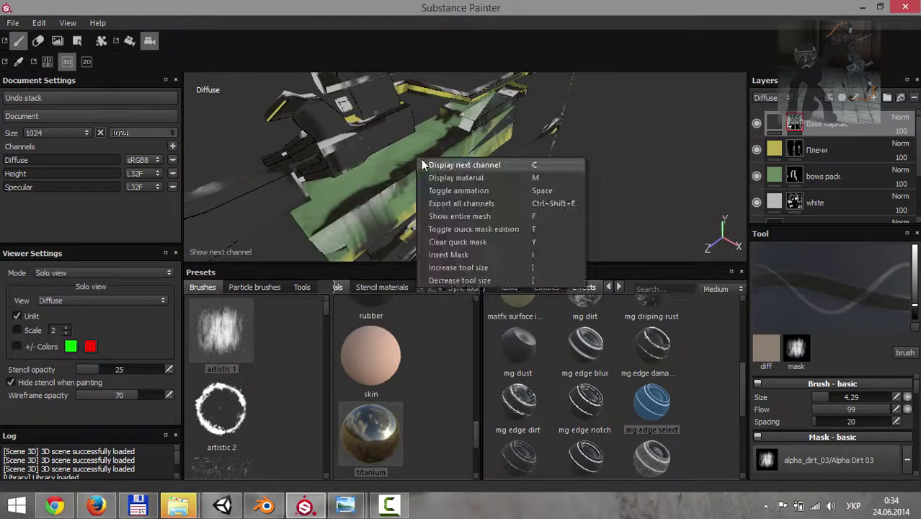
key("Escape")
key("m")
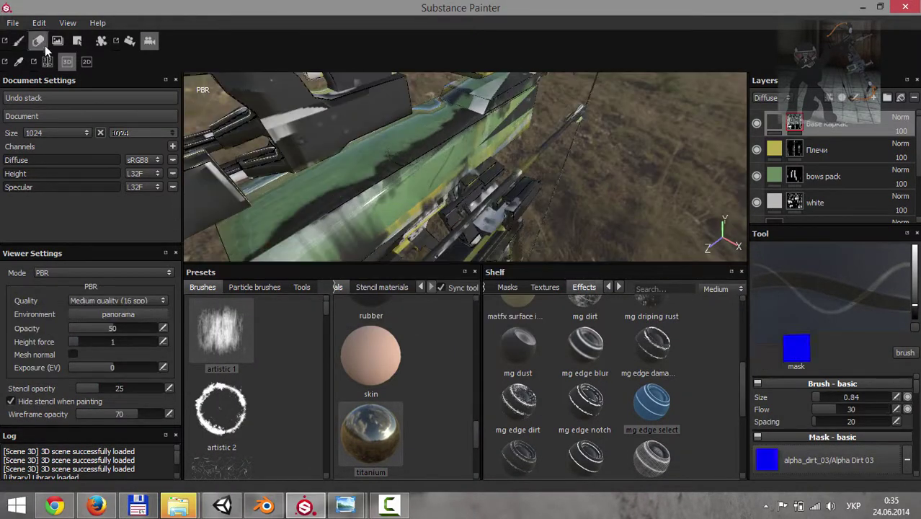
Spray white dirt particles onto the green bows pack housing and pick the mg edge dirt effect.
key("4")
left_click(401, 156)
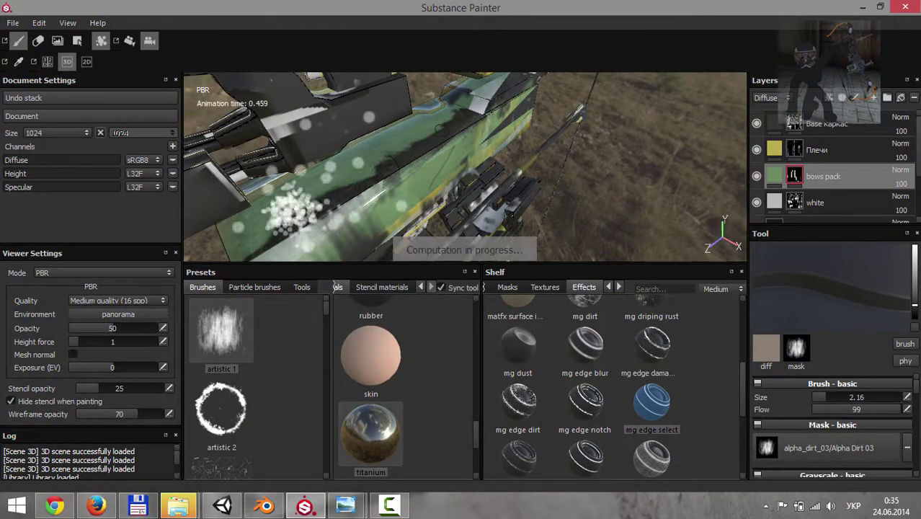
mouse_move(402, 156)
left_mouse_down("alt")
mouse_move(333, 287)
mouse_move(464, 218)
mouse_move(433, 303)
left_mouse_up("alt")
key("1")
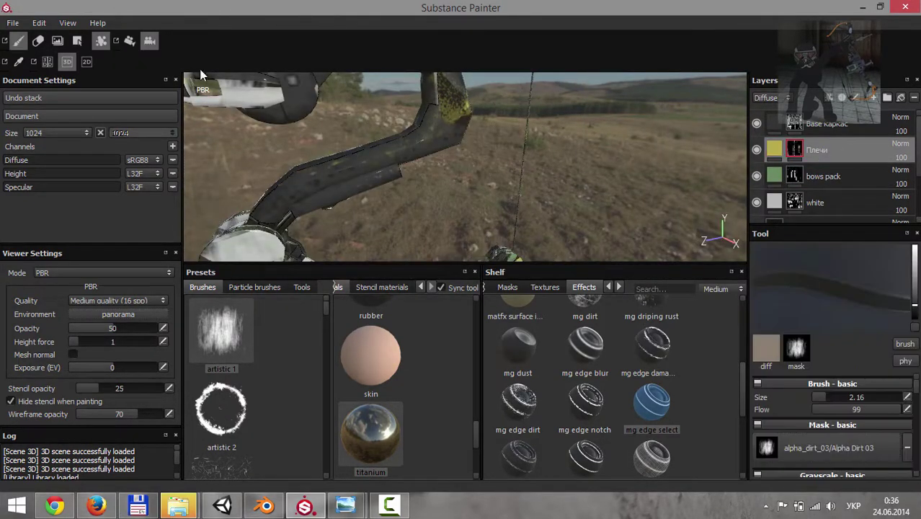
scroll(407, 389, "down", 3)
left_click(533, 425)
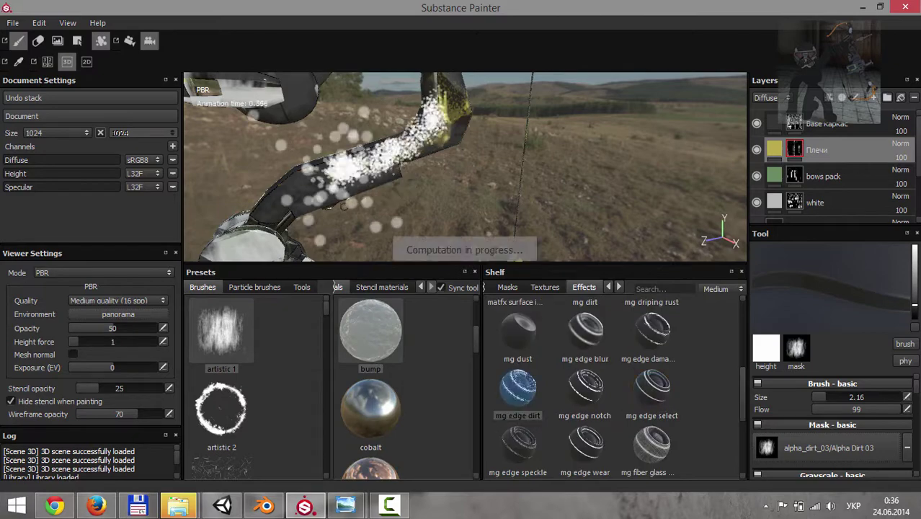
scroll(350, 186, "down", 5)
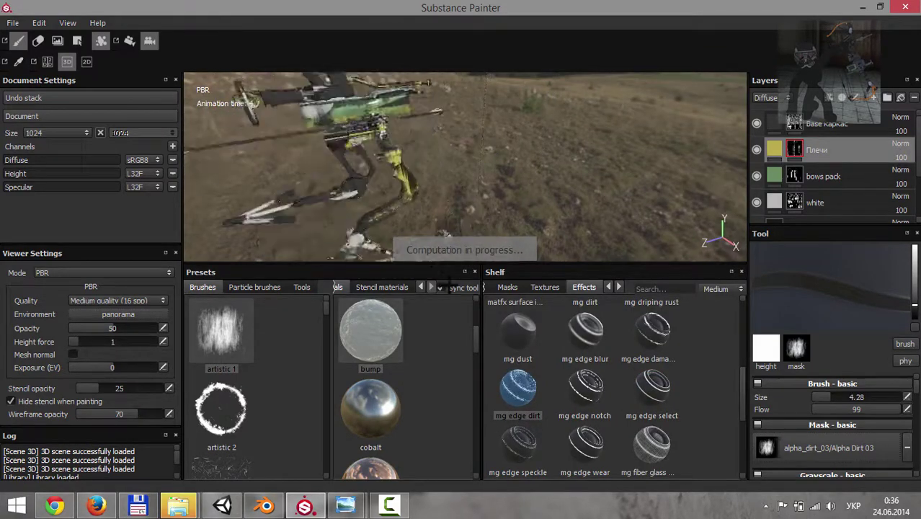
Set the Base каркас fill's diffuse colour to a very dark green.
left_click(822, 124)
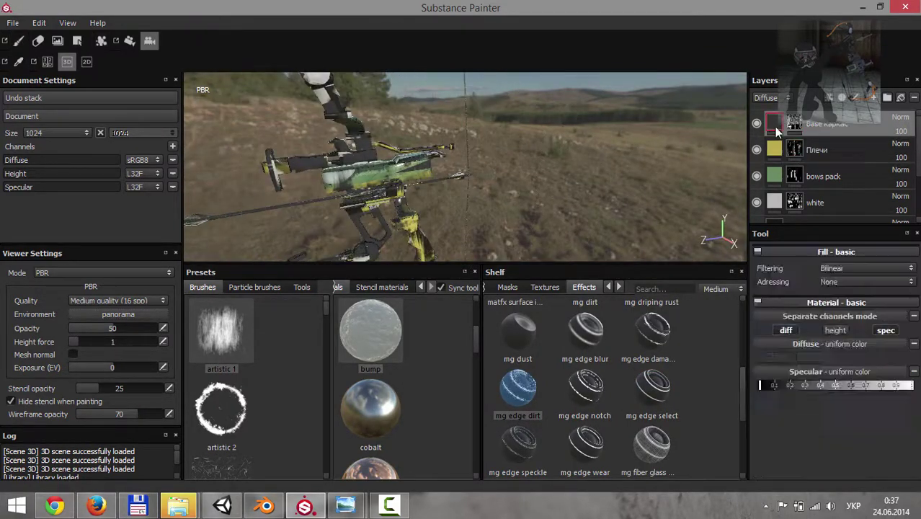
left_click(774, 122)
mouse_move(676, 367)
left_mouse_down()
mouse_move(670, 361)
mouse_move(671, 395)
left_mouse_up()
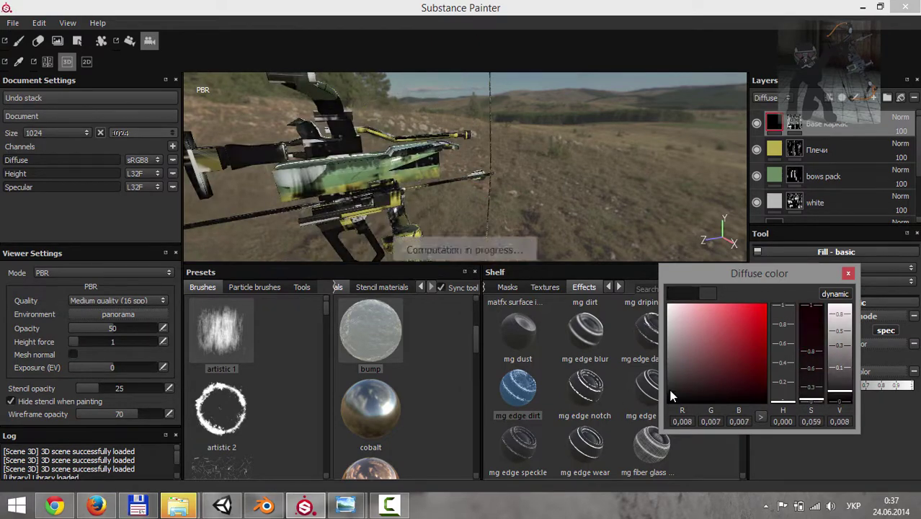
left_click(783, 369)
left_click_drag(806, 389, 808, 385)
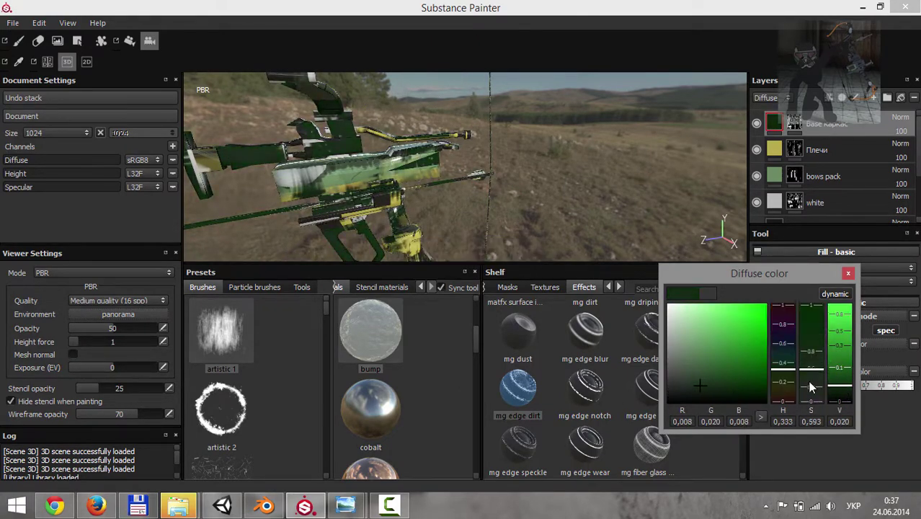
left_click_drag(418, 169, 433, 221, "alt")
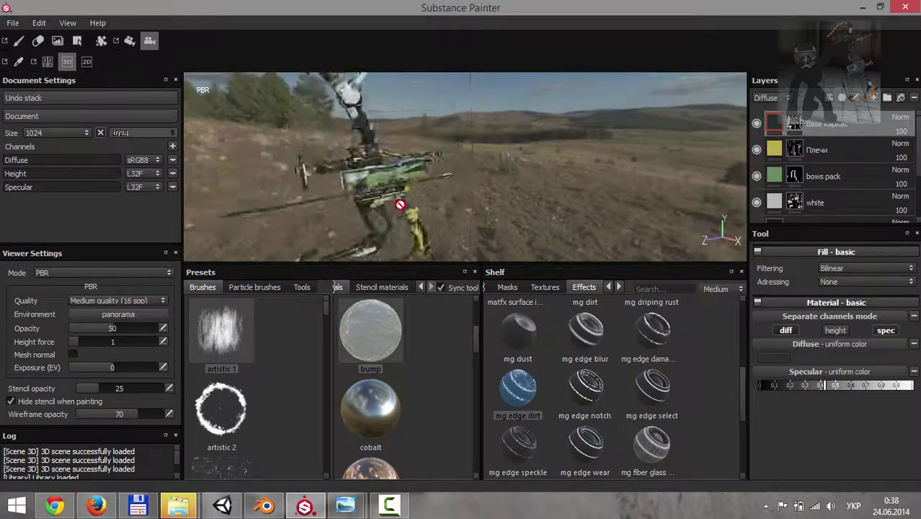
Give the Base fill a near-black olive-brown diffuse colour (0.045, 0.034, 0.005).
left_click(794, 202)
left_click(774, 203)
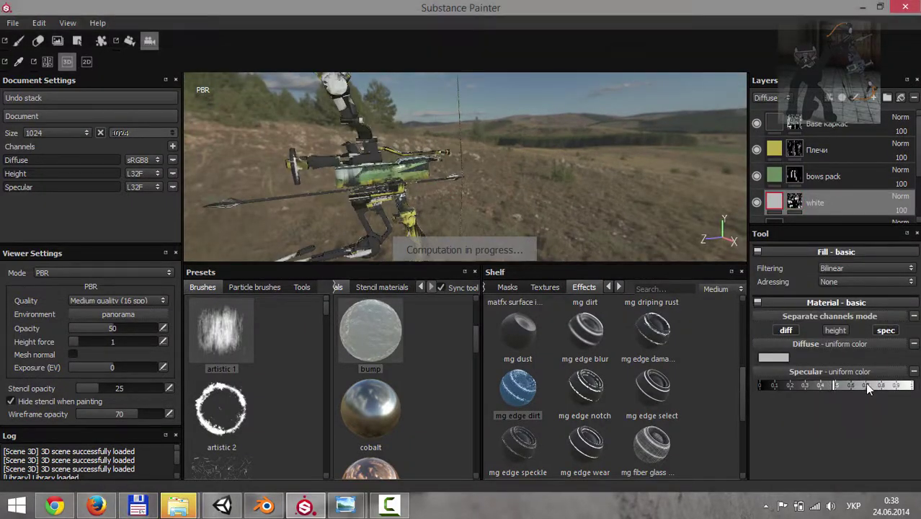
scroll(825, 165, "down", 2)
left_click(854, 388)
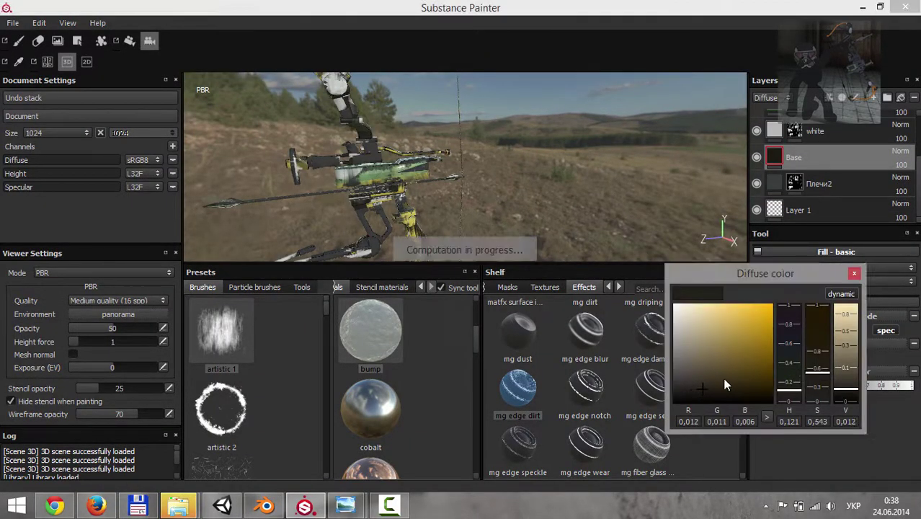
left_click_drag(468, 177, 49, 207, "alt")
left_click(735, 379)
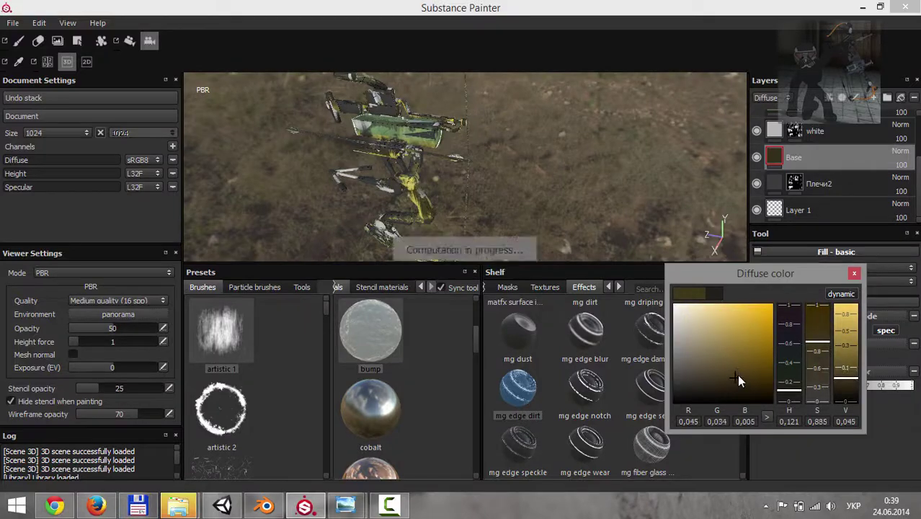
left_click(854, 275)
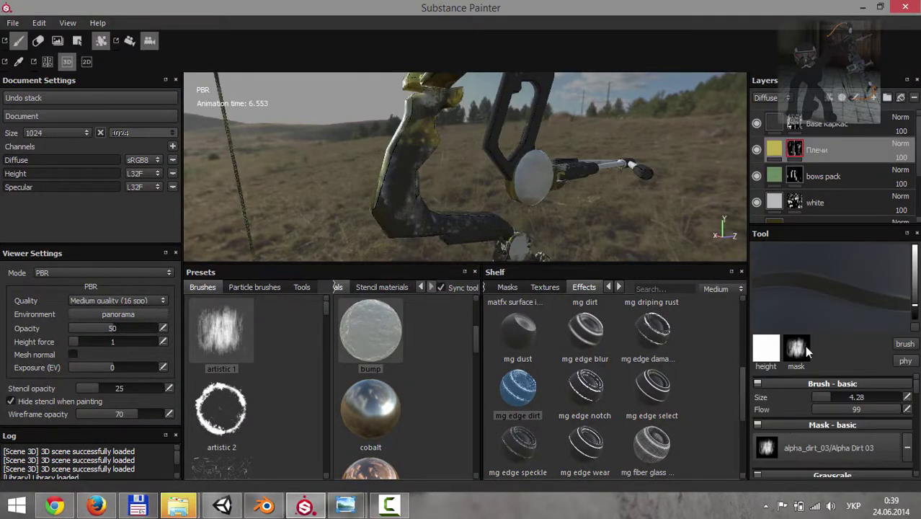
Set the Base каркас diffuse colour to near-black (0.009, 0.007, 0.007).
mouse_move(545, 136)
left_mouse_down("alt")
mouse_move(458, 256)
mouse_move(627, 205)
mouse_move(401, 220)
left_mouse_up("alt")
left_click(19, 40)
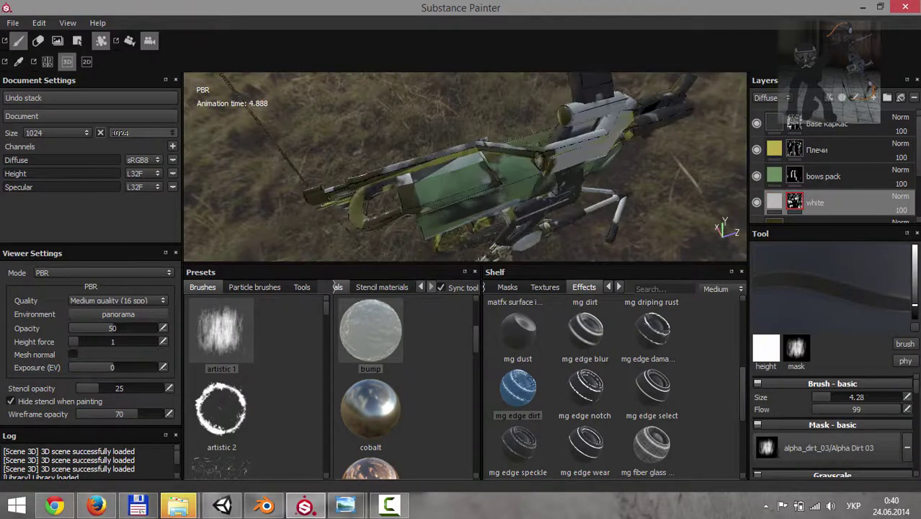
mouse_move(403, 180)
left_mouse_down("alt")
mouse_move(496, 175)
mouse_move(678, 207)
mouse_move(535, 166)
left_mouse_up("alt")
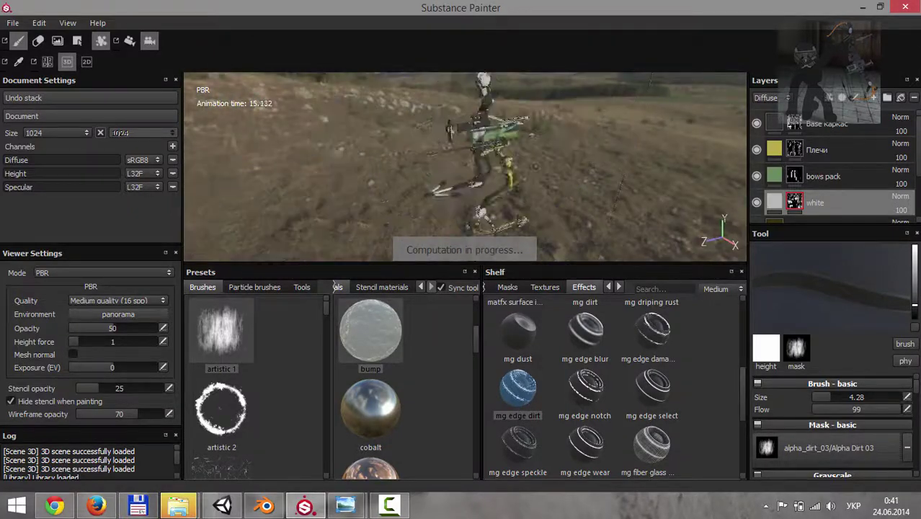
left_click(774, 123)
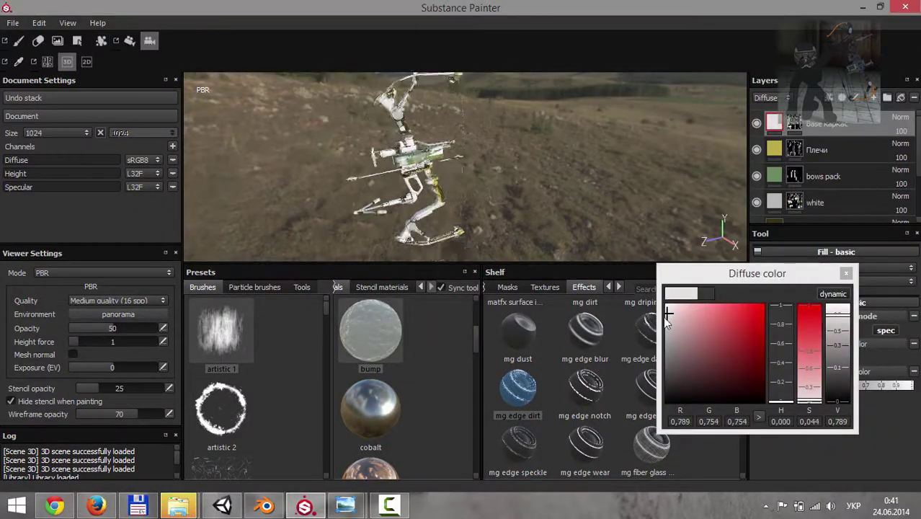
left_click(717, 360)
left_click_drag(747, 352, 670, 405)
mouse_move(493, 183)
left_mouse_down("alt")
mouse_move(509, 193)
mouse_move(475, 169)
left_mouse_up("alt")
scroll(501, 189, "up", 5)
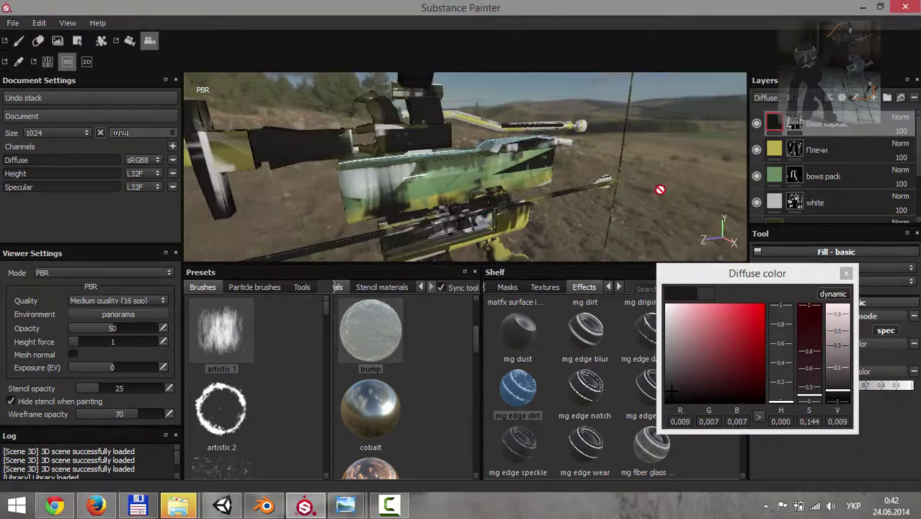
left_click(822, 176)
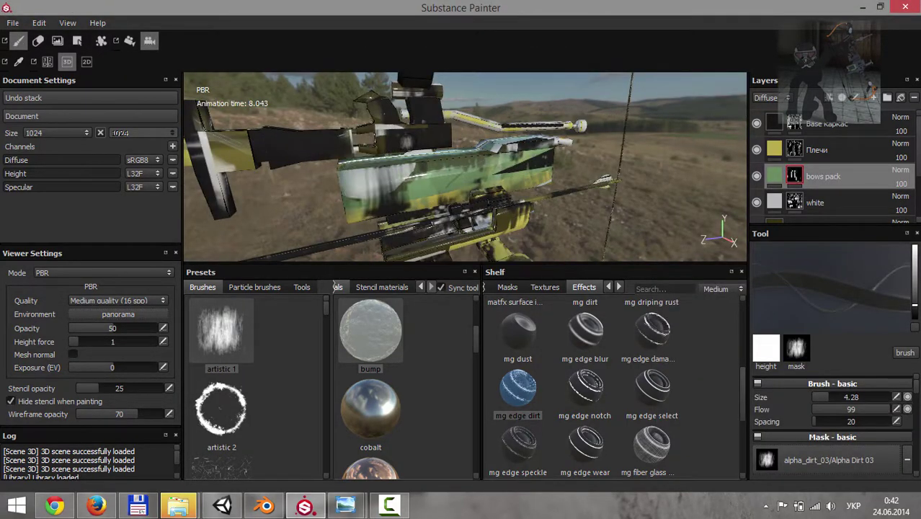
Drag bows pack and Плечи up the layer stack, then orbit to check the camo.
left_click_drag(821, 176, 822, 124)
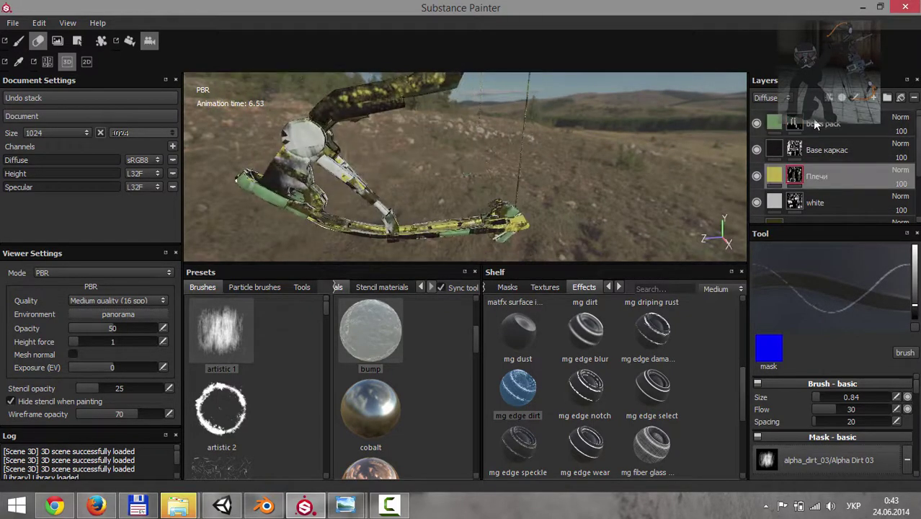
left_click_drag(816, 176, 817, 124)
left_click_drag(807, 191, 807, 173)
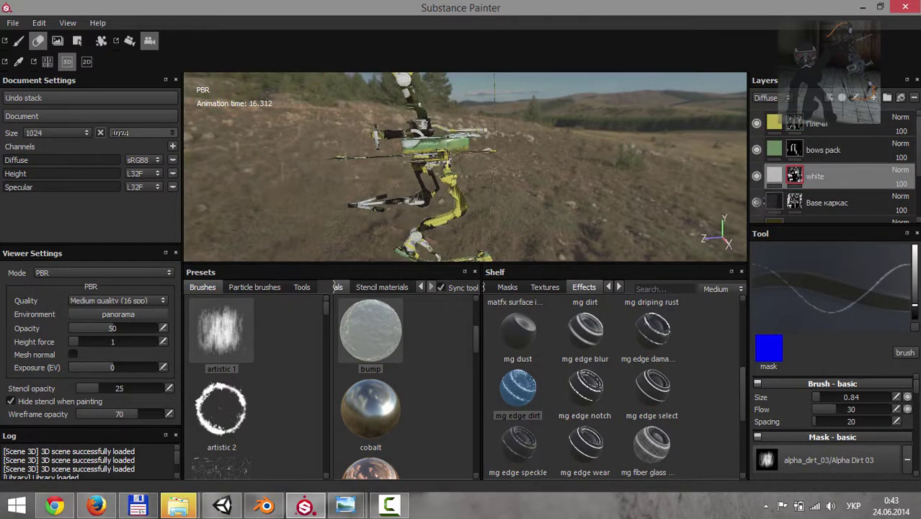
scroll(831, 194, "down", 3)
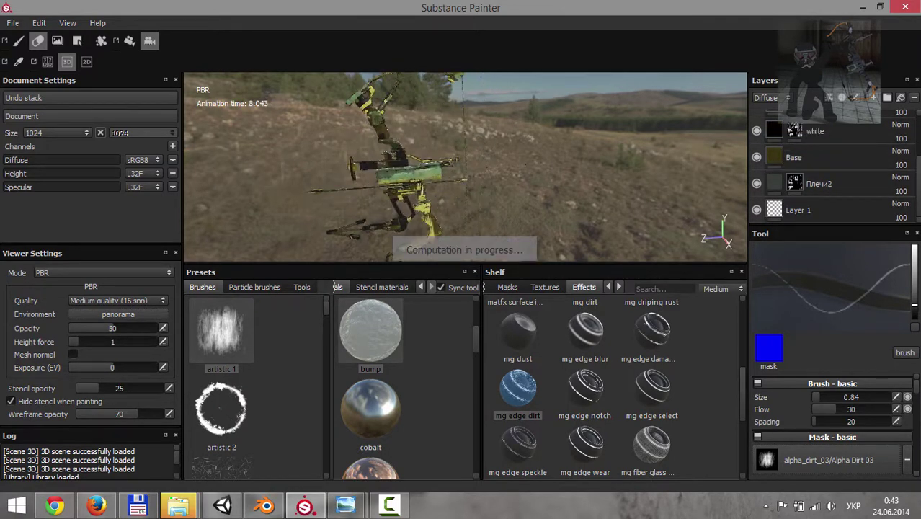
scroll(832, 166, "up", 3)
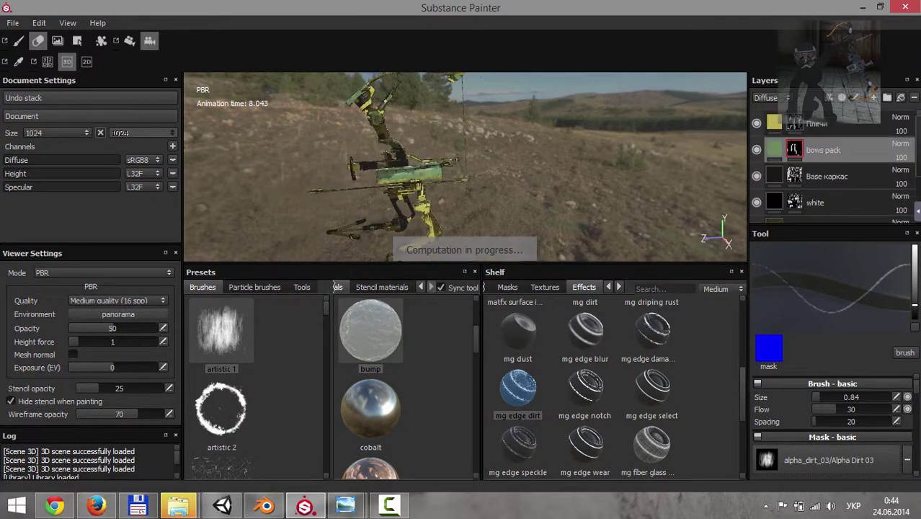
scroll(797, 204, "down", 3)
scroll(829, 165, "up", 3)
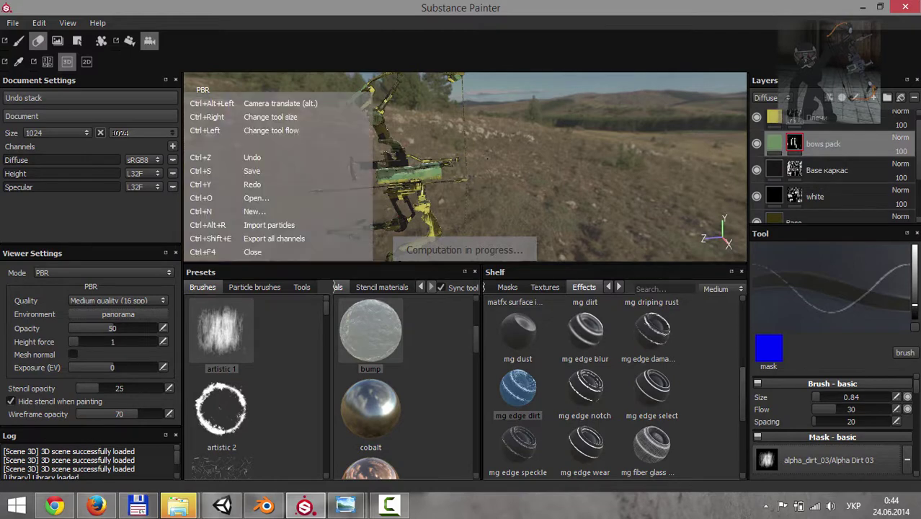
scroll(859, 111, "down", 3)
left_click_drag(561, 203, 563, 245, "alt")
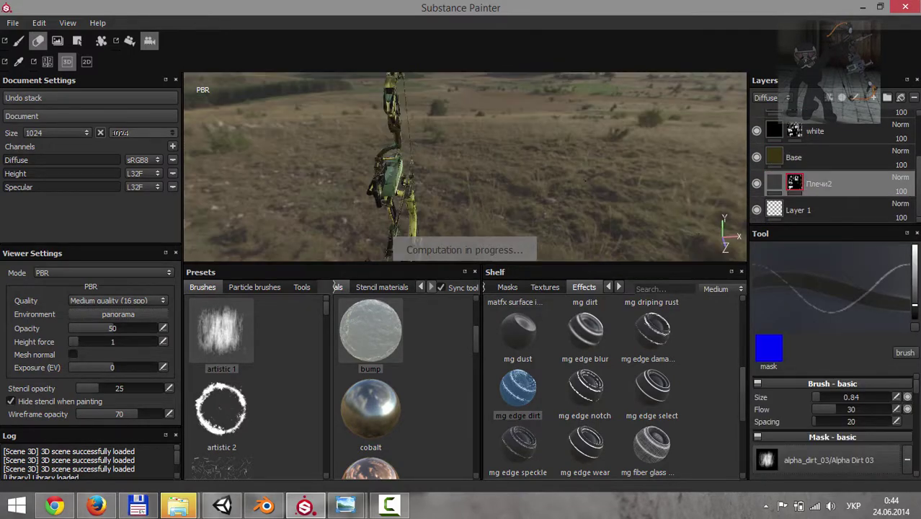
mouse_move(505, 181)
left_mouse_down("alt")
mouse_move(448, 211)
mouse_move(504, 216)
left_mouse_up("alt")
scroll(829, 166, "up", 3)
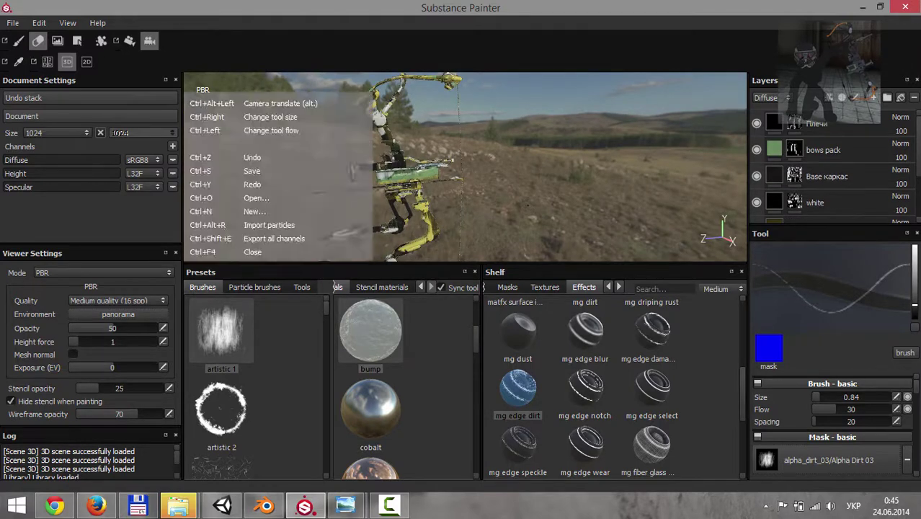
scroll(768, 181, "down", 3)
Move the Плечи layer to the top of the layer stack.
left_click_drag(827, 160, 817, 121)
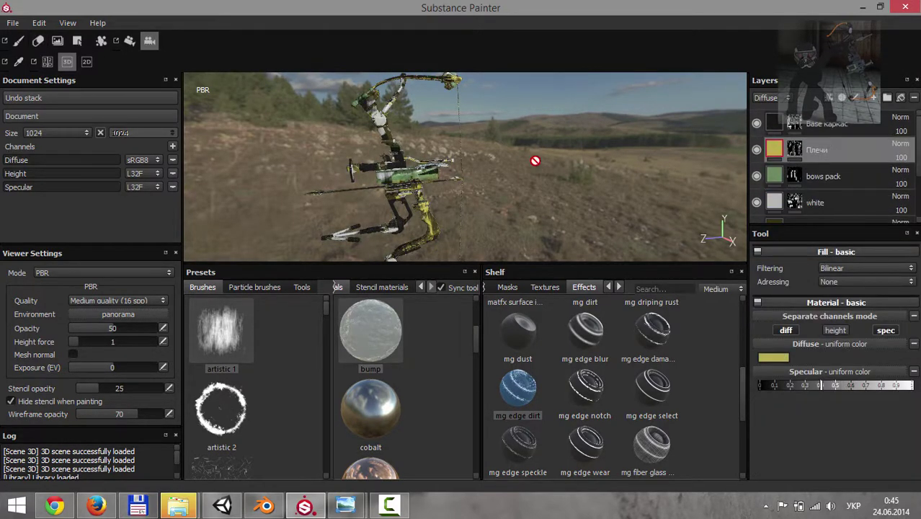
left_click_drag(535, 162, 537, 198, "alt")
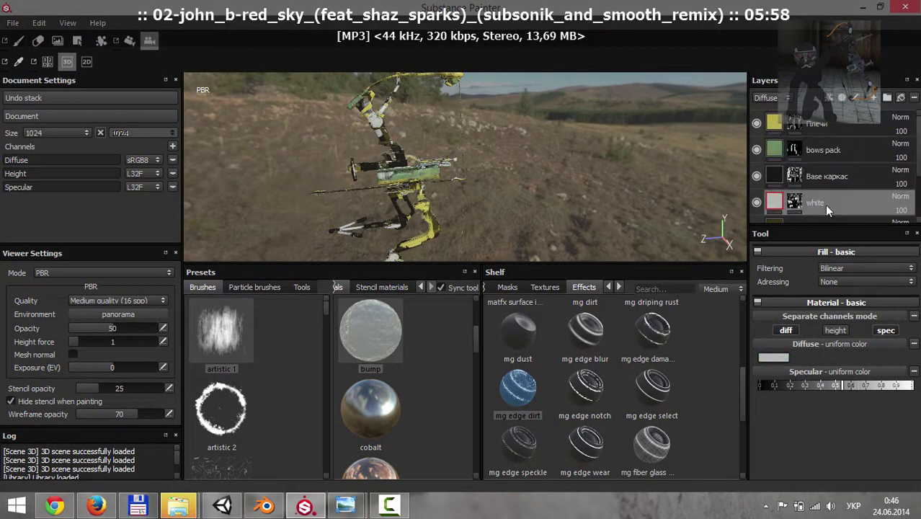
scroll(824, 205, "down", 2)
scroll(817, 131, "up", 2)
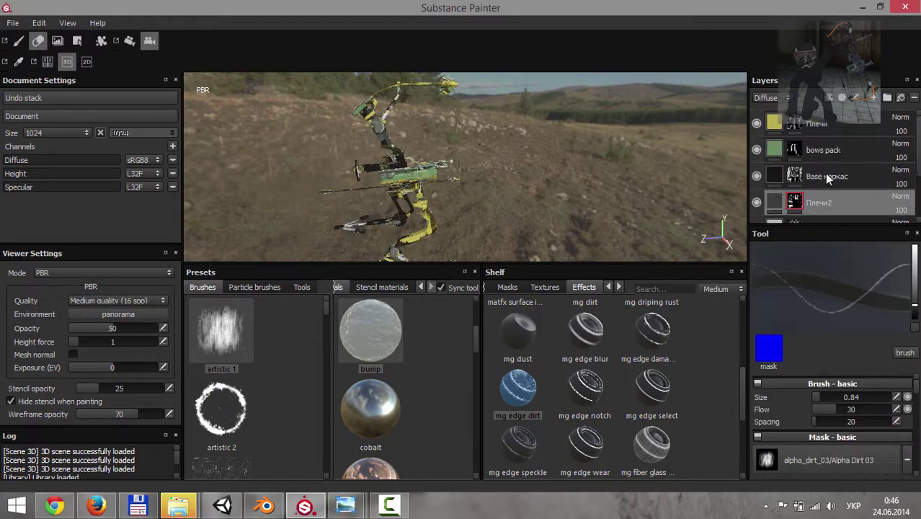
left_click_drag(824, 176, 820, 118)
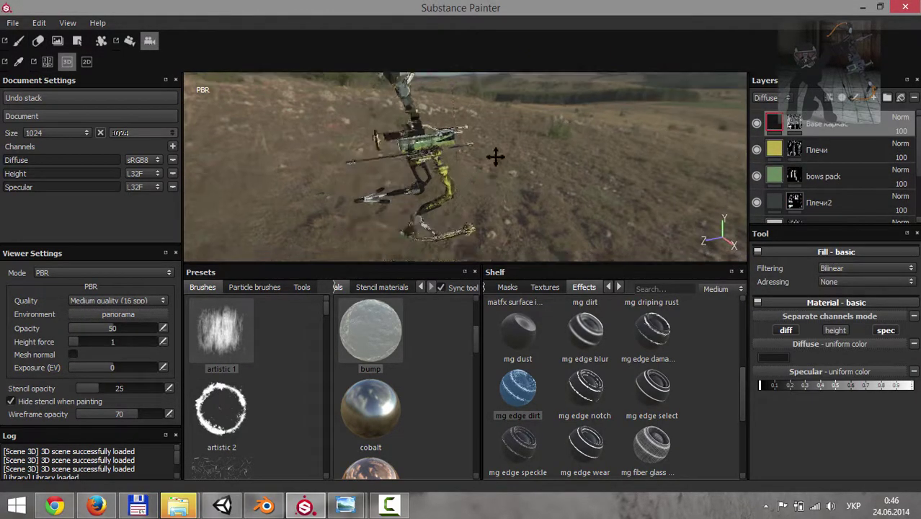
mouse_move(494, 154)
left_mouse_down("alt")
mouse_move(508, 242)
mouse_move(456, 183)
mouse_move(518, 231)
mouse_move(536, 208)
left_mouse_up("alt")
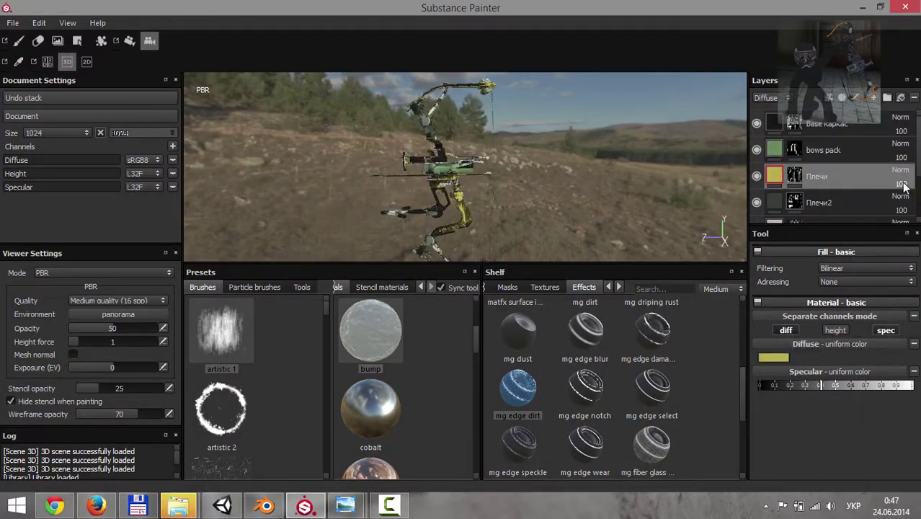
Lower the Плечи layer's opacity.
left_click(839, 195)
left_click_drag(490, 173, 515, 190, "alt")
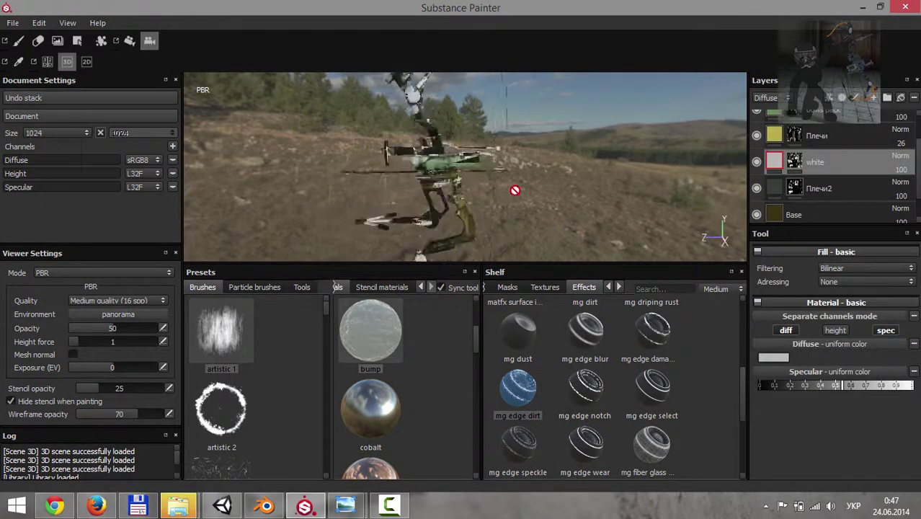
scroll(848, 194, "up", 2)
left_click(887, 184)
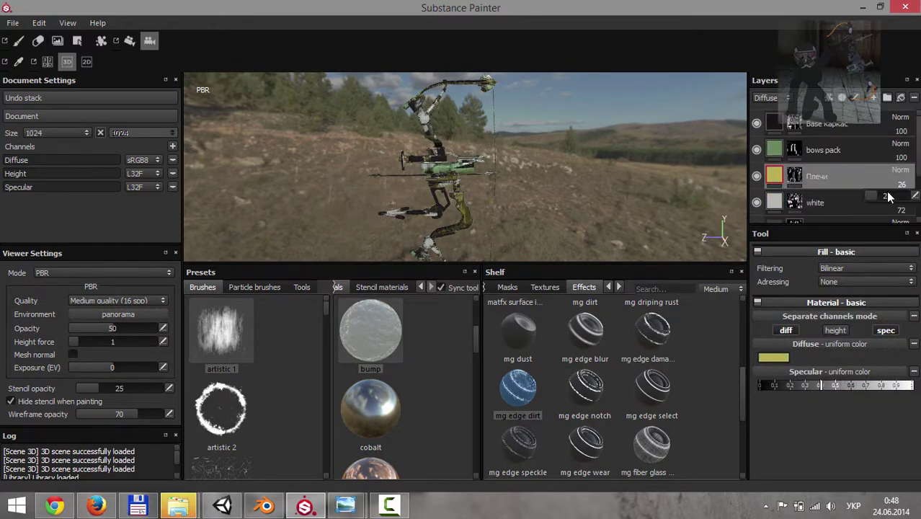
left_click(890, 206)
scroll(903, 172, "down", 1)
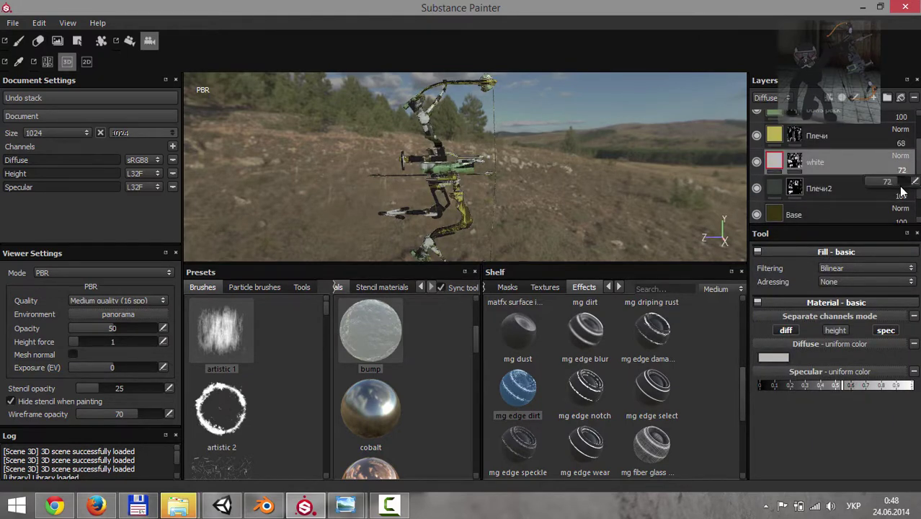
scroll(850, 124, "down", 1)
Reorder Base and white, return Плечи to the top, and select Base каркас.
left_click_drag(843, 187, 843, 175)
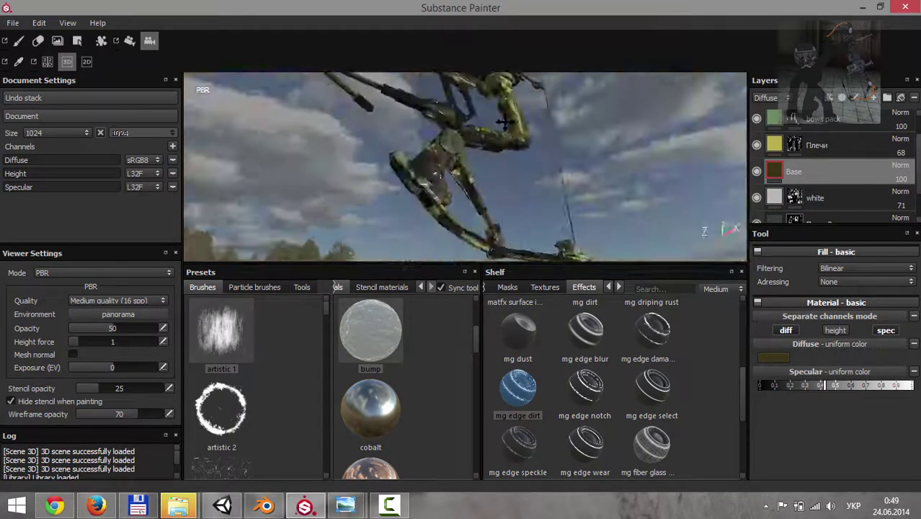
scroll(813, 173, "up", 1)
mouse_move(821, 162)
left_mouse_down()
mouse_move(490, 198)
mouse_move(576, 214)
left_mouse_up()
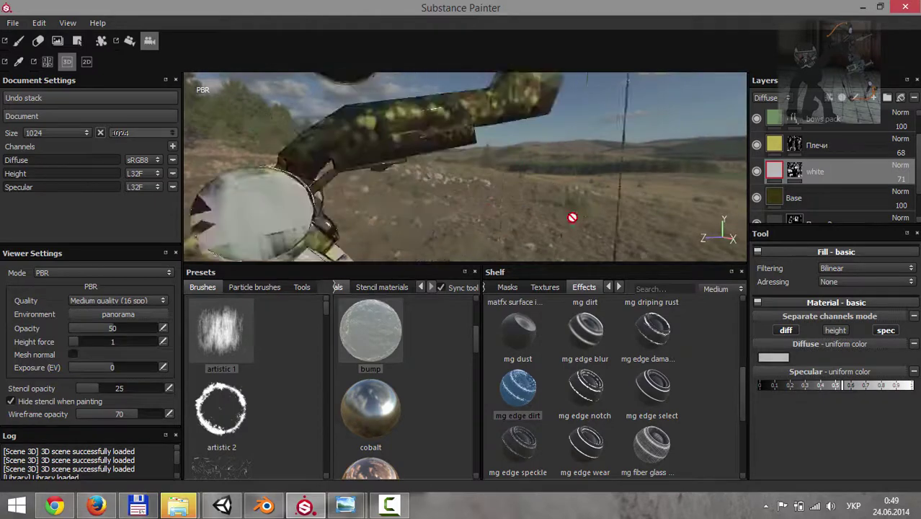
left_click_drag(816, 144, 539, 209)
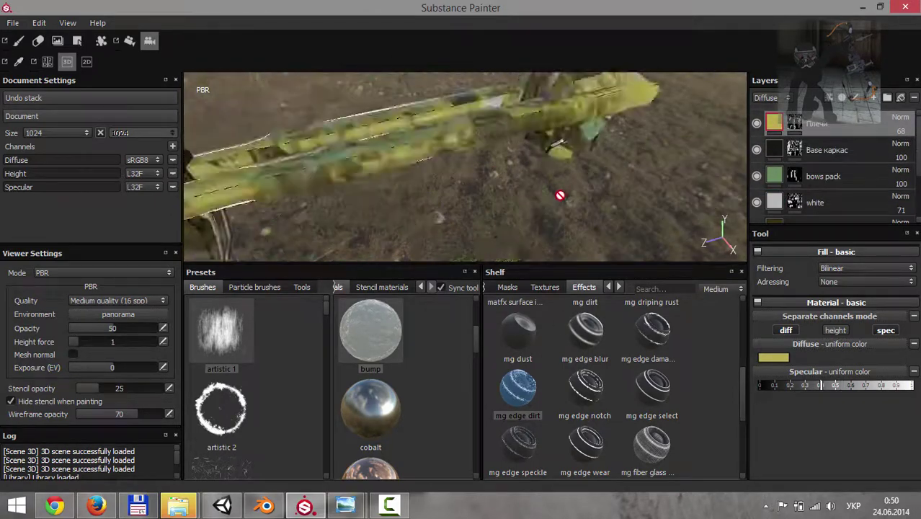
left_click(762, 150)
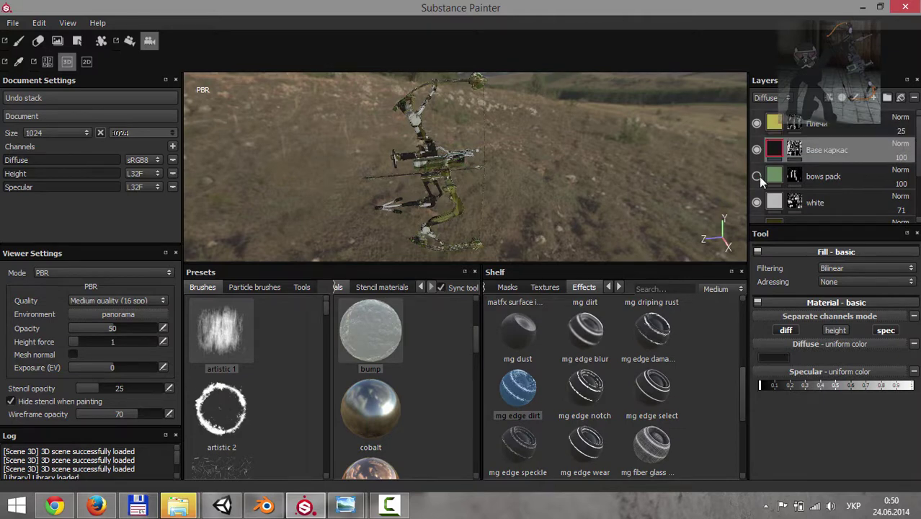
Pick a dark olive, yellow-brown diffuse colour for the Base layer.
left_click_drag(596, 196, 692, 191, "alt")
scroll(754, 190, "down", 1)
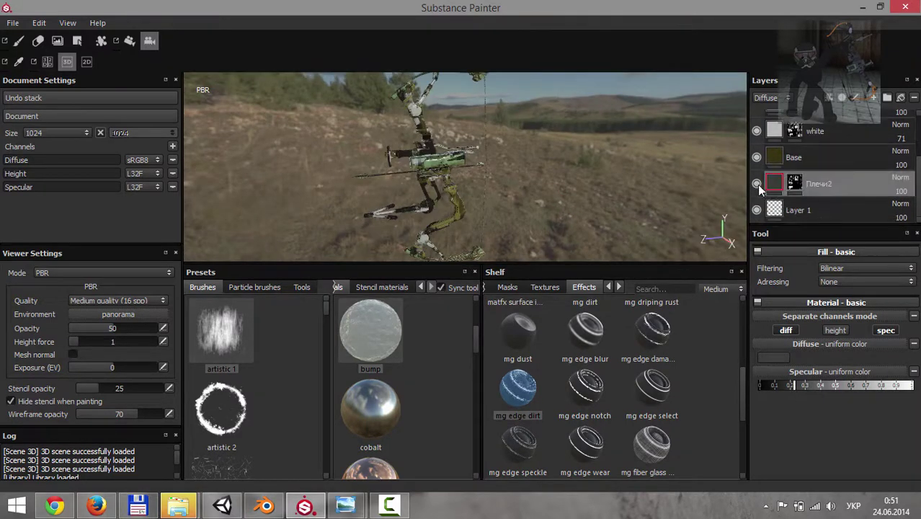
left_click(820, 168)
scroll(822, 180, "down", 1)
left_click_drag(719, 304, 710, 336)
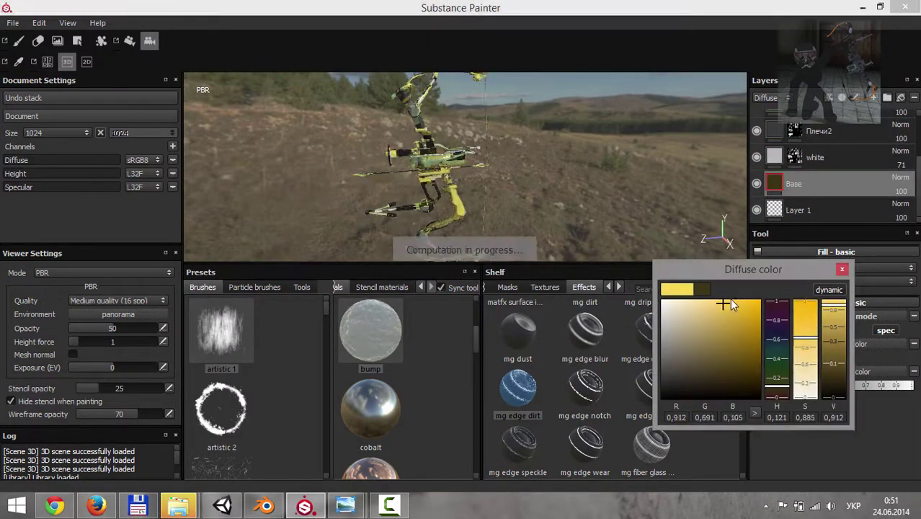
left_click_drag(385, 220, 739, 193, "alt")
Try darker, blue and green shades with reduced saturation for the Base colour.
left_click(836, 251)
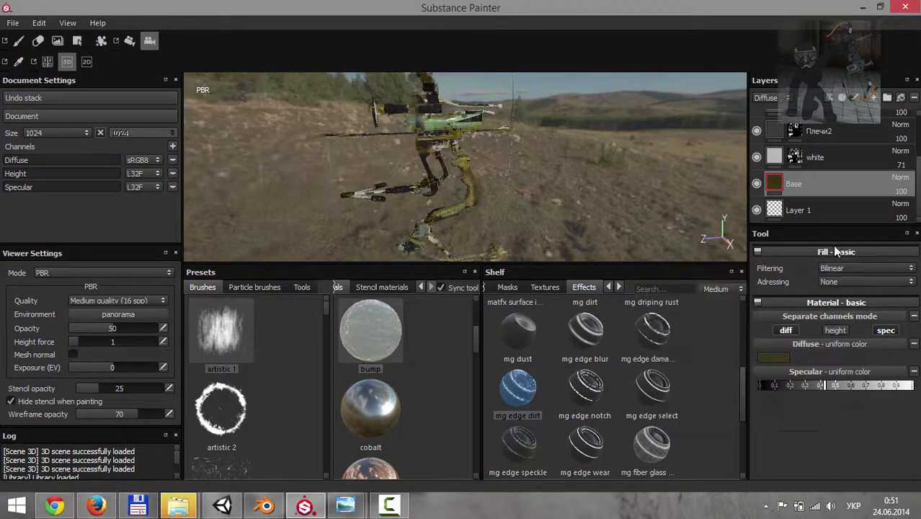
left_click(774, 185)
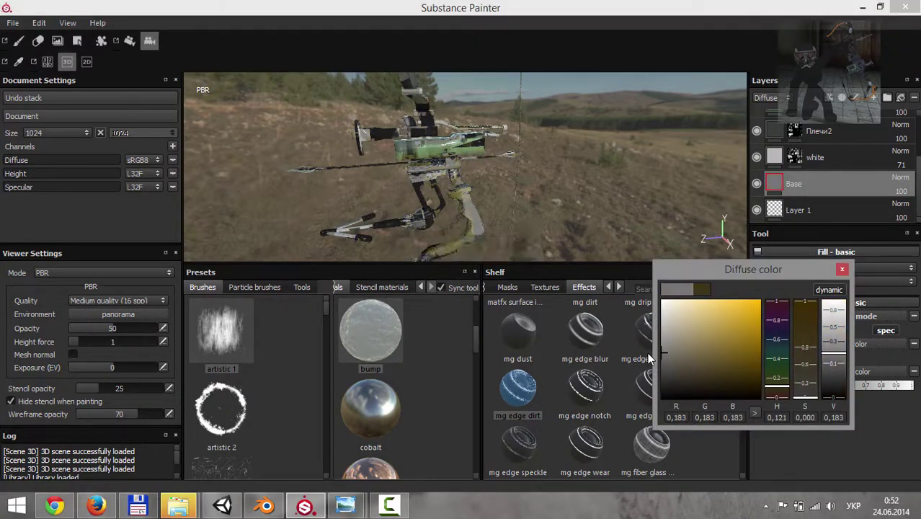
left_click_drag(836, 371, 836, 375)
mouse_move(369, 233)
left_mouse_down("alt")
mouse_move(559, 212)
mouse_move(547, 191)
mouse_move(467, 196)
mouse_move(538, 207)
left_mouse_up("alt")
left_click(688, 375)
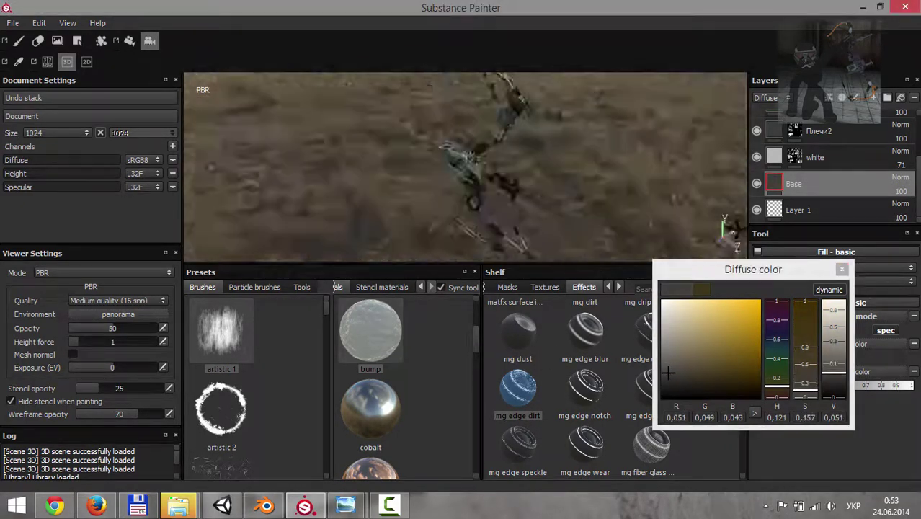
left_click(682, 365)
left_click(777, 335)
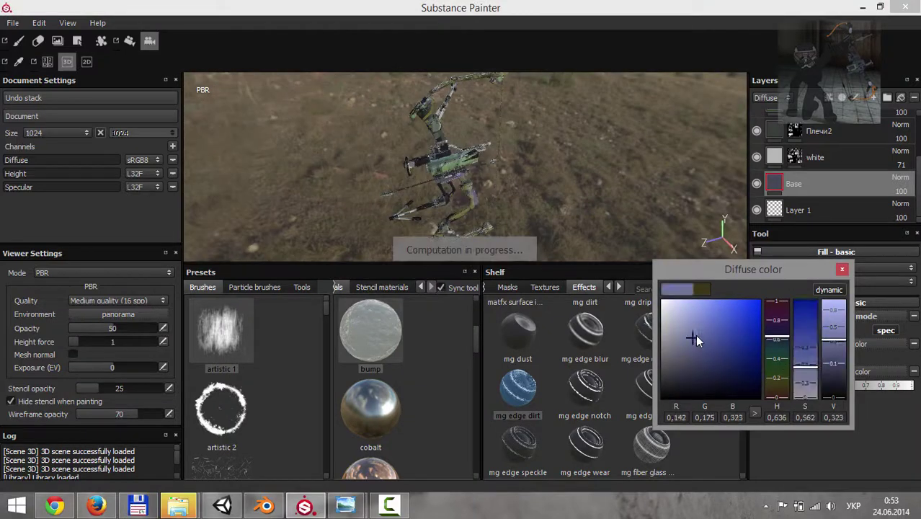
left_click(740, 368)
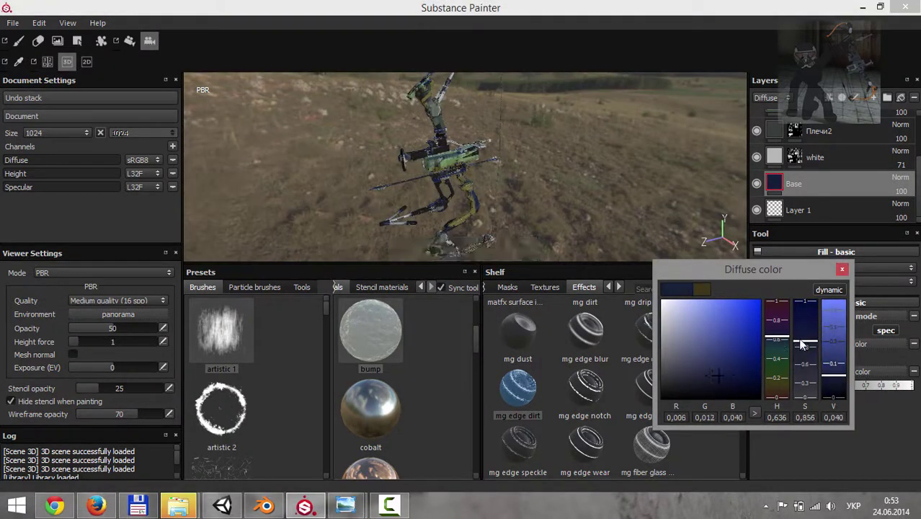
left_click(712, 328)
left_click(772, 365)
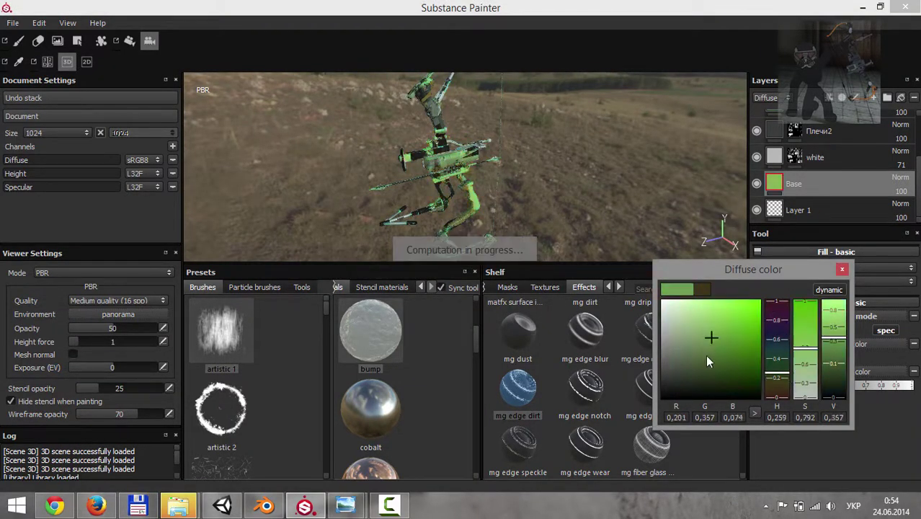
left_click_drag(806, 379, 737, 373)
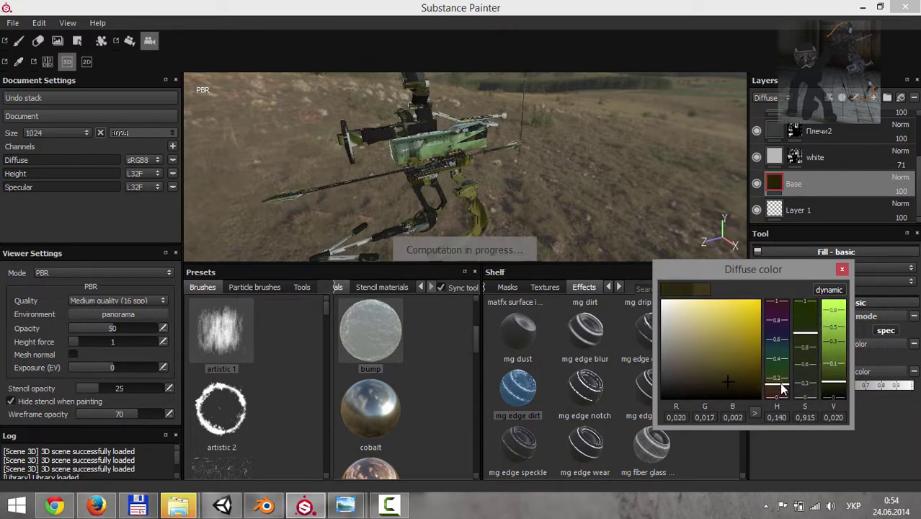
left_click(841, 269)
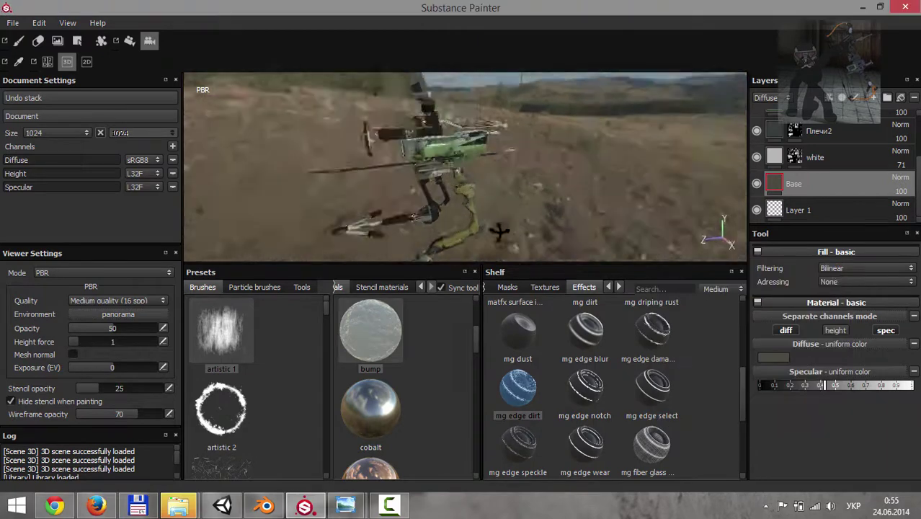
Fine-tune the Base colour to near-black (0.010, 0.009, 0.007) and heighten the 3D view.
left_click_drag(706, 202, 545, 178, "alt")
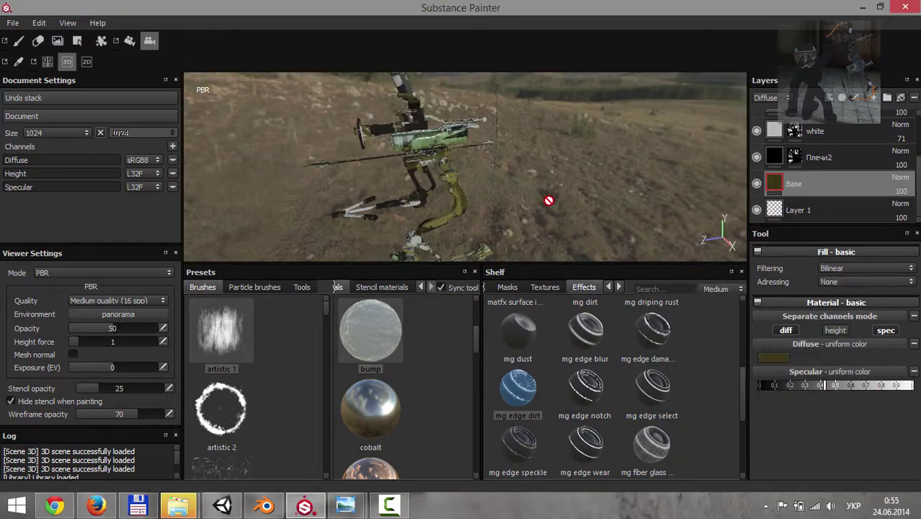
left_click(773, 356)
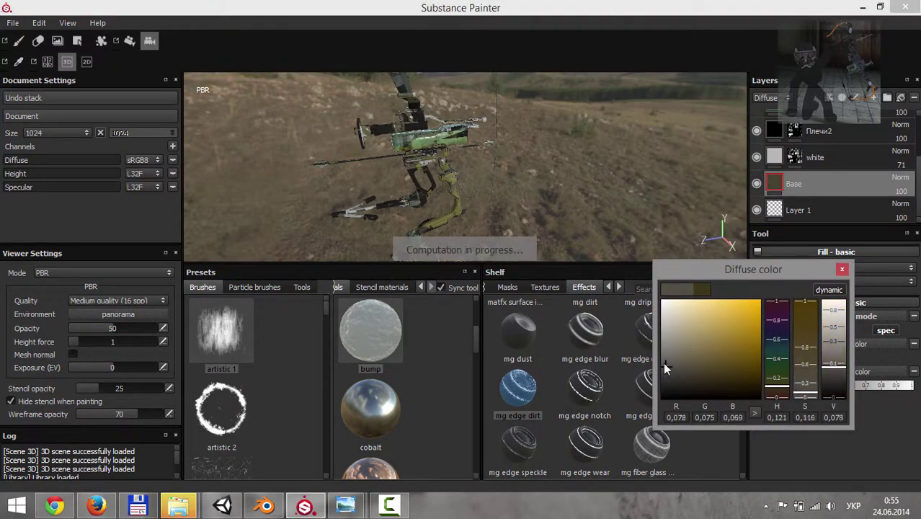
left_click(664, 350)
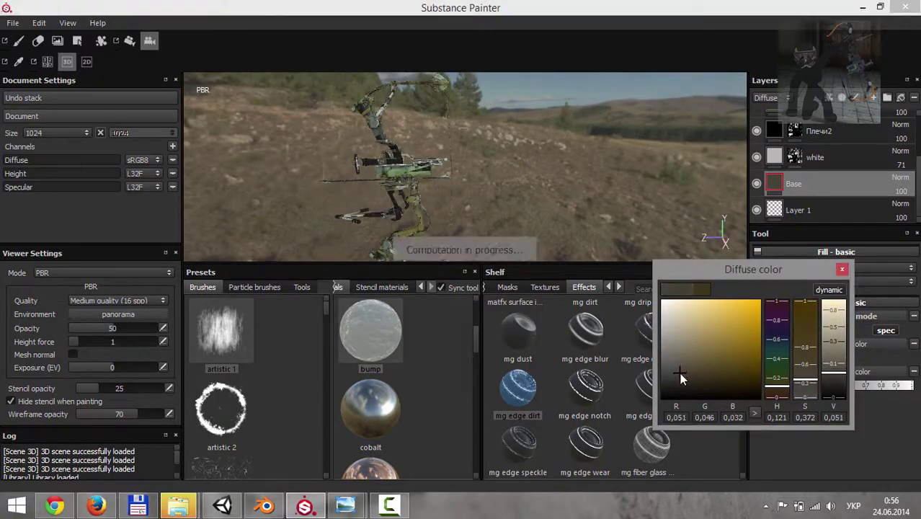
mouse_move(548, 196)
left_mouse_down("alt")
mouse_move(387, 172)
mouse_move(403, 223)
left_mouse_up("alt")
left_click(693, 386)
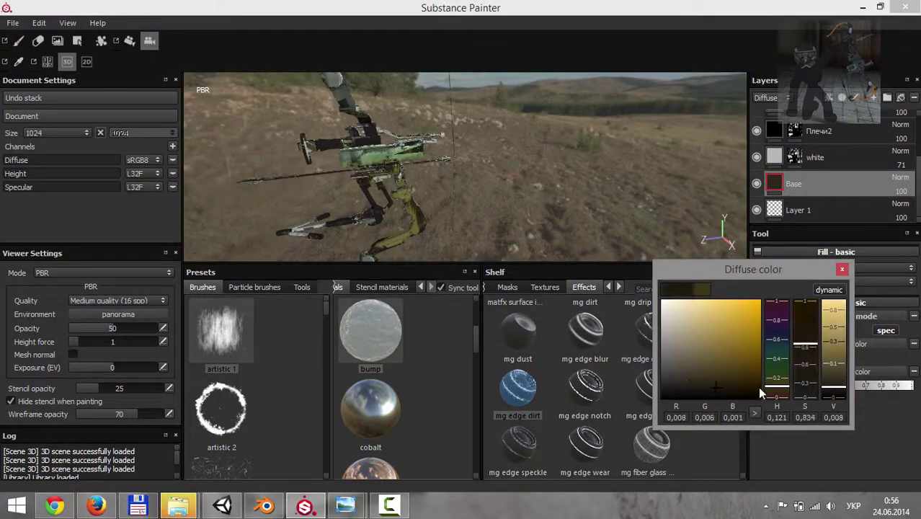
left_click_drag(715, 403, 678, 382)
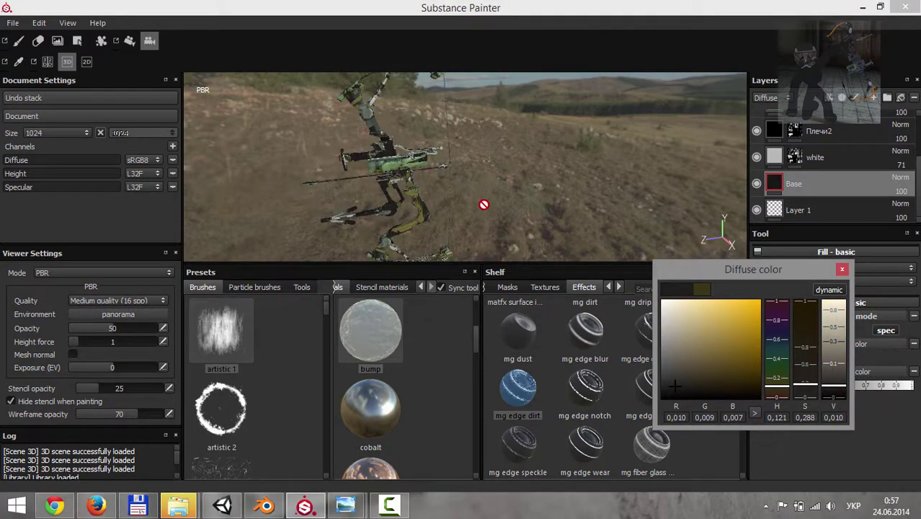
mouse_move(483, 205)
left_mouse_down("alt")
mouse_move(494, 181)
mouse_move(464, 241)
mouse_move(471, 196)
mouse_move(492, 162)
left_mouse_up("alt")
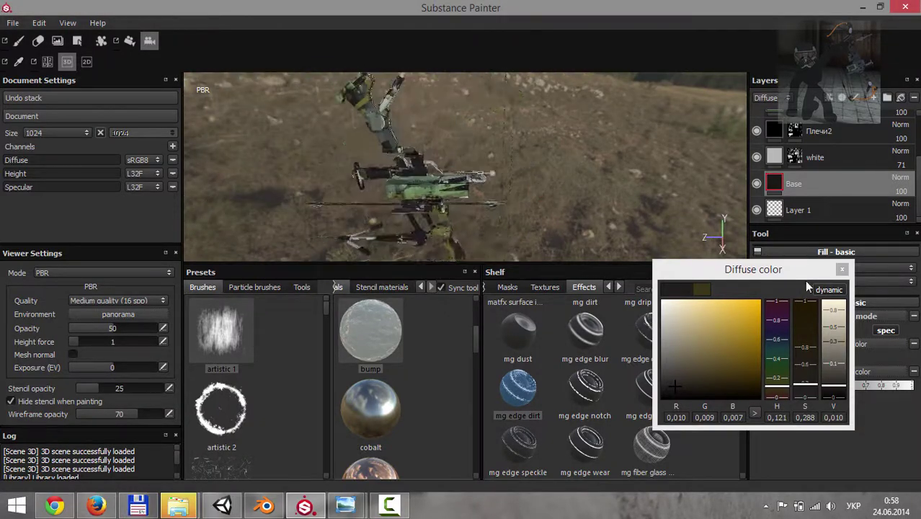
left_click(841, 269)
left_click_drag(392, 265, 396, 412)
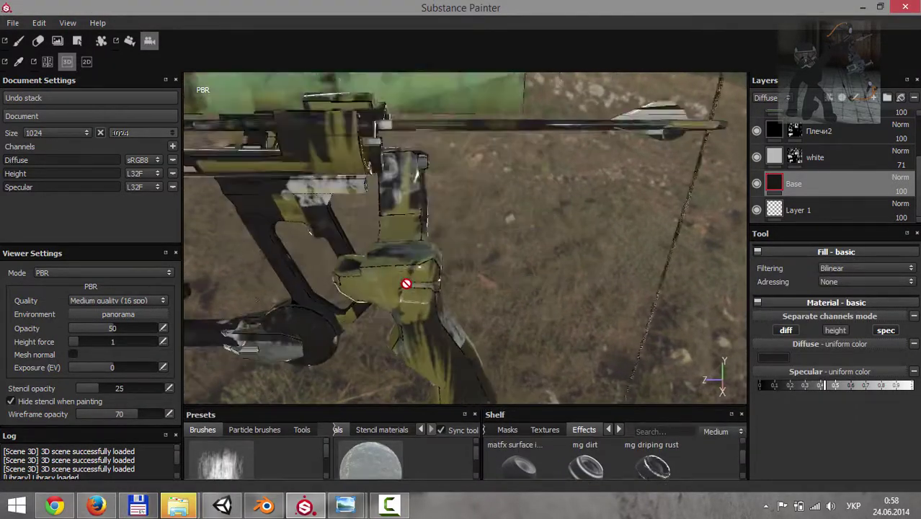
mouse_move(406, 284)
left_mouse_down("alt")
mouse_move(414, 256)
mouse_move(493, 268)
left_mouse_up("alt")
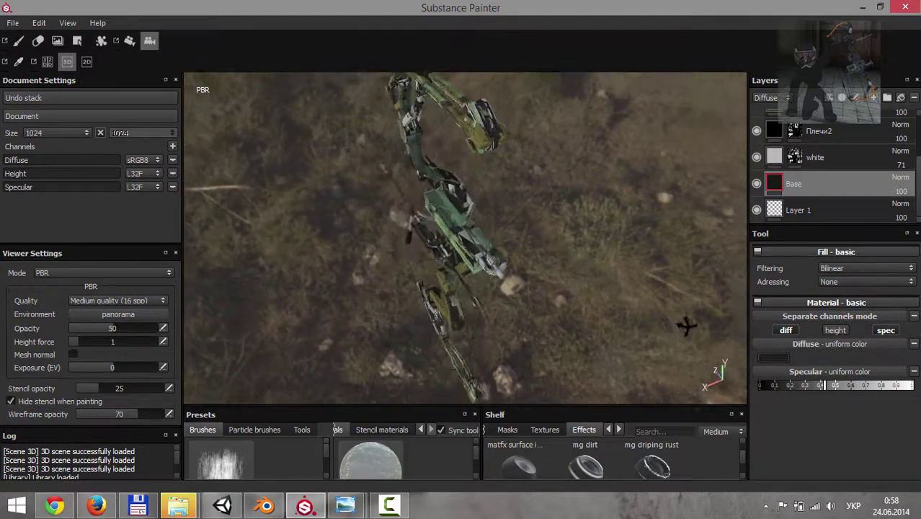
left_click_drag(400, 333, 499, 309, "alt")
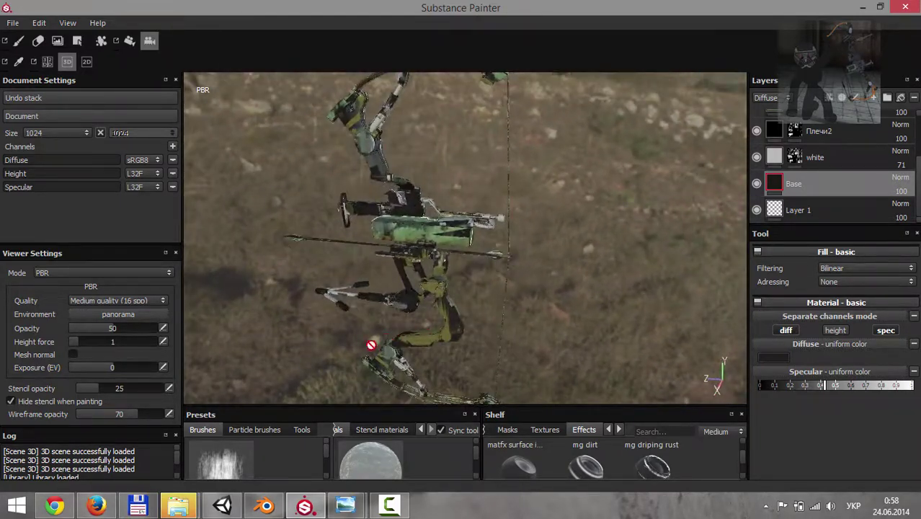
mouse_move(304, 348)
left_mouse_down("alt")
mouse_move(350, 329)
mouse_move(376, 298)
mouse_move(370, 274)
mouse_move(418, 309)
mouse_move(471, 275)
mouse_move(562, 243)
mouse_move(678, 243)
mouse_move(786, 344)
left_mouse_up("alt")
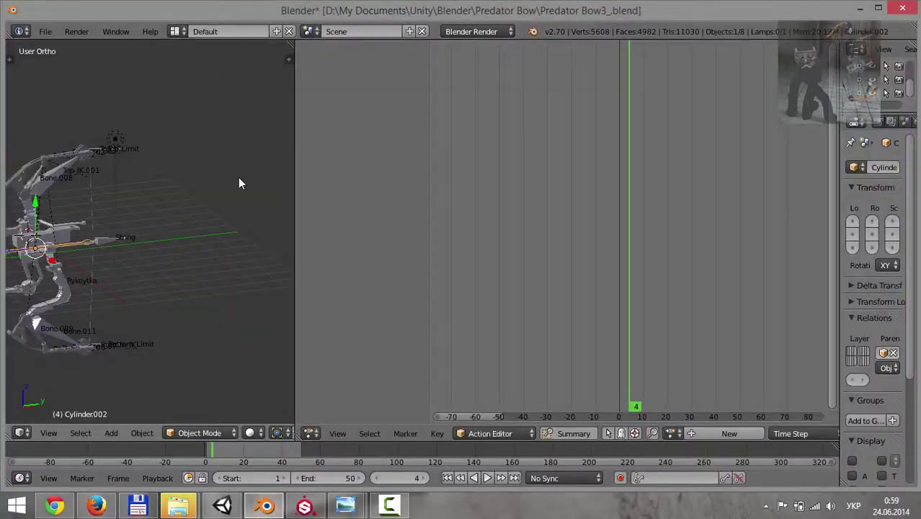
mouse_move(238, 177)
middle_mouse_down()
mouse_move(301, 237)
mouse_move(374, 259)
mouse_move(322, 231)
mouse_move(321, 273)
mouse_move(403, 109)
middle_mouse_up()
Select the Top_Limit, String and Top_IK.001 bones, test-moving and cancelling each move.
right_click(409, 103)
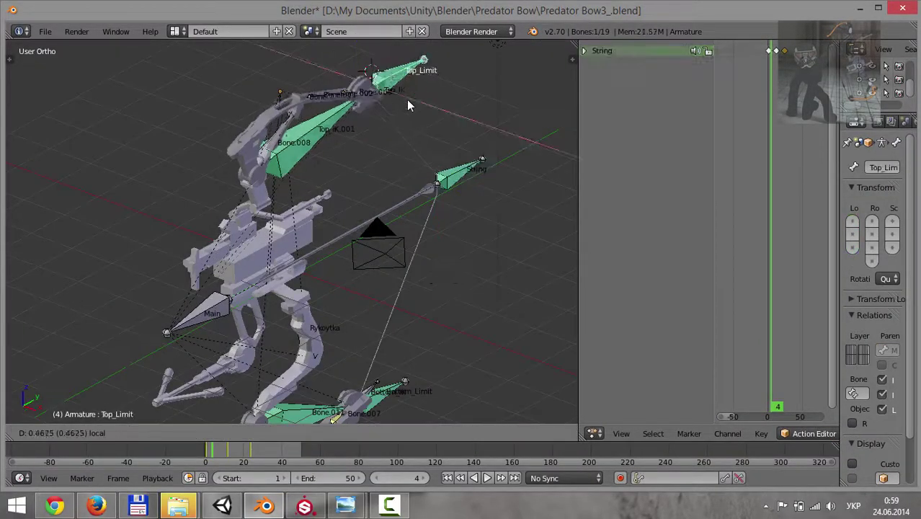
key("g")
key("Escape")
key("g")
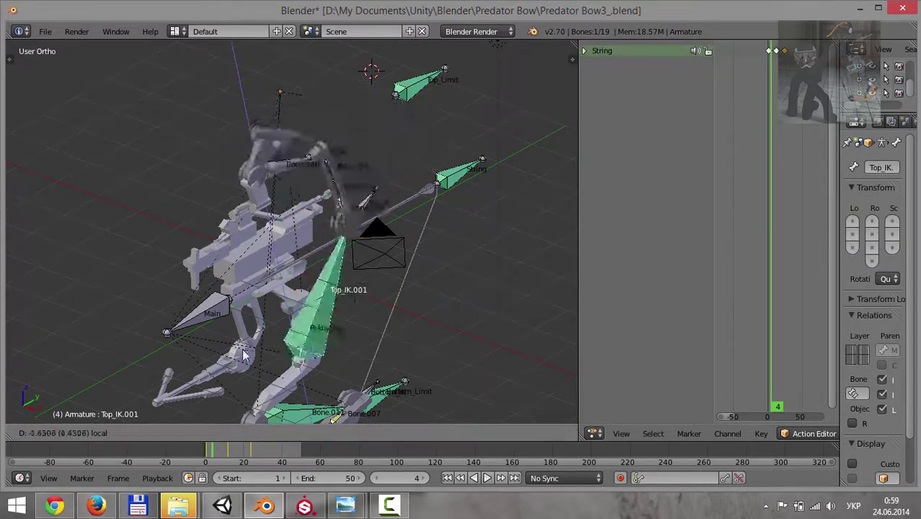
key("Escape")
right_click(461, 173)
right_click(317, 138)
Load the Shot_start action in the widened Action Editor and play the bow animation.
left_click_drag(579, 341, 243, 341)
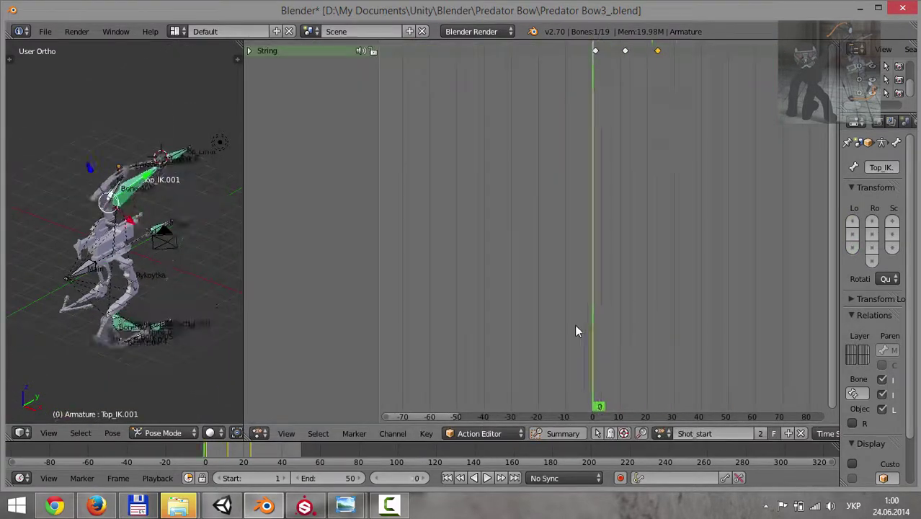
left_click(661, 433)
left_click(678, 394)
left_click(487, 479)
left_click_drag(243, 294, 506, 294)
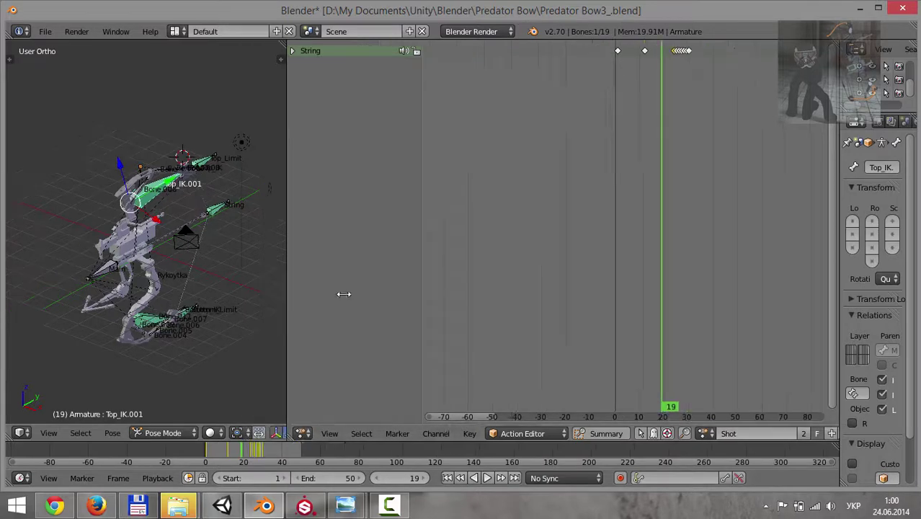
middle_click_drag(375, 288, 419, 312)
Return to Object Mode, replay the animation upright, then bring up the Platformer launch settings.
key("ctrl+Tab")
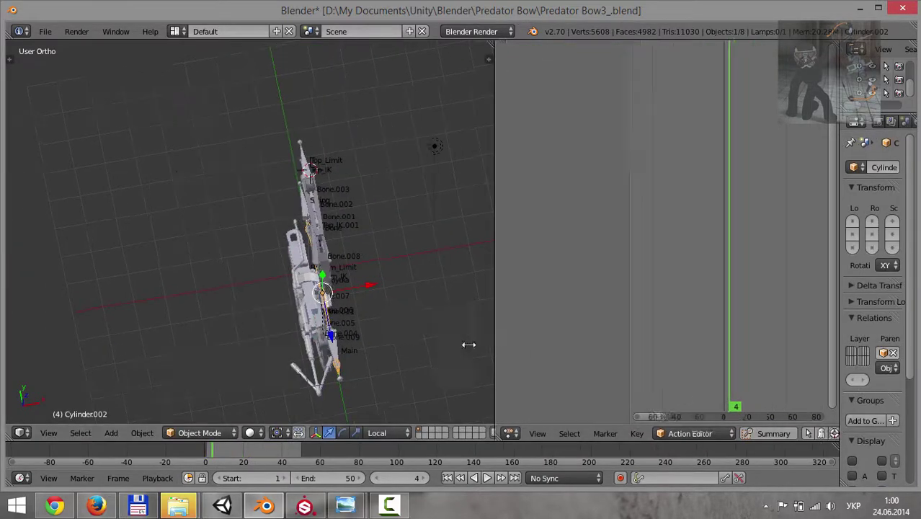
middle_click_drag(273, 282, 314, 258)
left_click(487, 478)
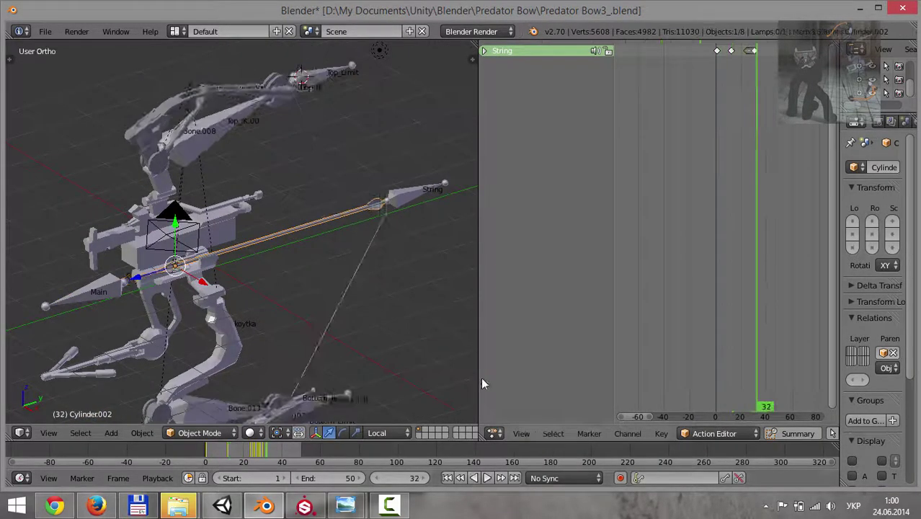
left_click_drag(479, 377, 309, 377)
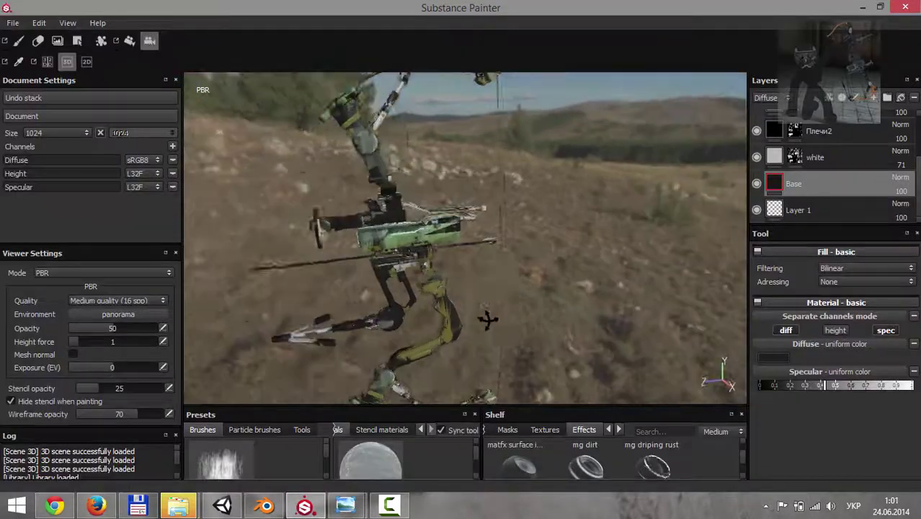
left_click_drag(488, 319, 490, 307, "alt")
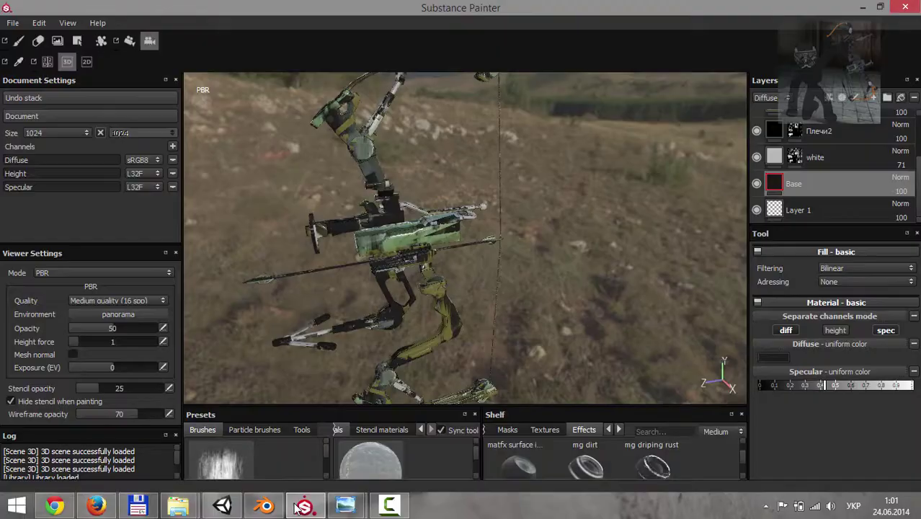
left_click(12, 22)
left_click(273, 98)
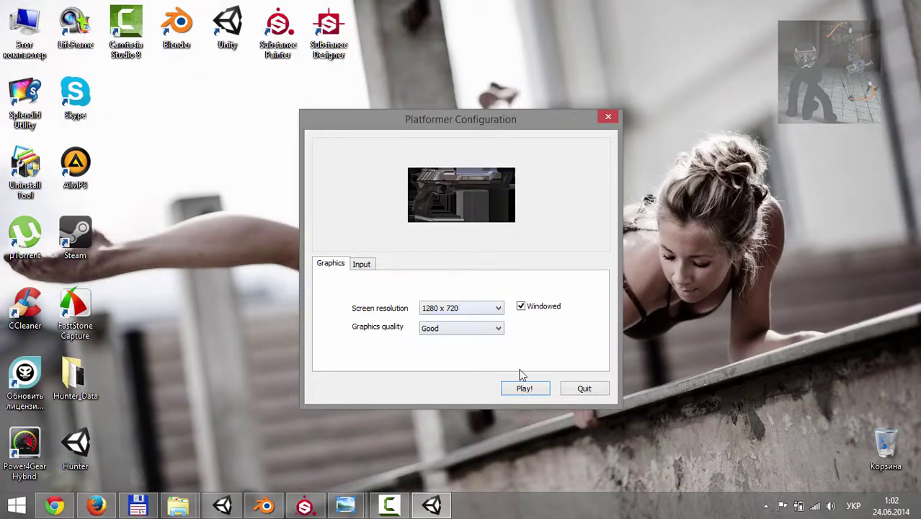
Launch the Platformer game at 1280 x 720 and shoot bursts at the soldiers.
left_click(524, 386)
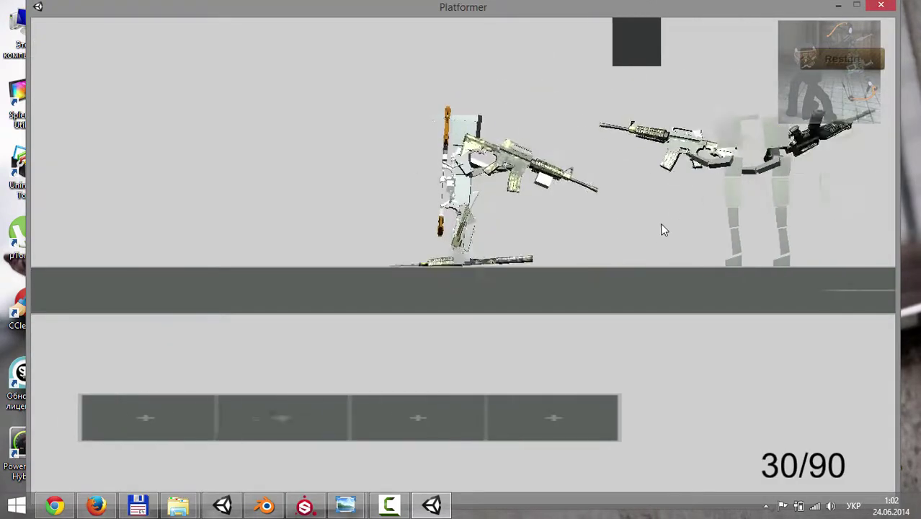
left_click(660, 225)
mouse_move(686, 155)
left_mouse_down()
mouse_move(687, 199)
mouse_move(578, 117)
left_mouse_up()
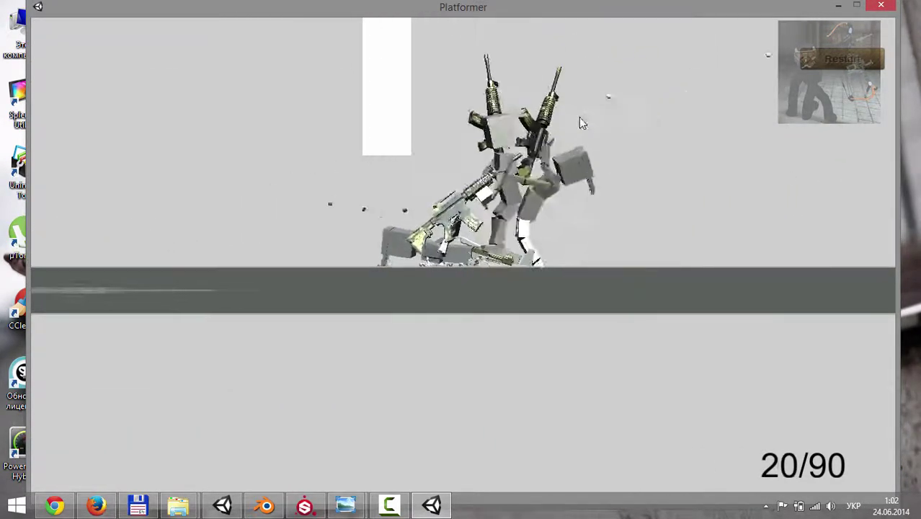
left_click(579, 117)
left_click_drag(619, 253, 550, 310)
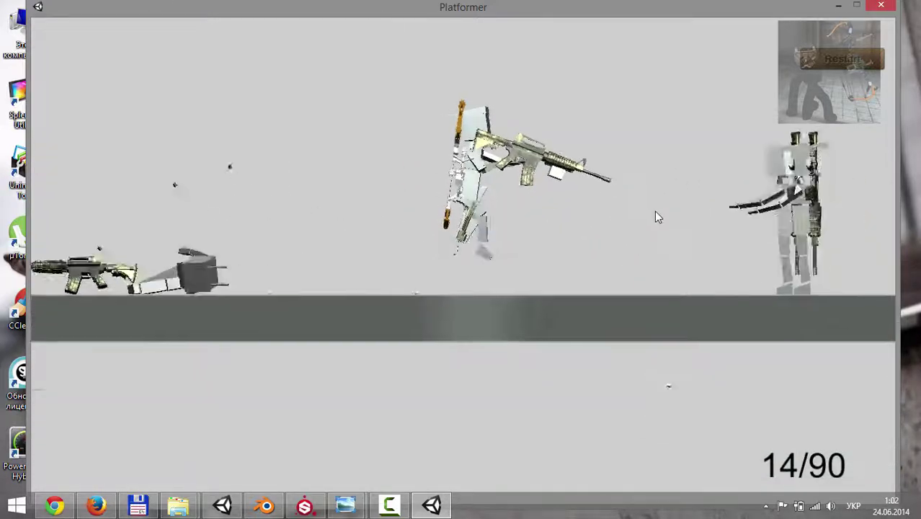
left_click_drag(658, 212, 707, 151)
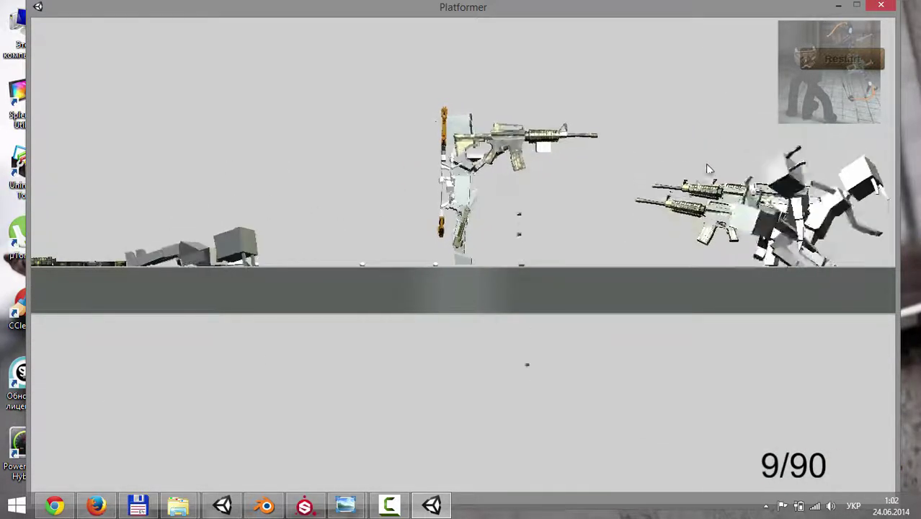
Fit a silencer, fire, reload, drop the weapon, switch to the laser rifle, and quit.
right_click(495, 235)
left_click(462, 187)
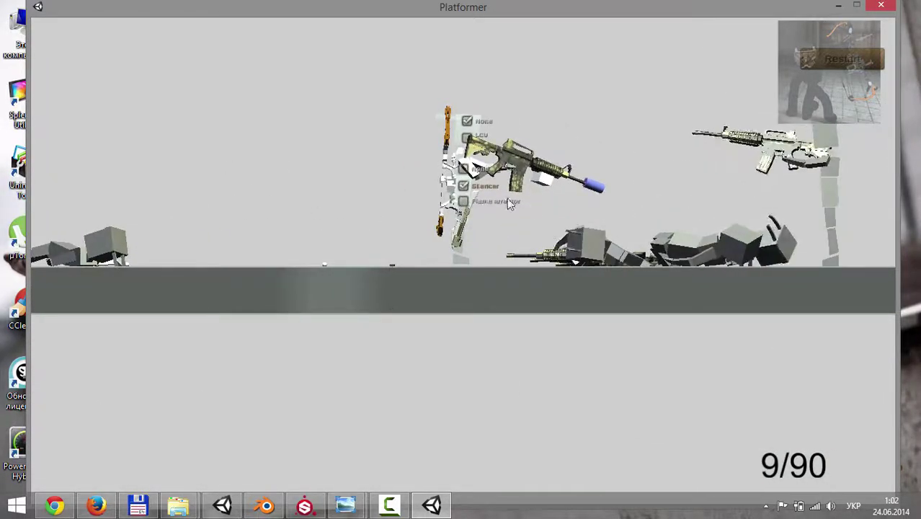
mouse_move(506, 198)
left_mouse_down()
mouse_move(687, 151)
mouse_move(559, 233)
left_mouse_up()
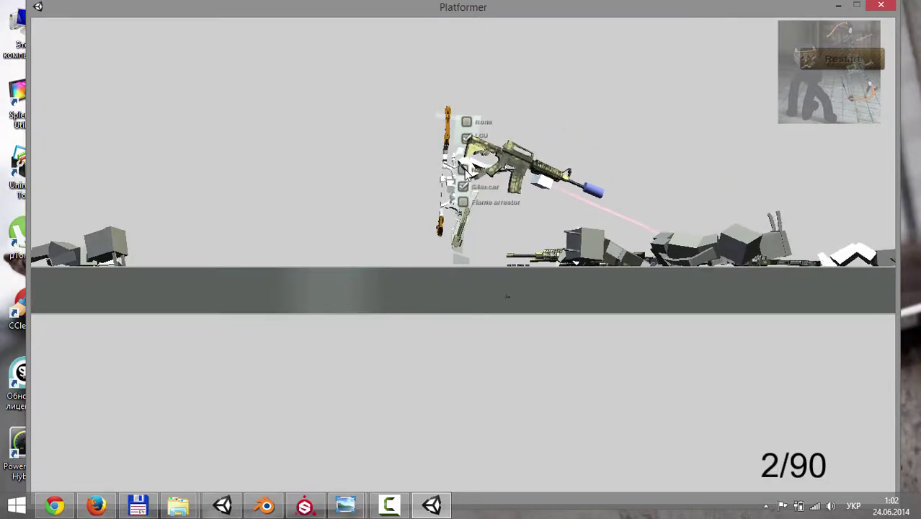
left_click(570, 121)
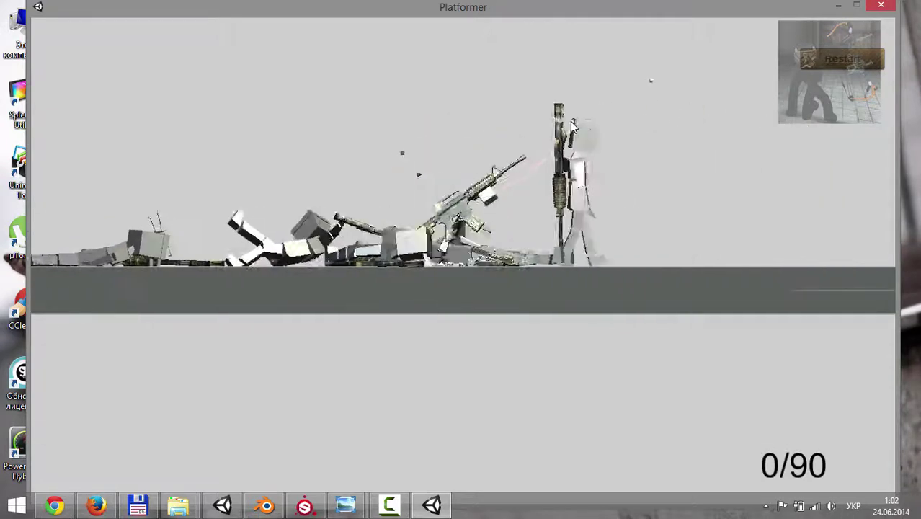
key("r")
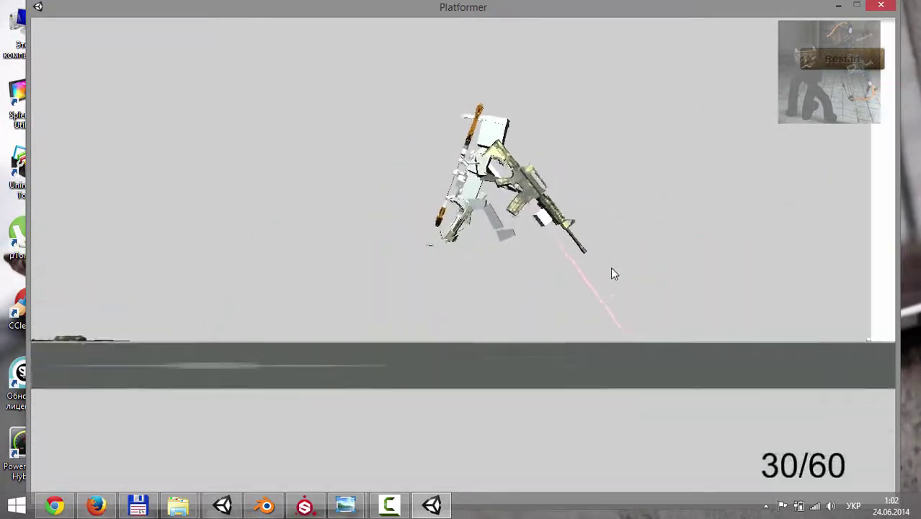
key("g")
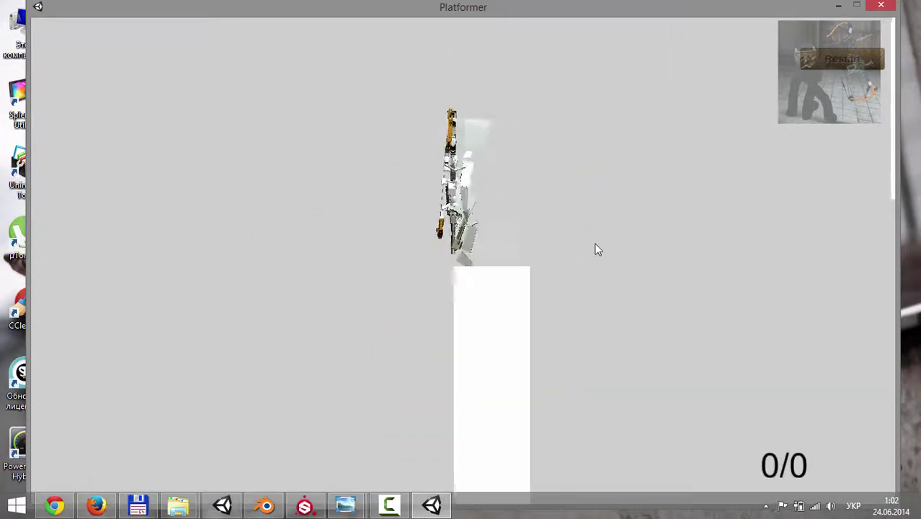
key("e")
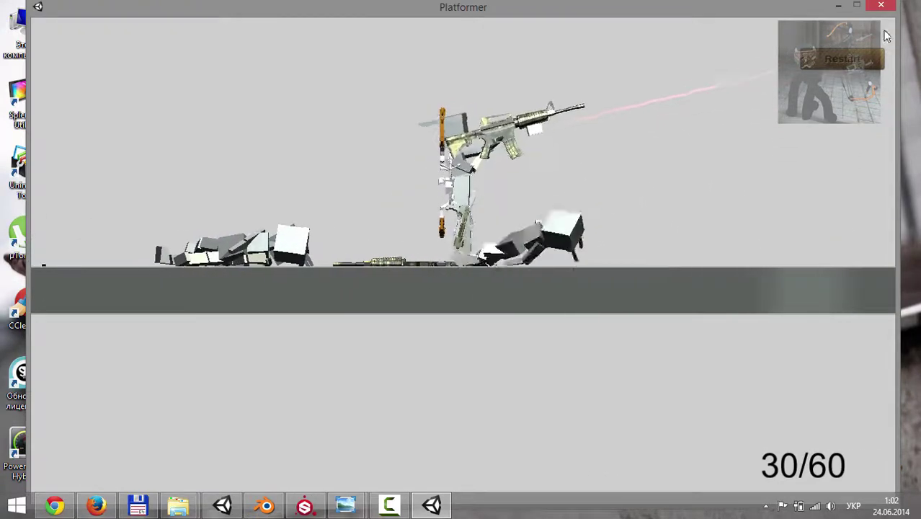
key("alt+F4")
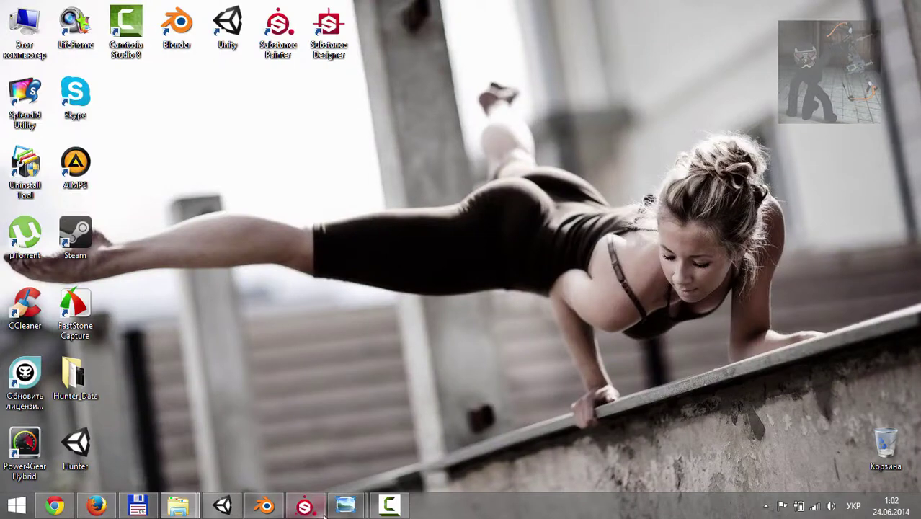
Pause the Camtasia recording and orbit the camo rifle in Substance Painter.
left_click(389, 506)
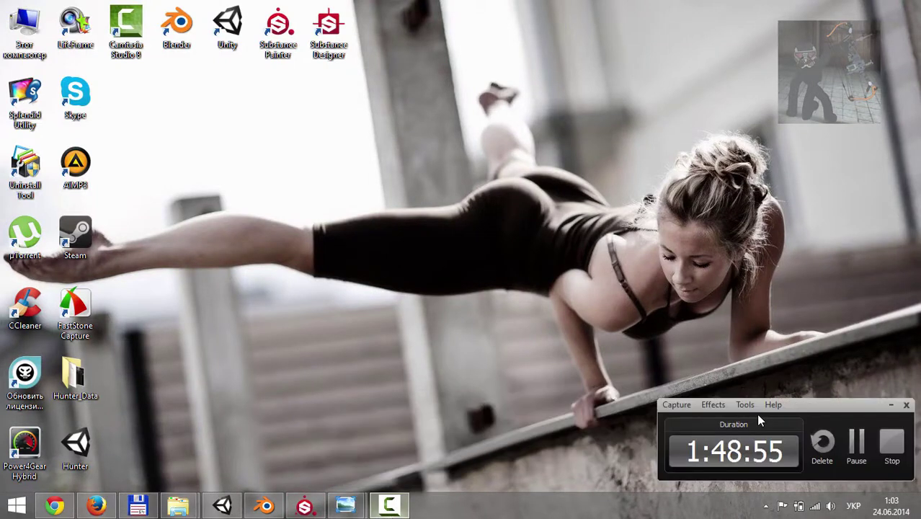
left_click(855, 445)
mouse_move(420, 309)
left_mouse_down("alt")
mouse_move(407, 294)
mouse_move(405, 304)
mouse_move(519, 288)
mouse_move(392, 318)
left_mouse_up("alt")
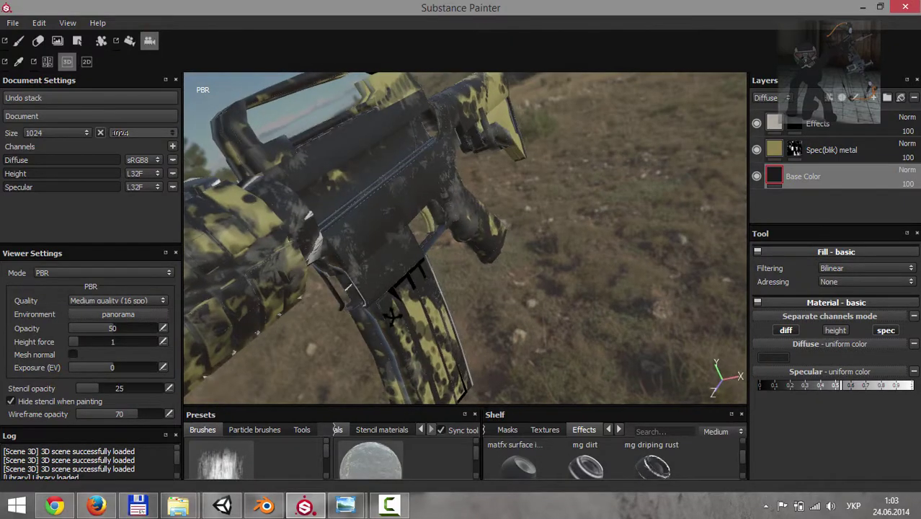
Orbit the camo rifle toward the barrel and a low side view, then stop recording.
mouse_move(389, 315)
left_mouse_down("alt")
mouse_move(407, 293)
mouse_move(383, 302)
mouse_move(463, 309)
mouse_move(636, 241)
mouse_move(688, 195)
mouse_move(649, 271)
mouse_move(798, 84)
left_mouse_up("alt")
left_click_drag(551, 259, 533, 255, "alt")
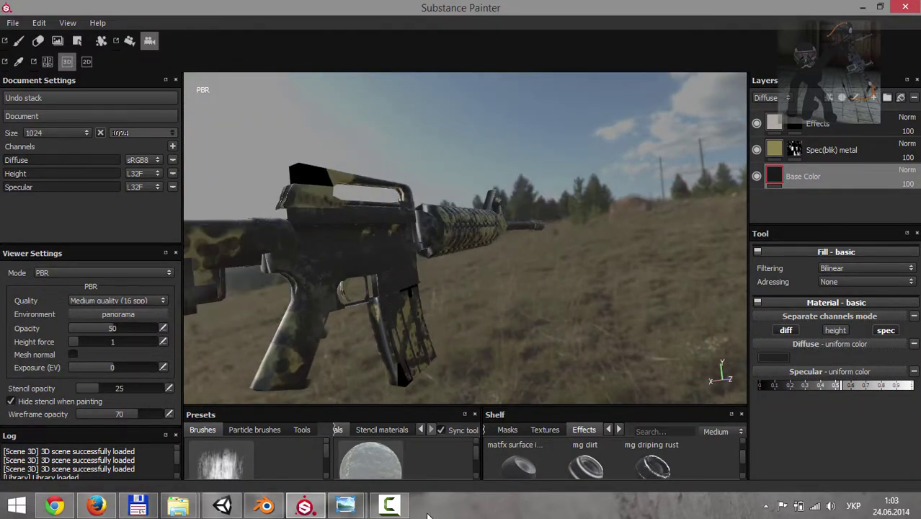
left_click(389, 508)
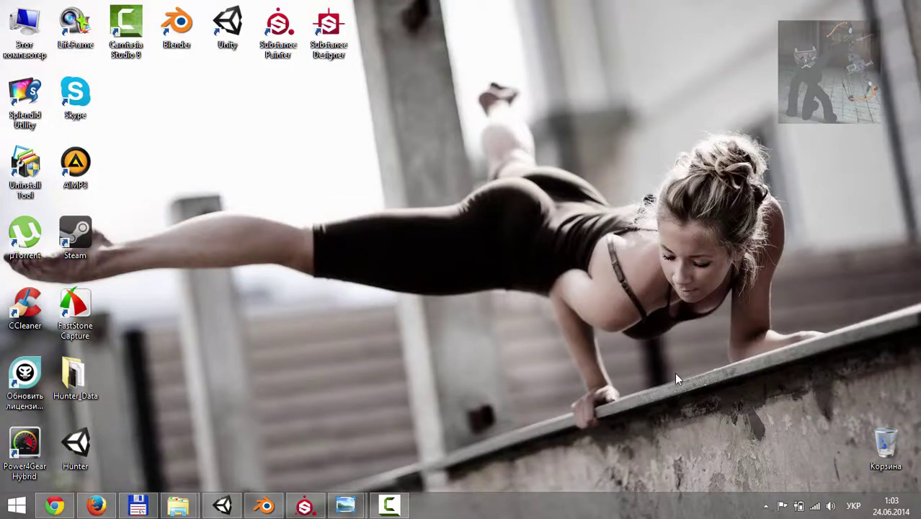